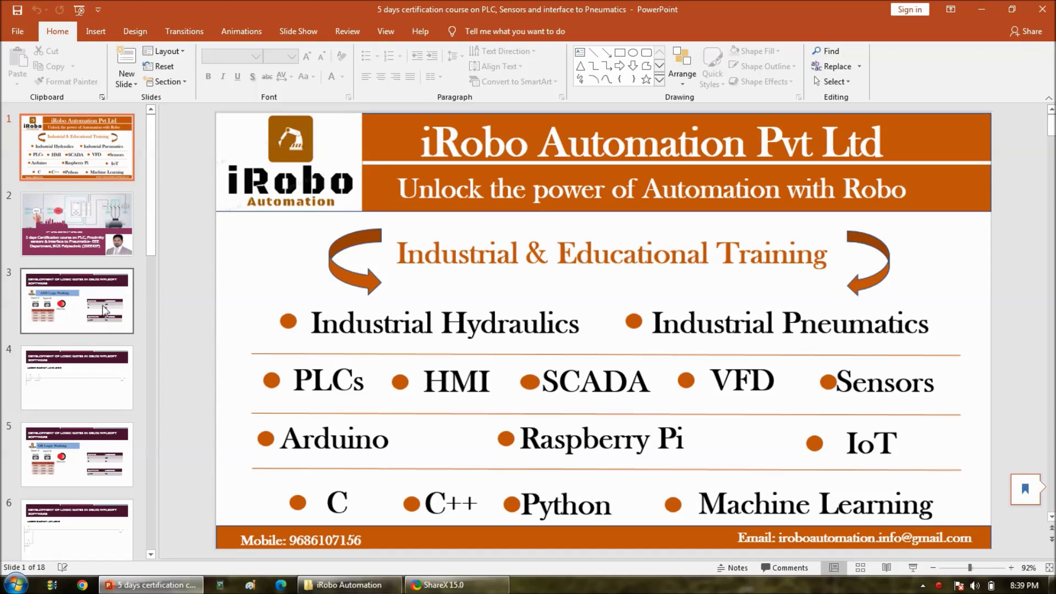
Step: Show the AND Logic Working slide (slide 3), then minimise PowerPoint to the desktop
click(84, 316)
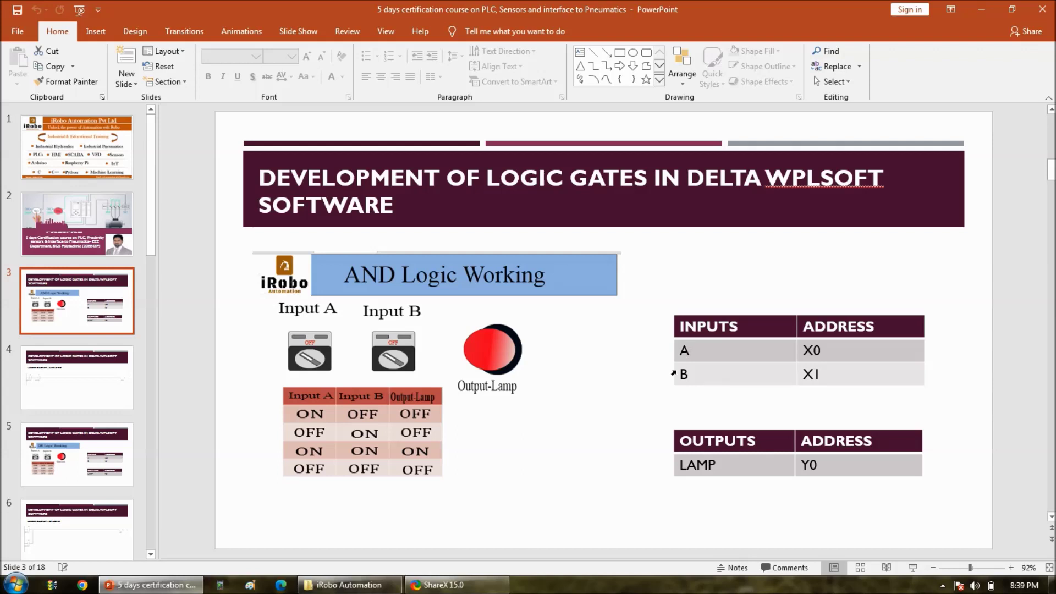
key(super+d)
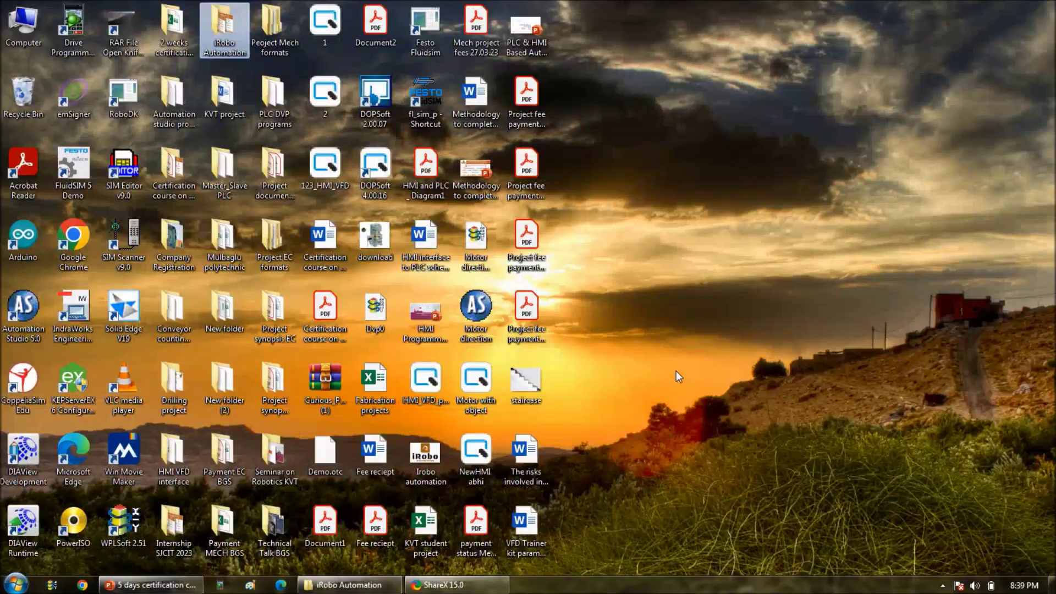
Step: Launch DIAView and create an Empty-template project named Development_of_AND_logic
double_click(32, 473)
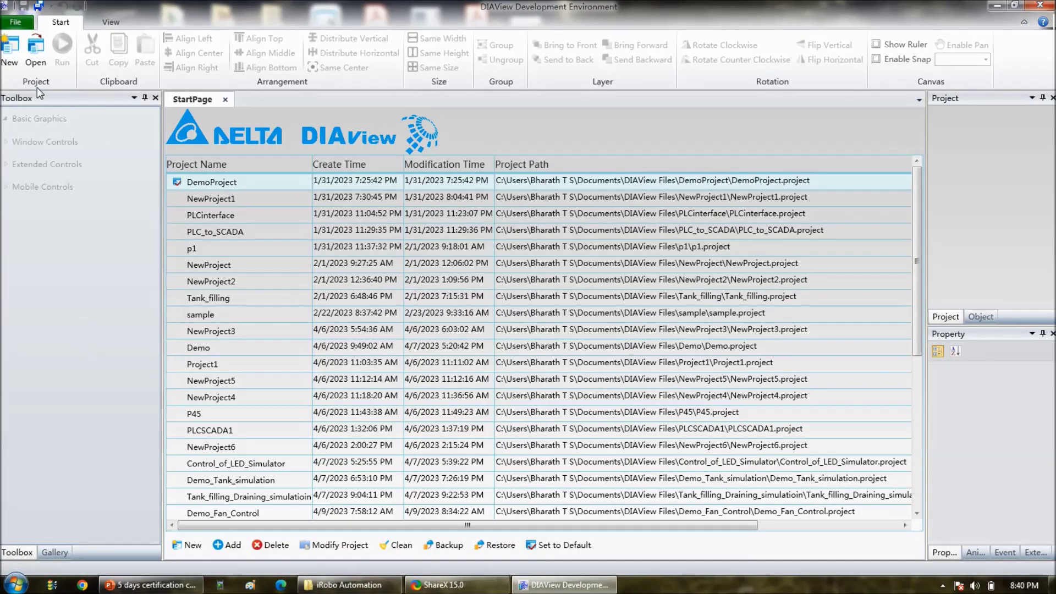
click(16, 63)
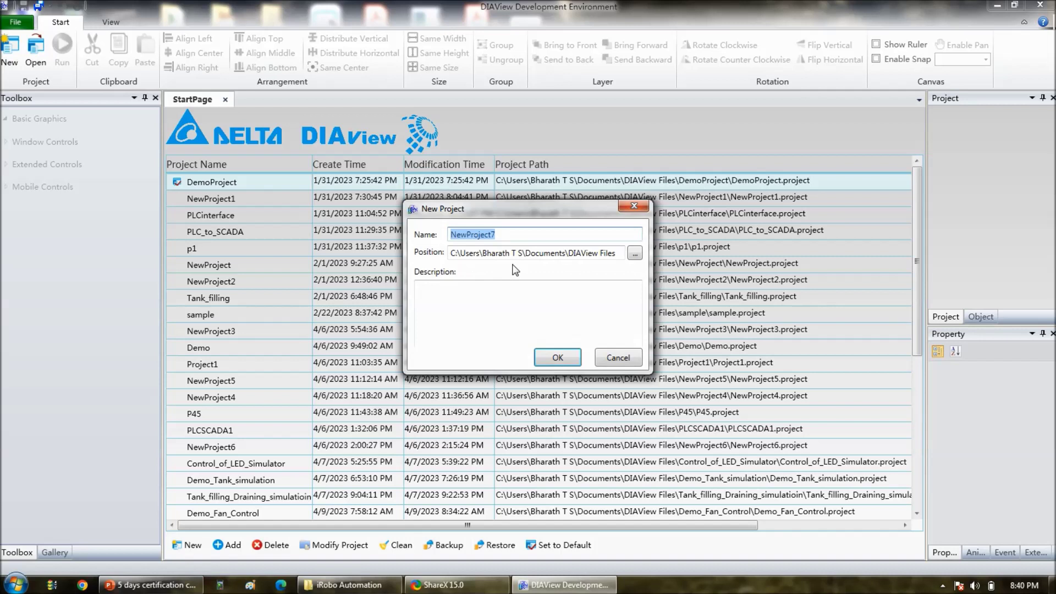
text(Development of)
key(BackSpace)
key(BackSpace)
key(BackSpace)
text(_of_A)
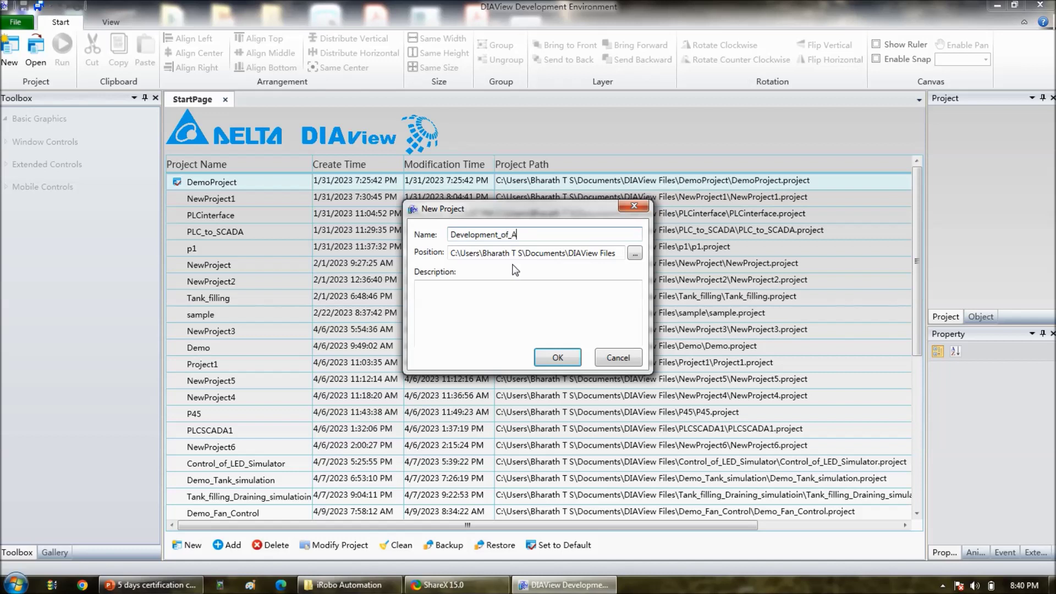
text(ND_logic)
click(556, 358)
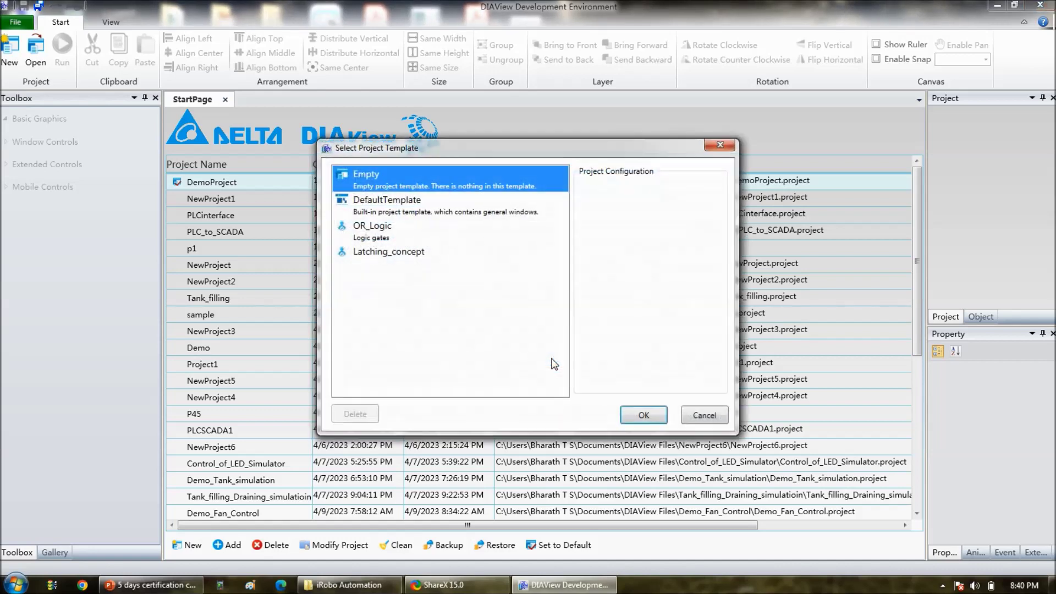
click(644, 415)
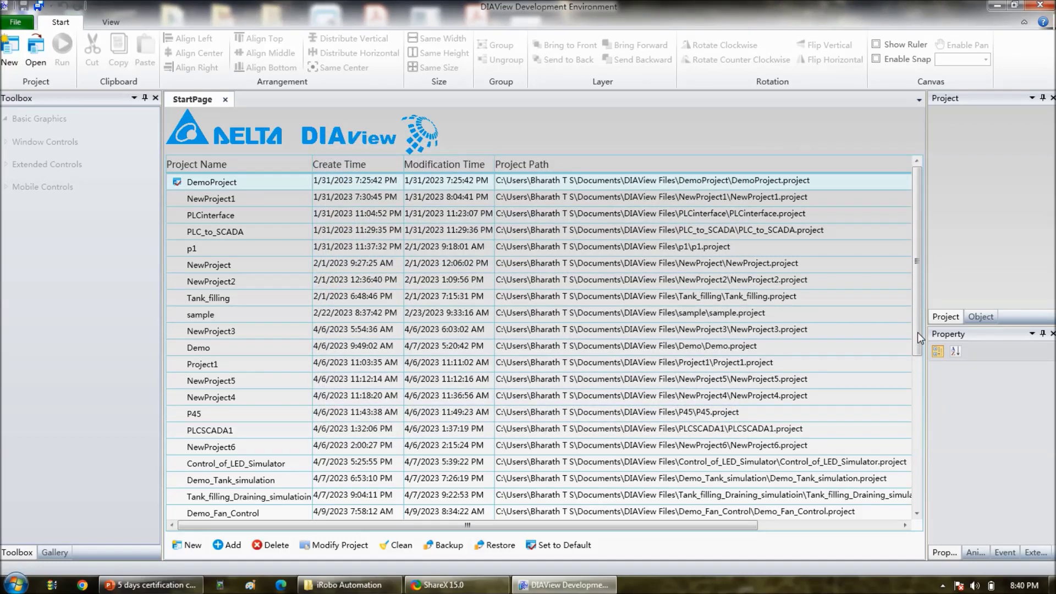
scroll(923, 404, down, 3)
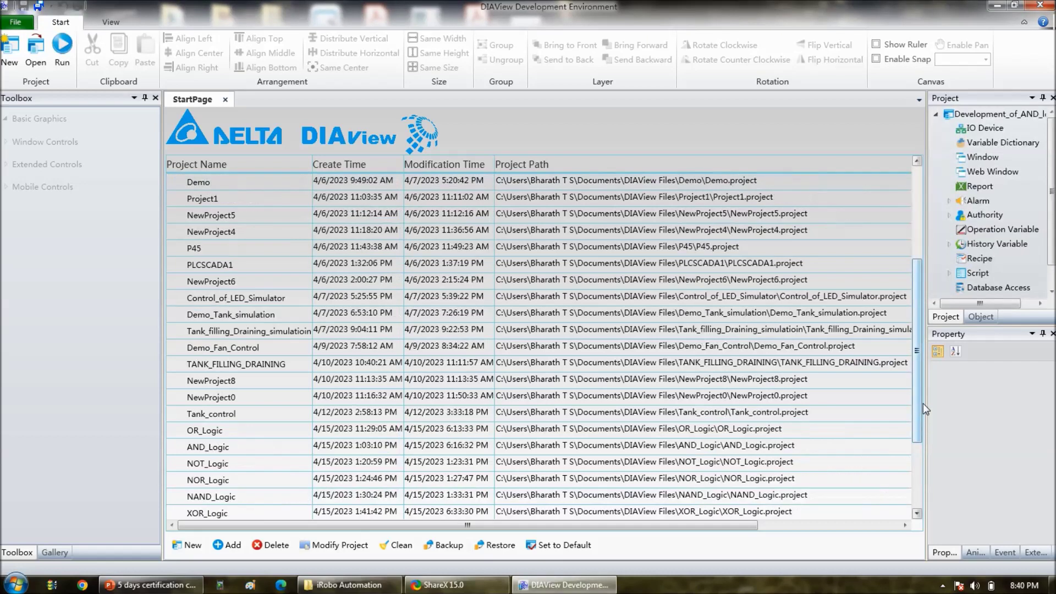
Step: Add Simulator driver device Device0 under IO Device with the Memory() register
click(913, 466)
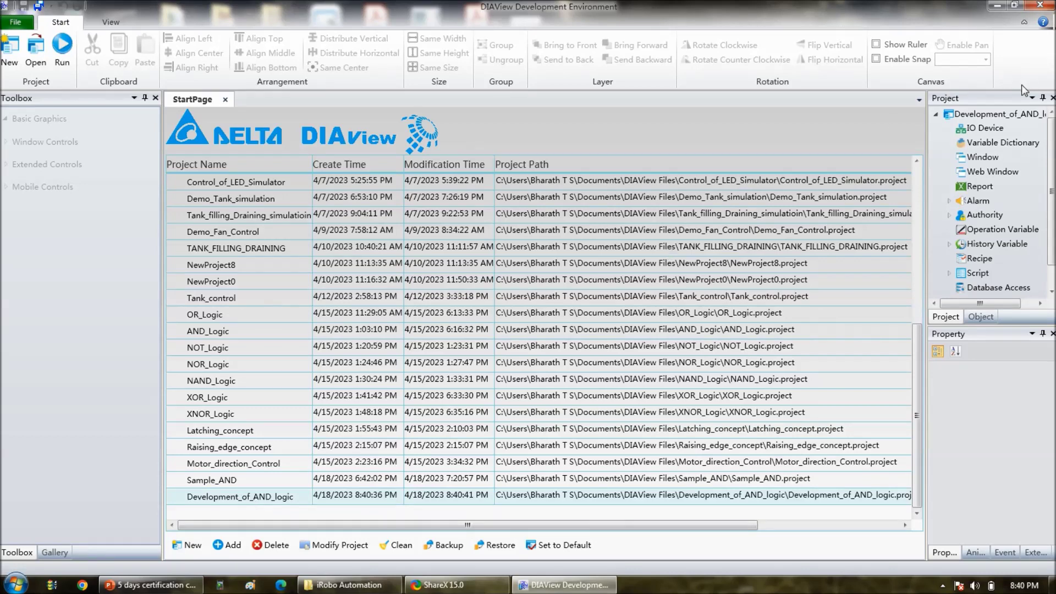
right_click(973, 131)
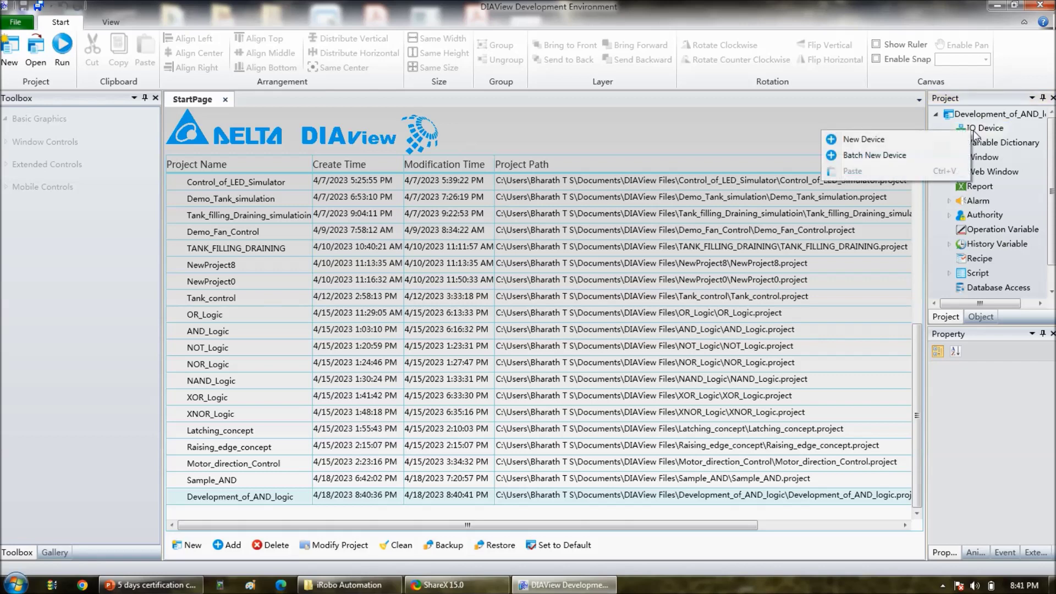
click(943, 142)
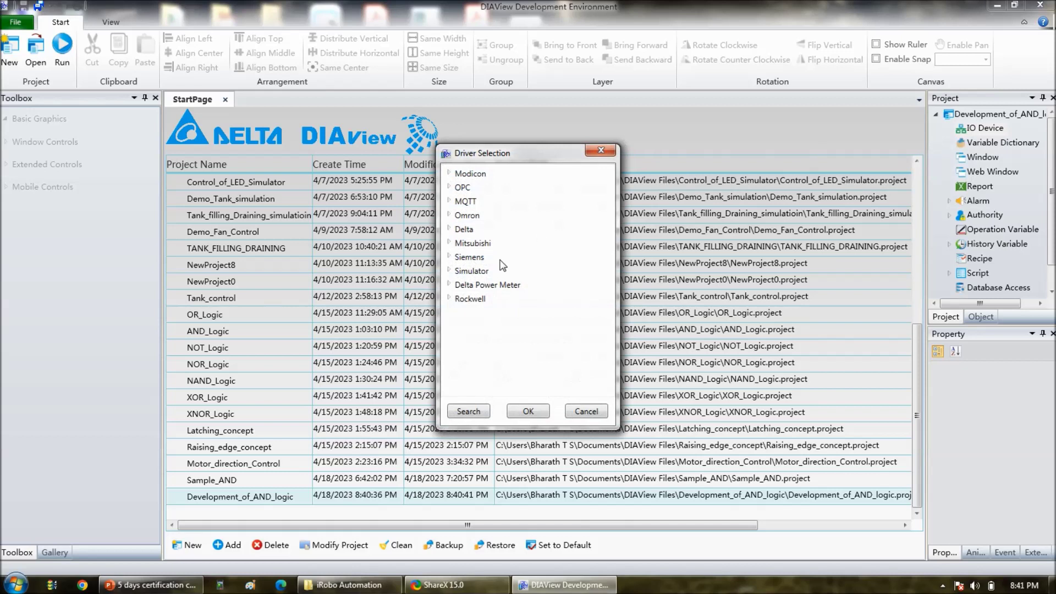
click(449, 270)
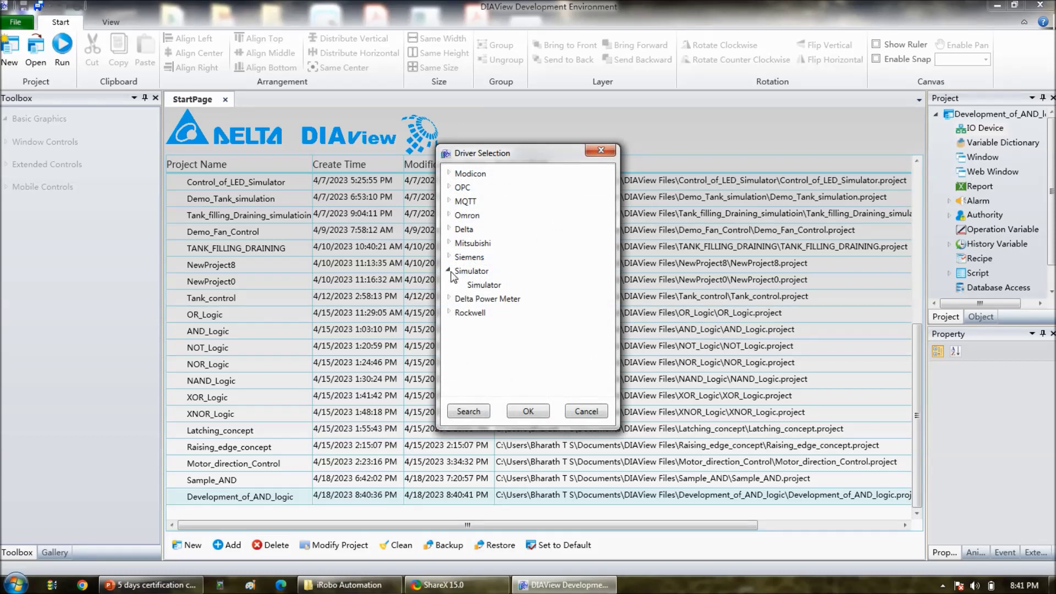
click(477, 286)
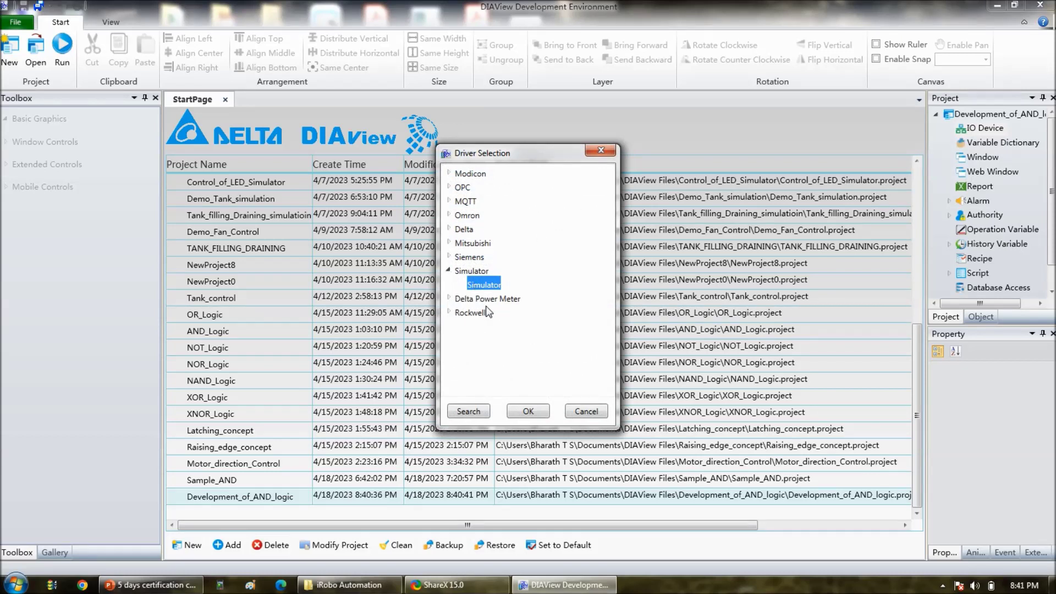
click(526, 412)
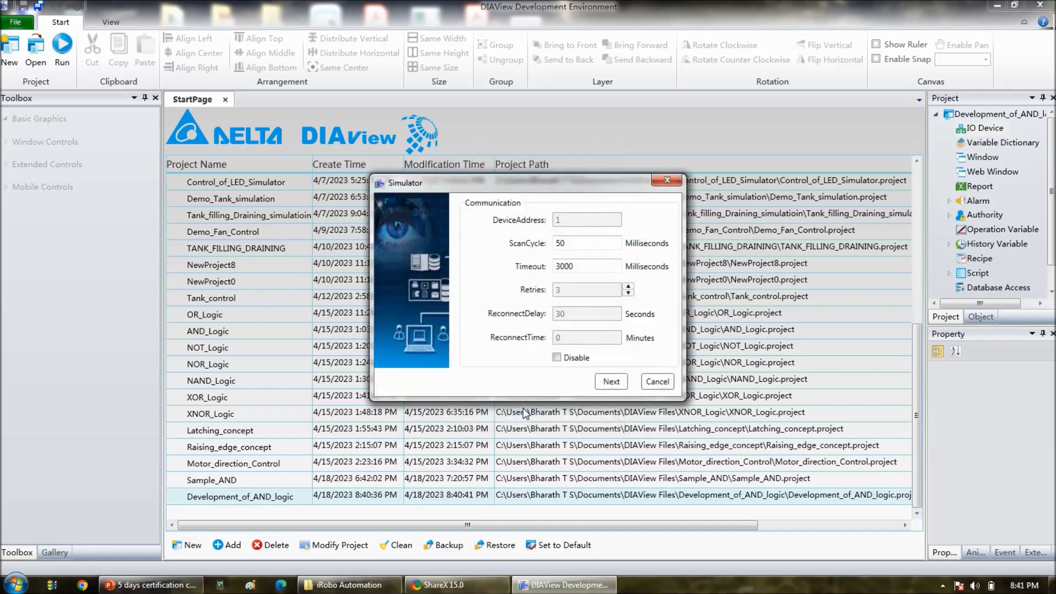
click(610, 381)
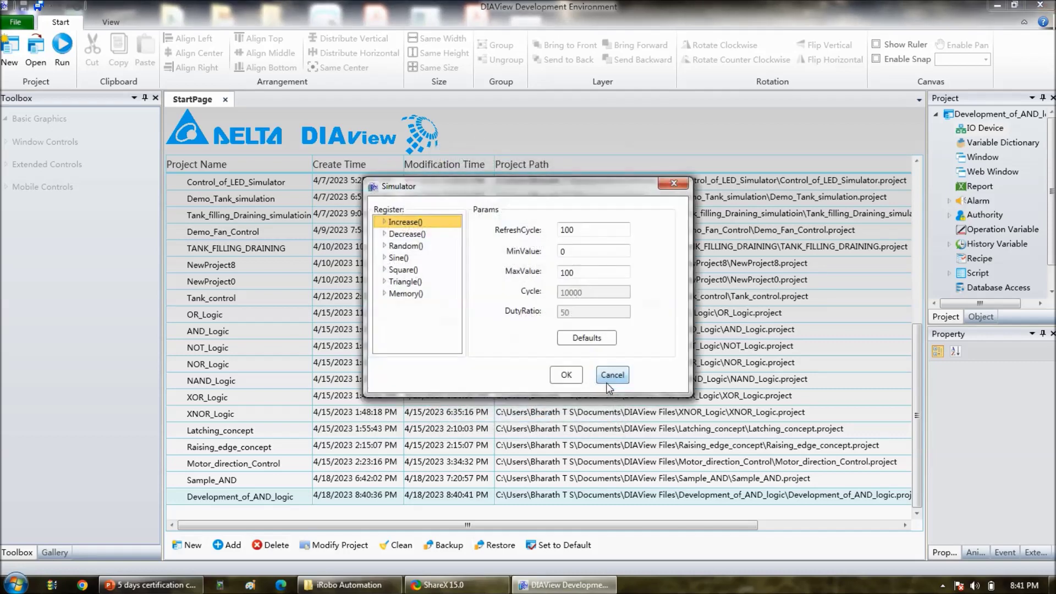
click(423, 295)
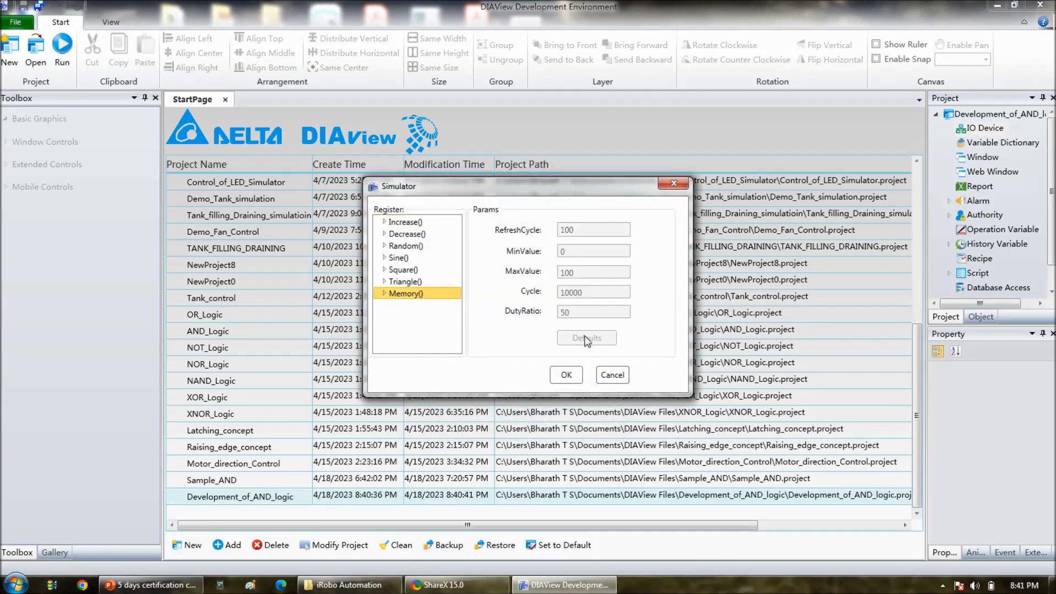
click(567, 375)
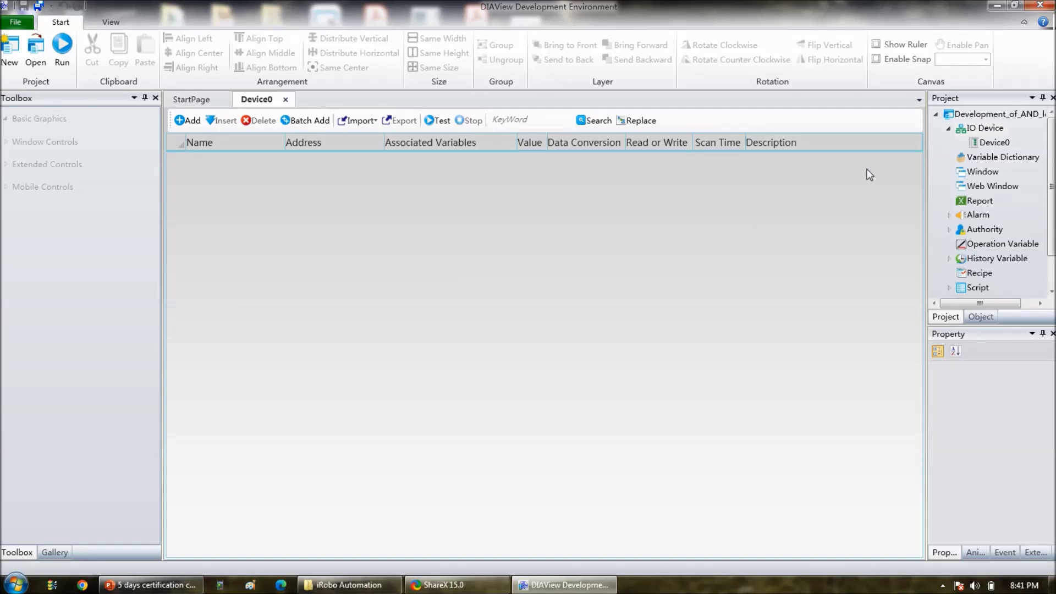
Step: In the Variable Dictionary, add variable Input_A with type Digital
double_click(981, 156)
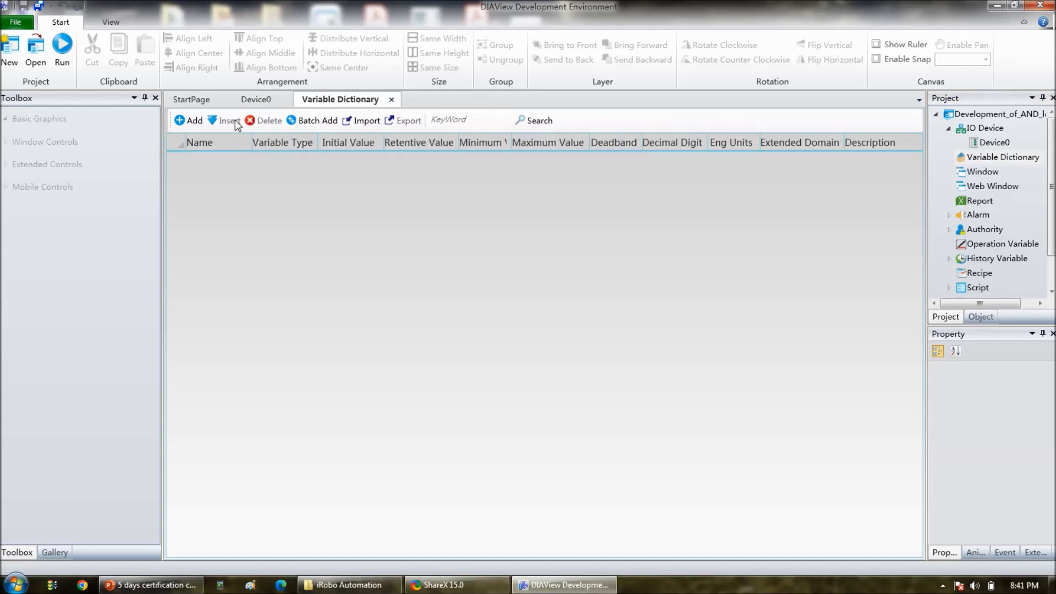
click(189, 121)
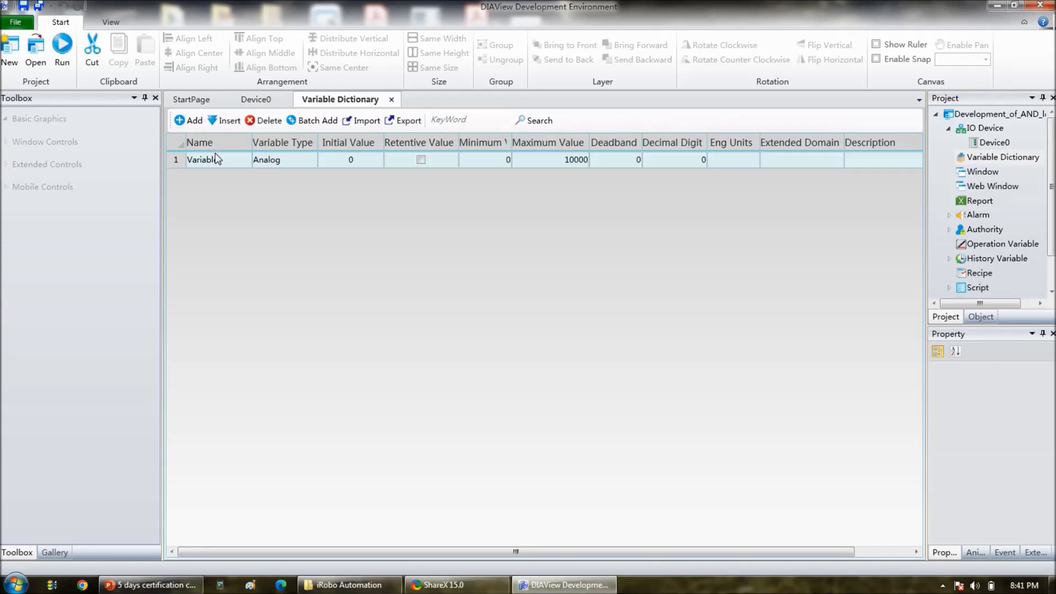
click(218, 158)
double_click(219, 158)
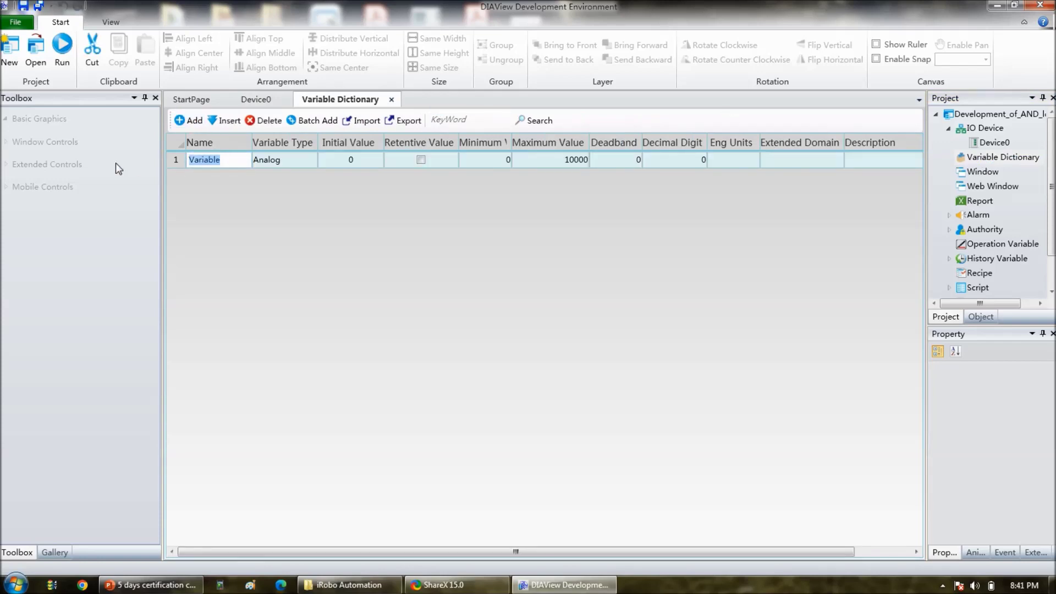
text(Input_A)
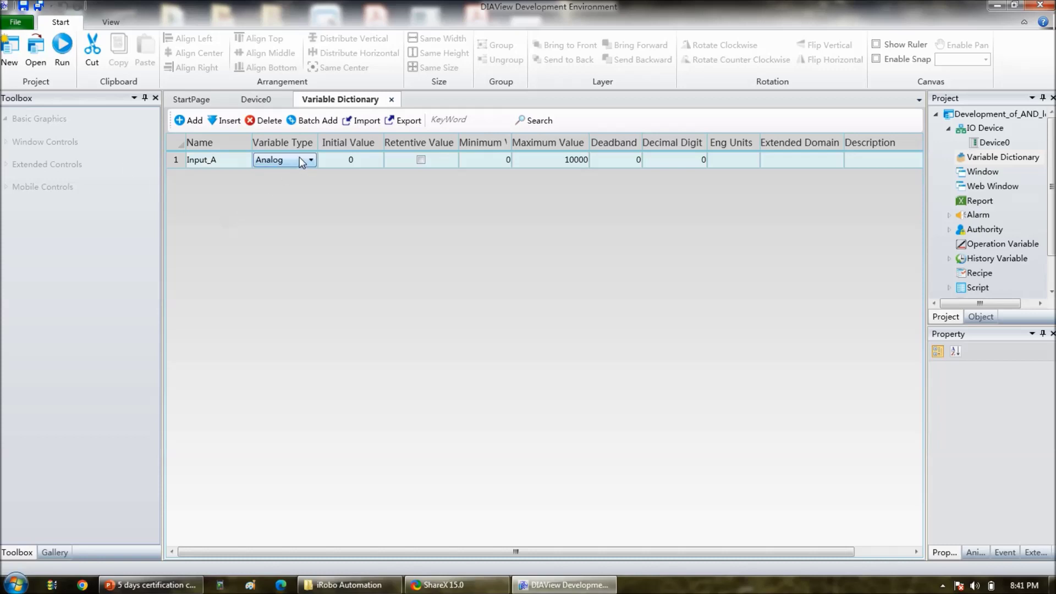
click(300, 158)
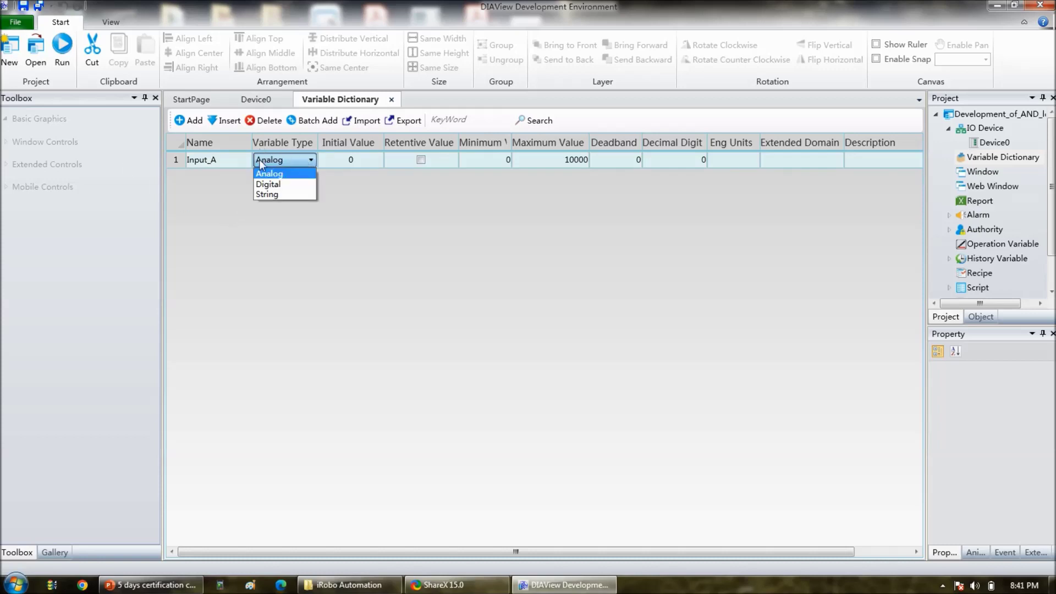
click(264, 183)
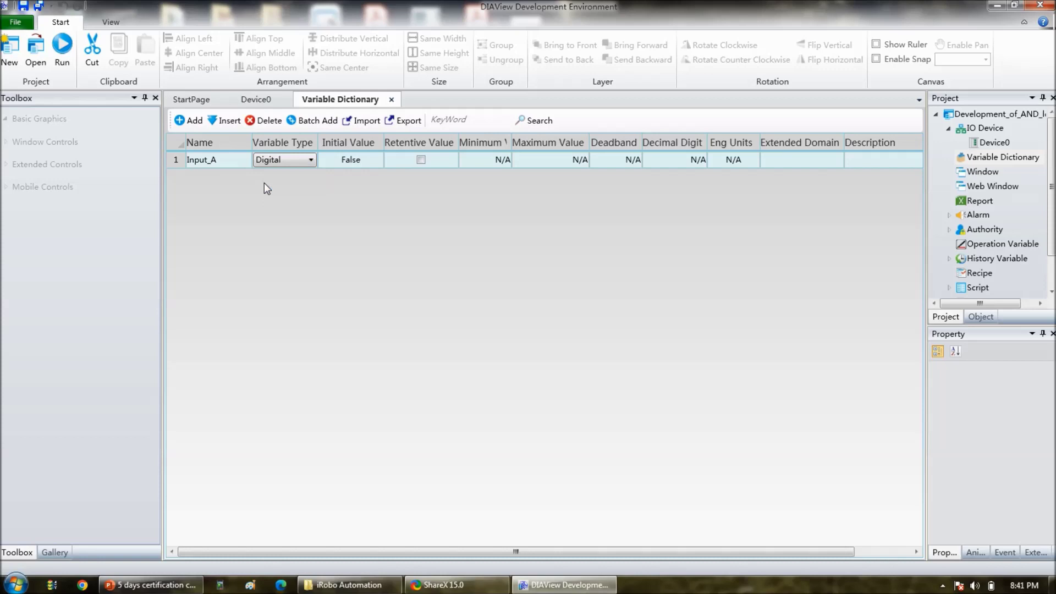
Step: Add two more variables named Input_B and LED
click(180, 125)
click(217, 181)
drag(213, 180, 226, 180)
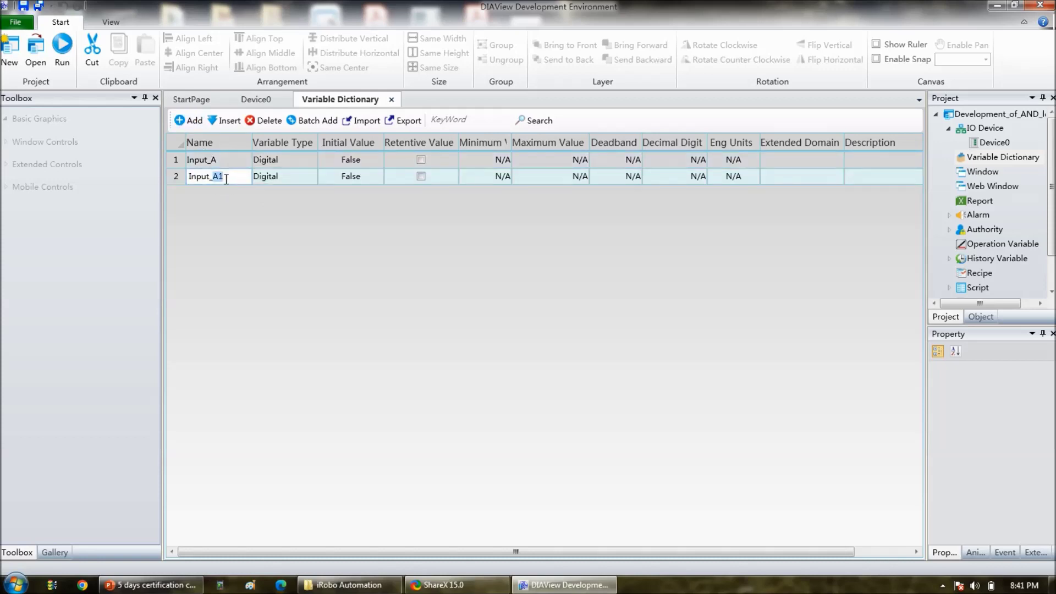
text(B)
click(188, 125)
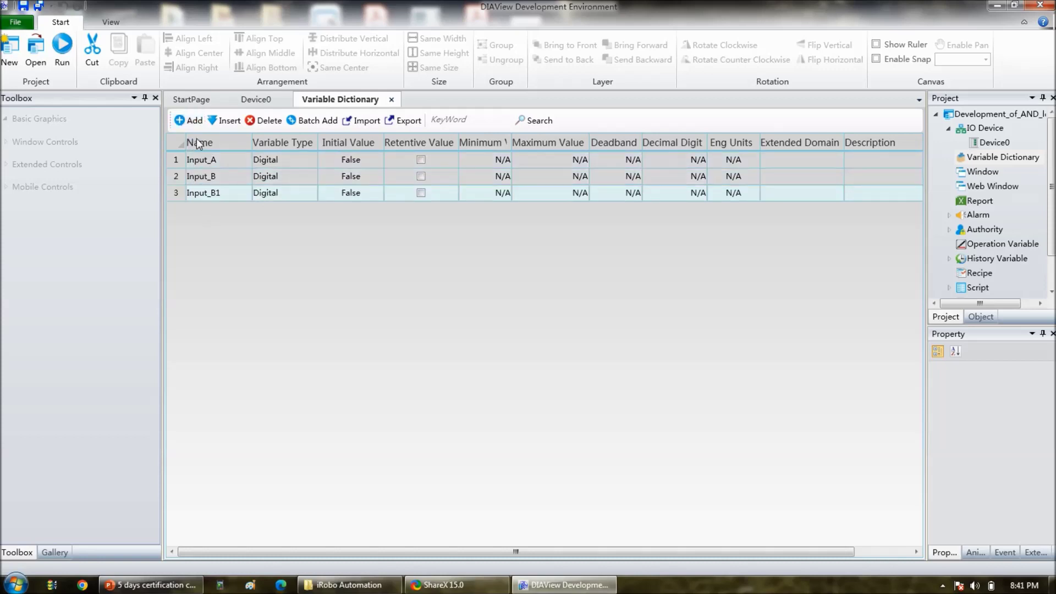
click(223, 195)
drag(222, 195, 155, 207)
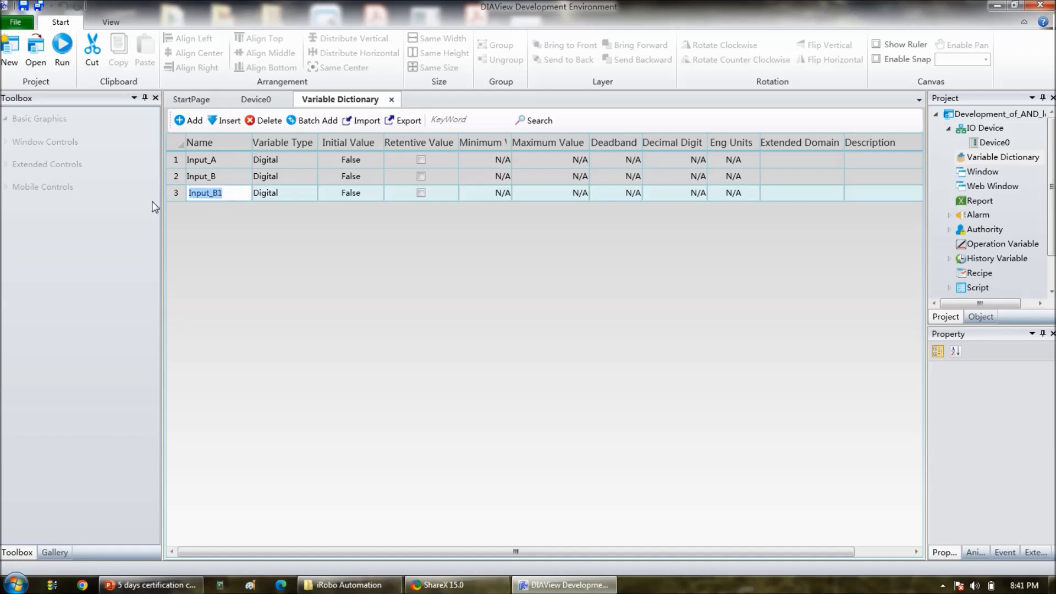
text(LED)
click(268, 105)
Step: Add a Device0 point for Input_A with address Memory:0/BOOL
click(180, 121)
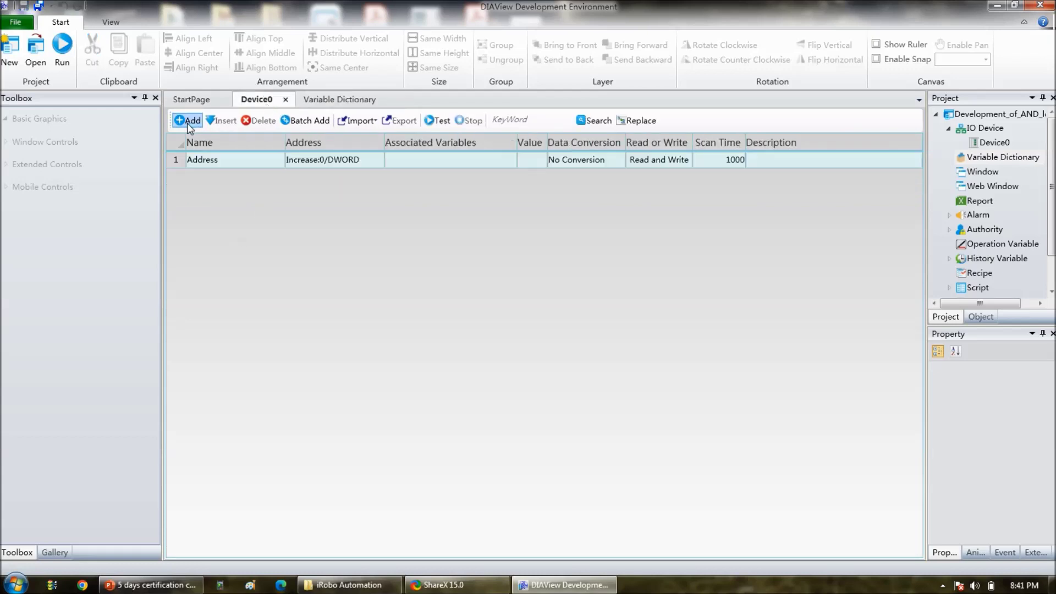
click(221, 160)
double_click(220, 159)
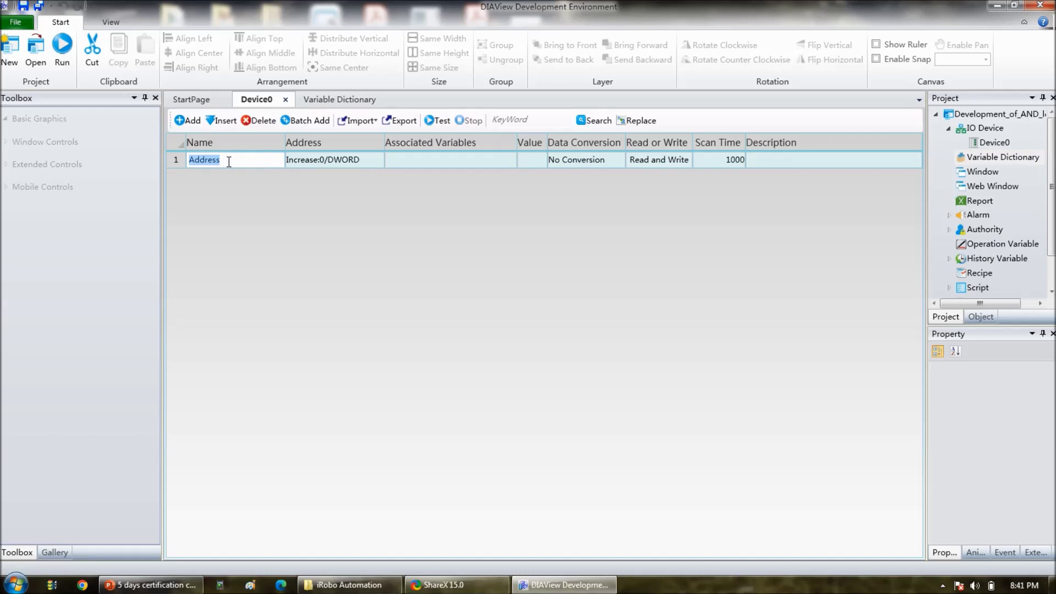
text(Input_A)
click(189, 125)
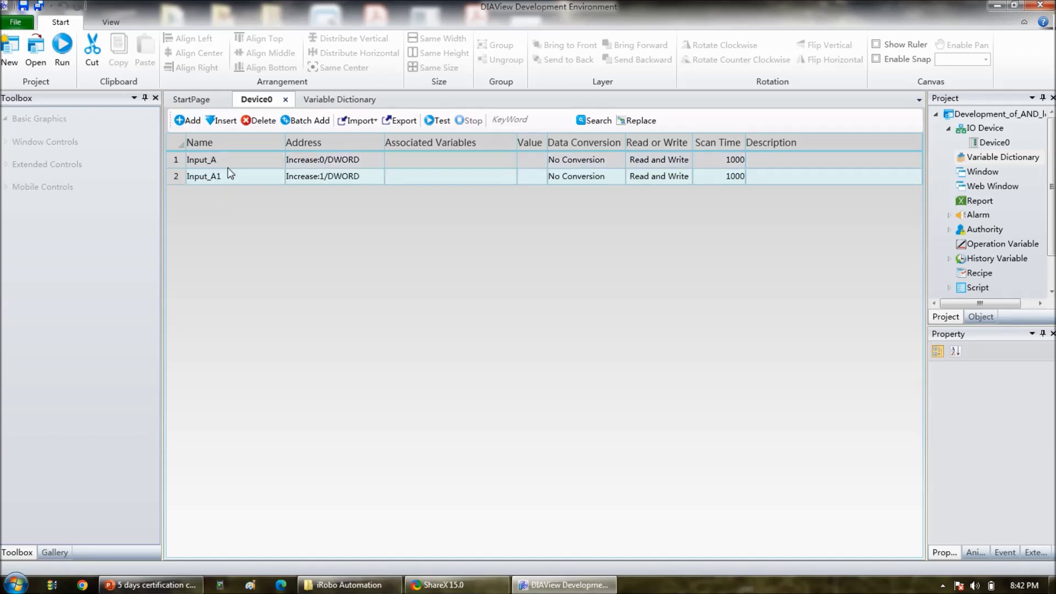
click(337, 160)
click(378, 160)
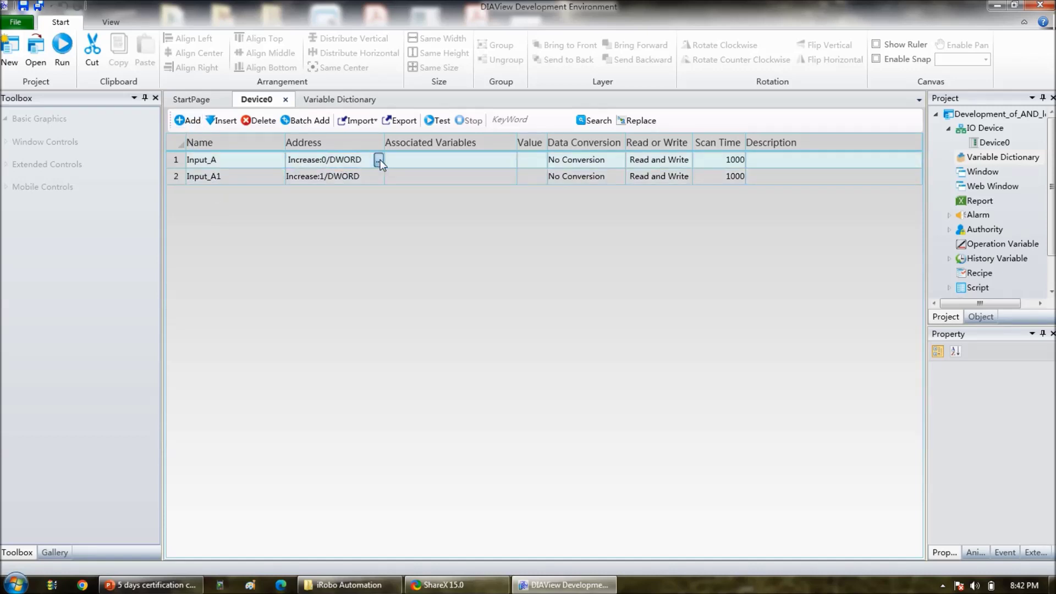
click(570, 209)
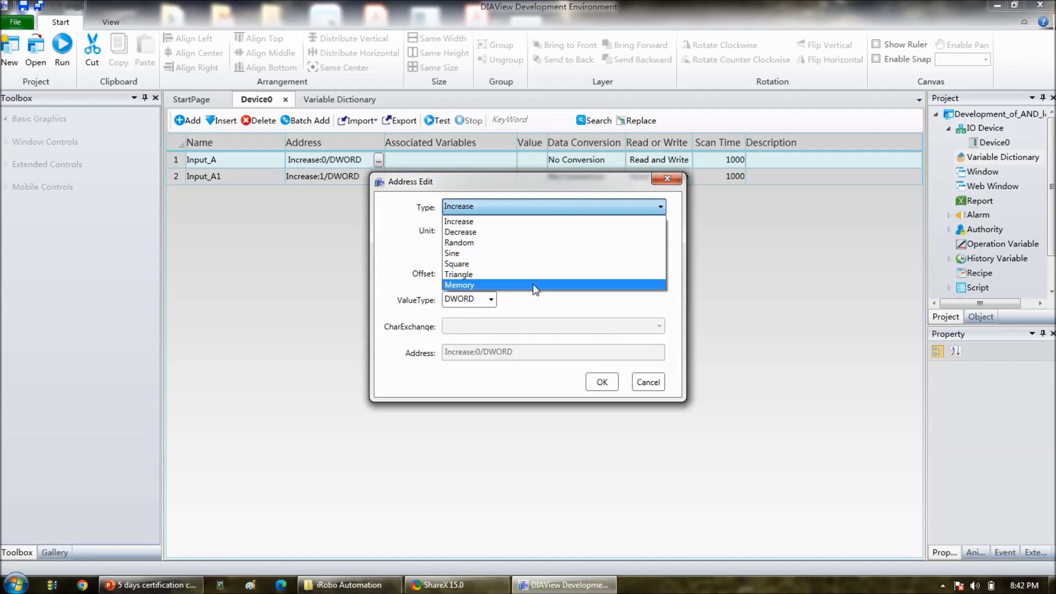
click(538, 286)
click(488, 307)
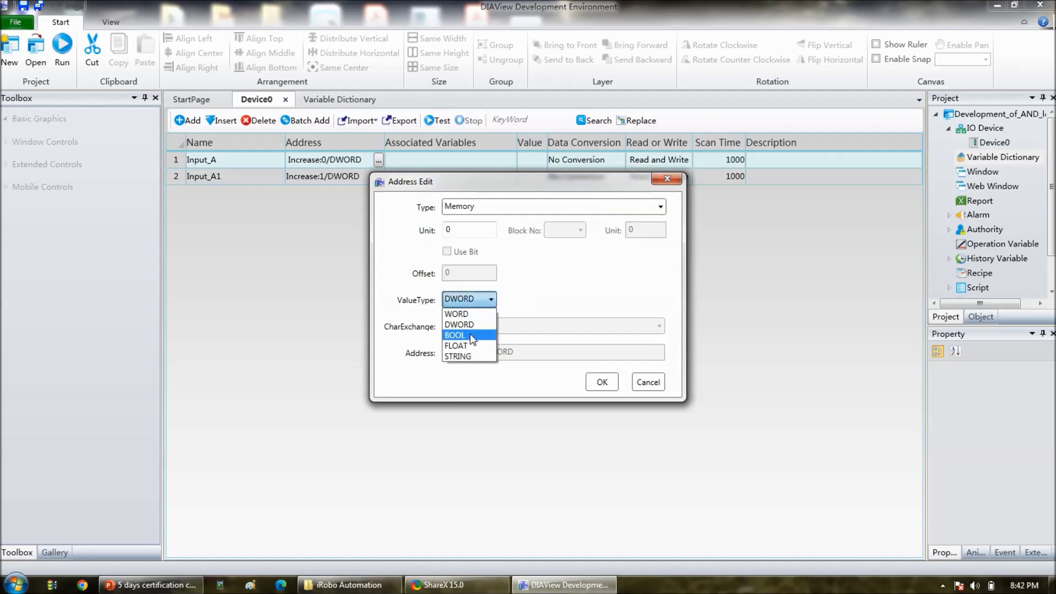
click(476, 338)
click(594, 380)
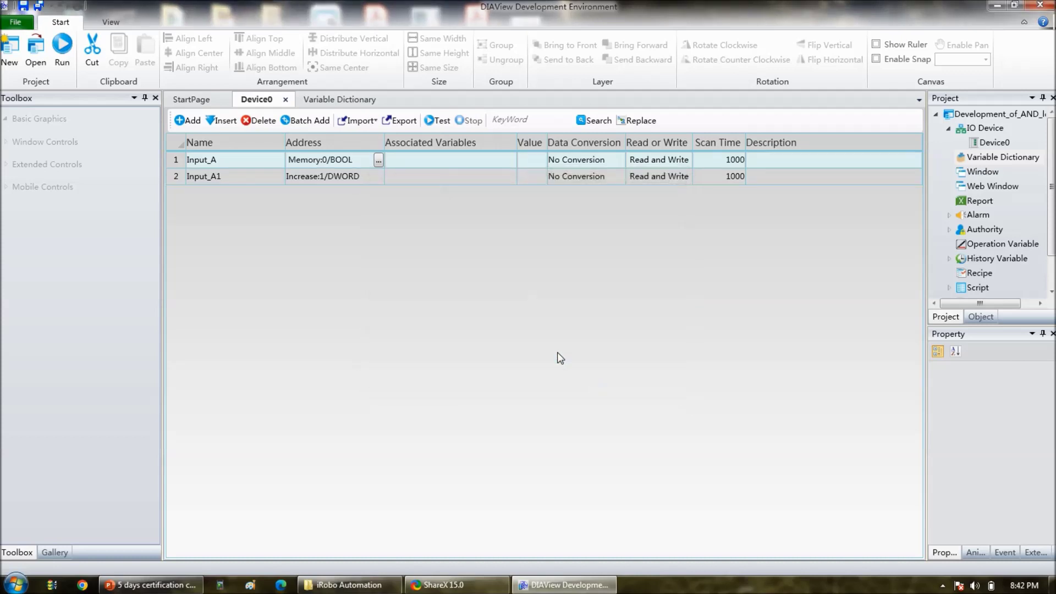
Step: Set the second point's address to Memory:1/BOOL
click(366, 178)
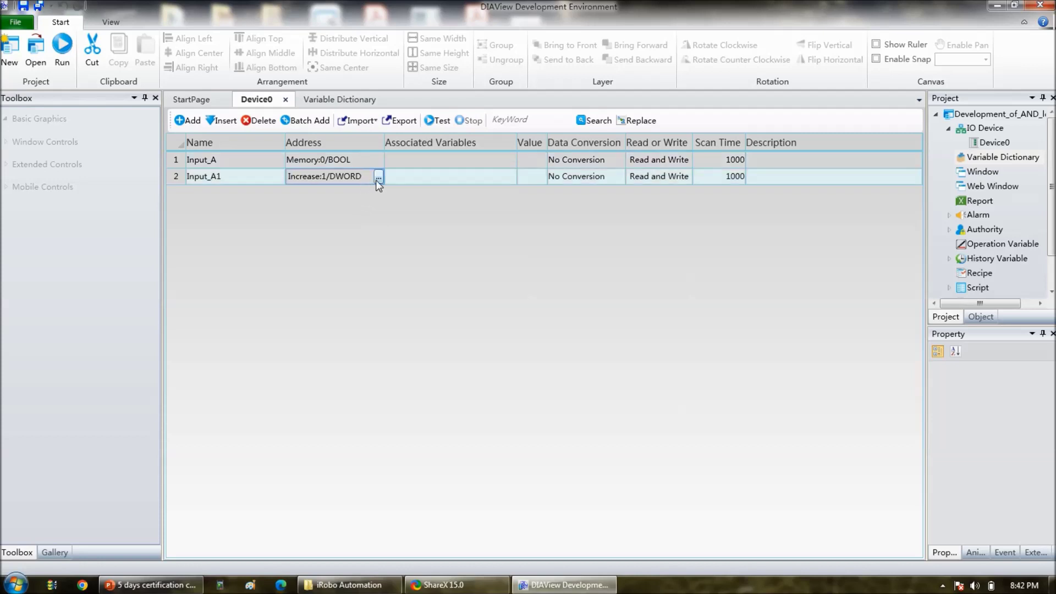
click(377, 177)
click(474, 206)
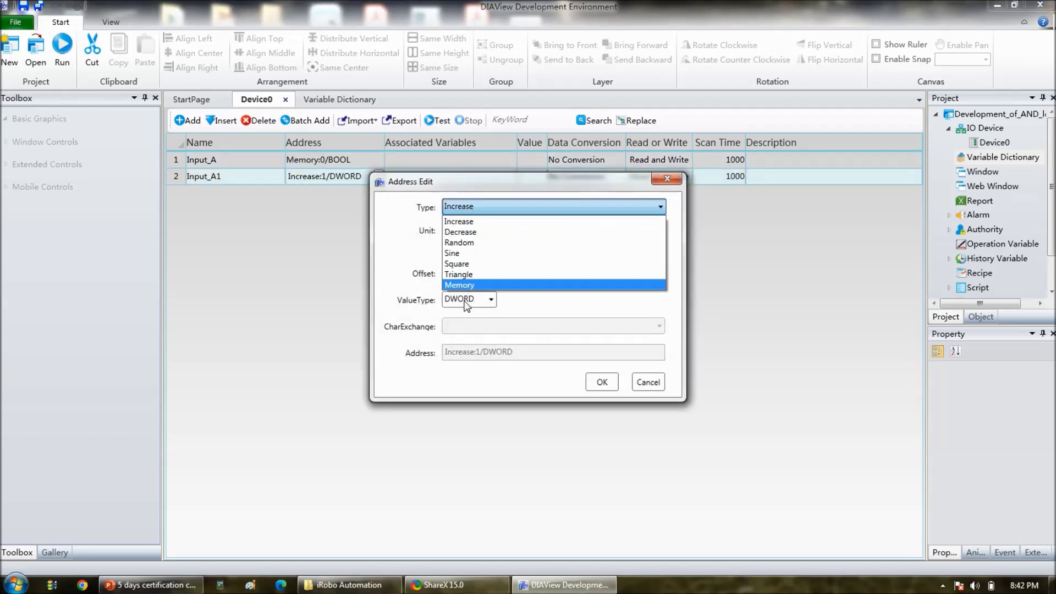
click(475, 289)
click(476, 305)
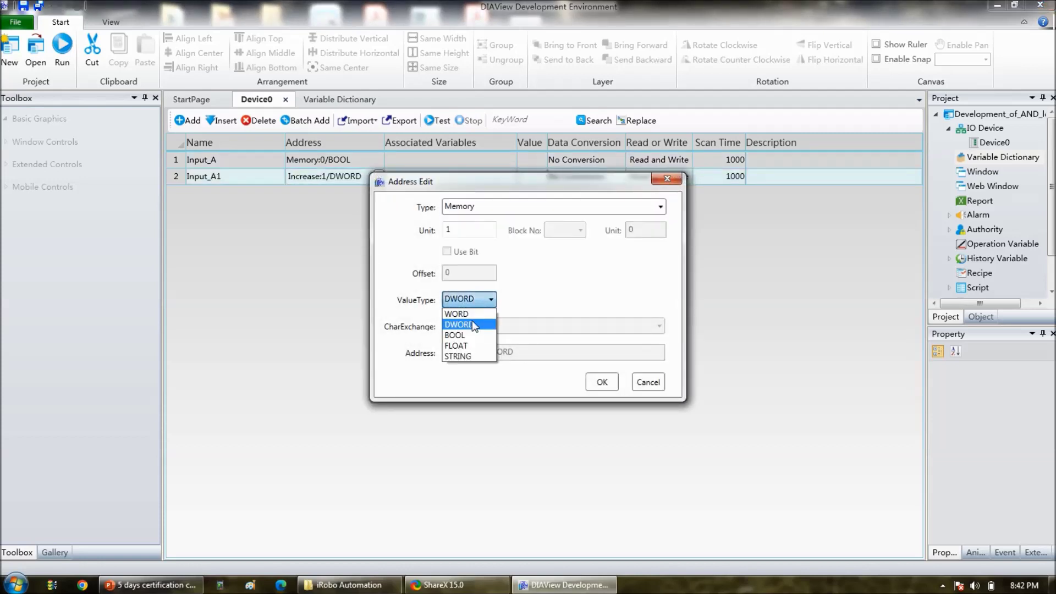
click(471, 335)
click(602, 382)
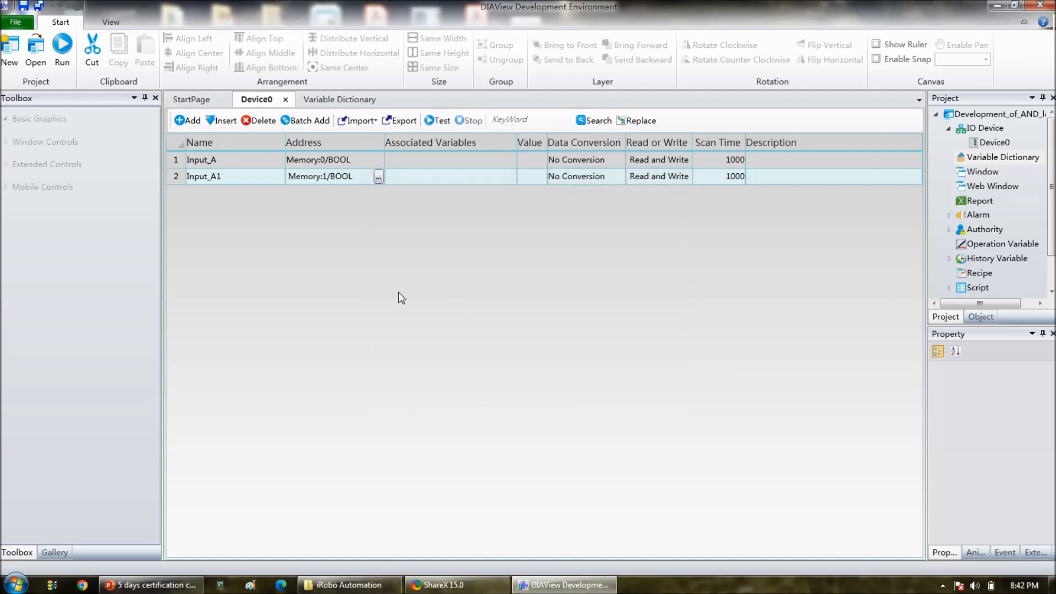
Step: Add a third Device0 point and rename it LED
click(187, 120)
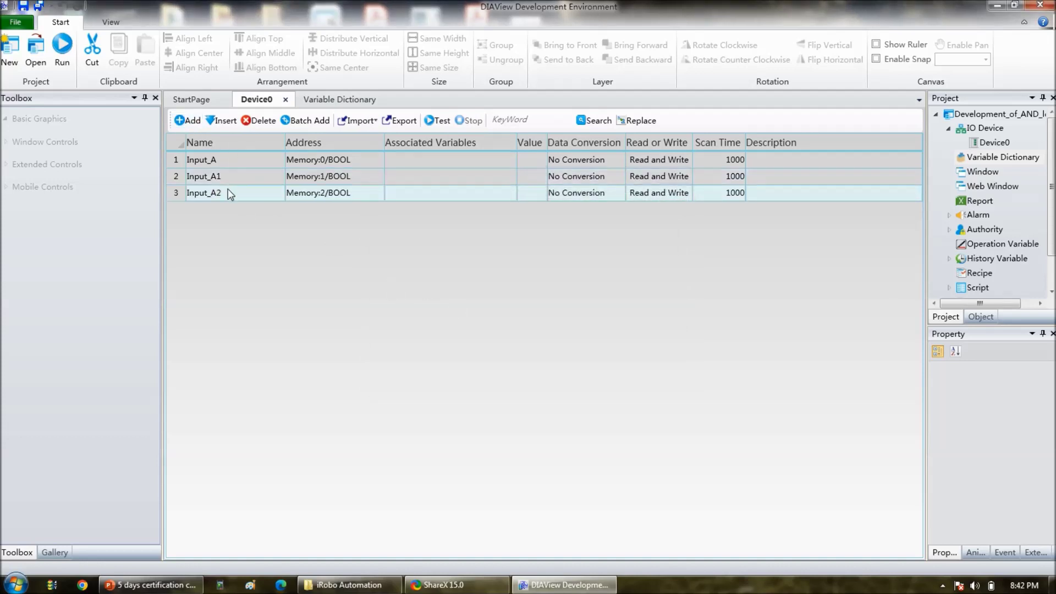
double_click(228, 191)
drag(229, 190, 167, 193)
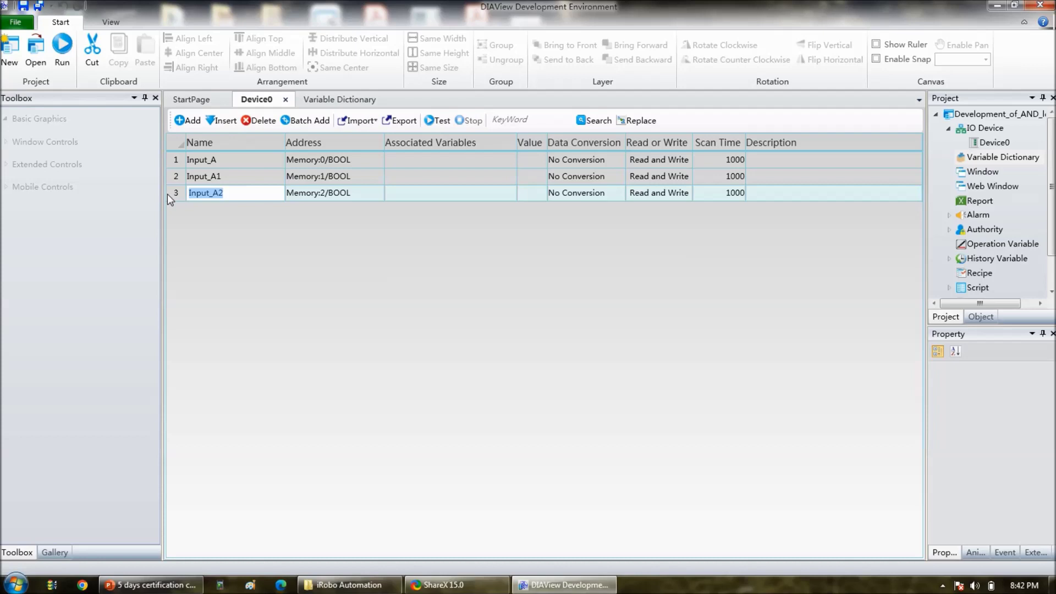
text(LED)
Step: Link the three points to Var.Input_A, Var.Input_B and Var.LED
click(497, 159)
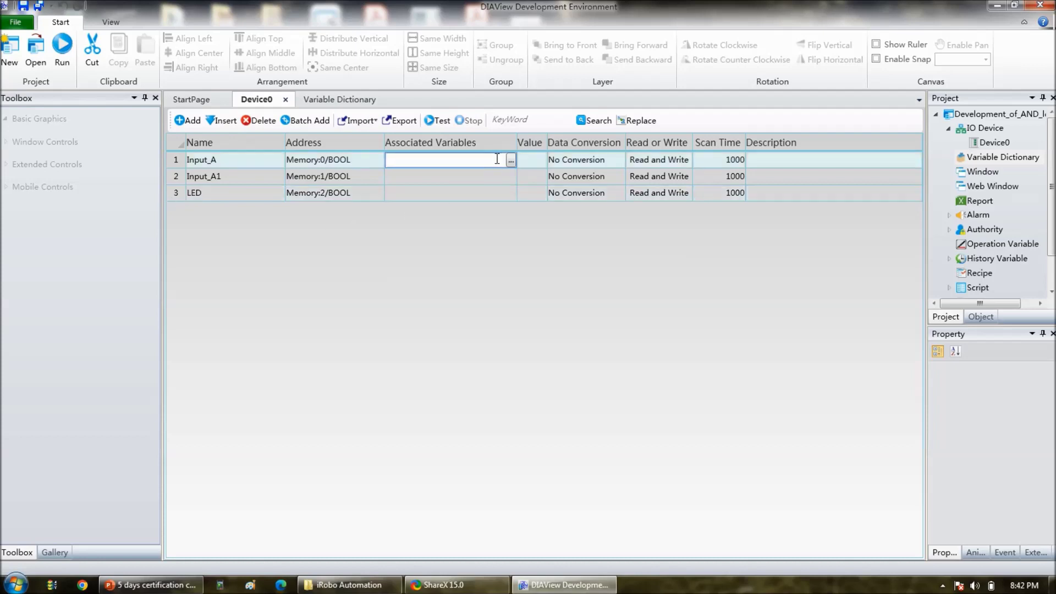
click(511, 162)
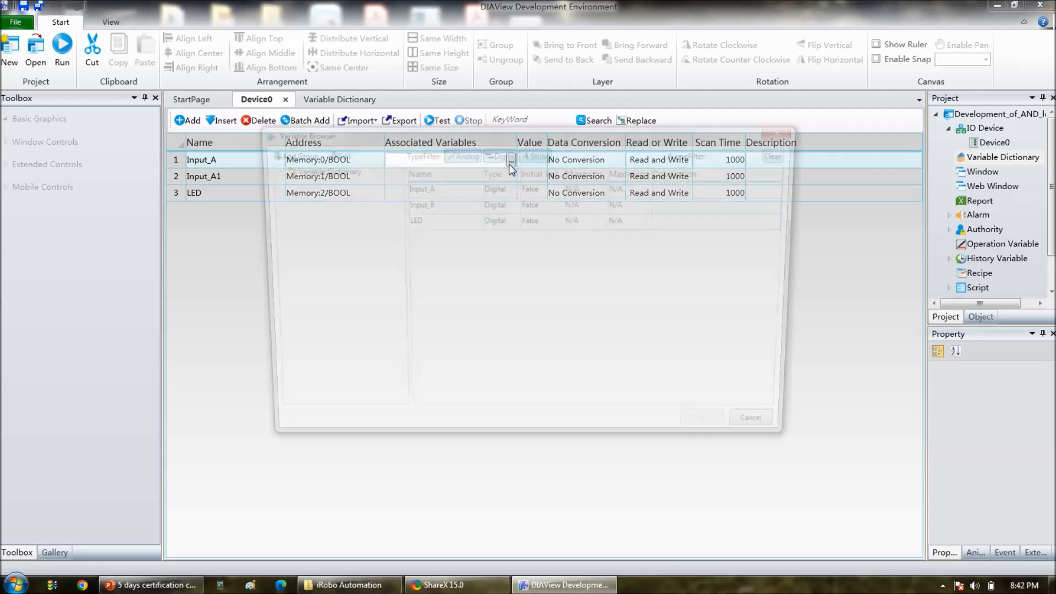
double_click(431, 190)
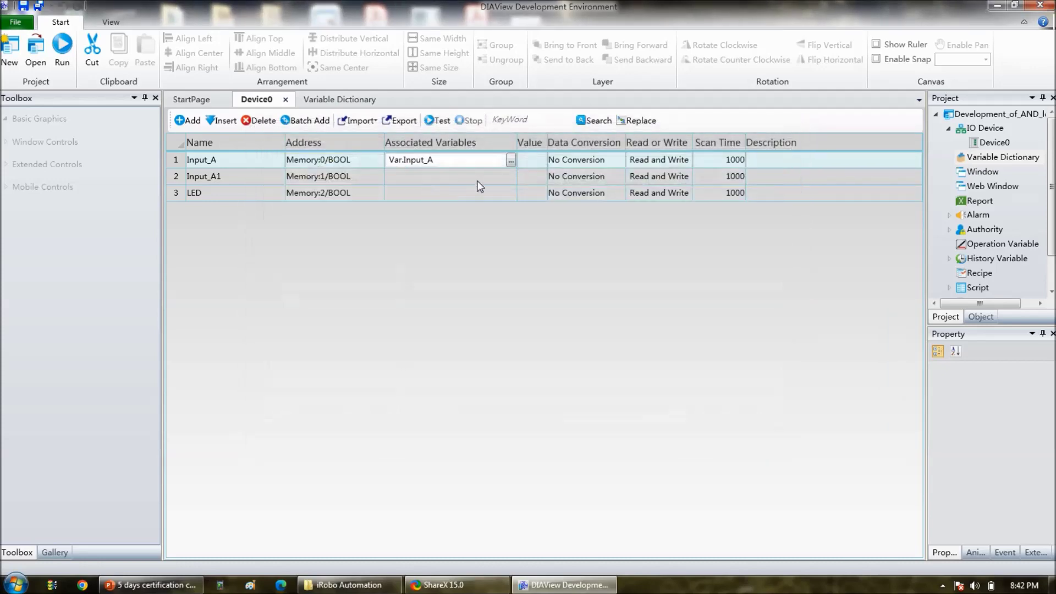
click(484, 176)
click(510, 177)
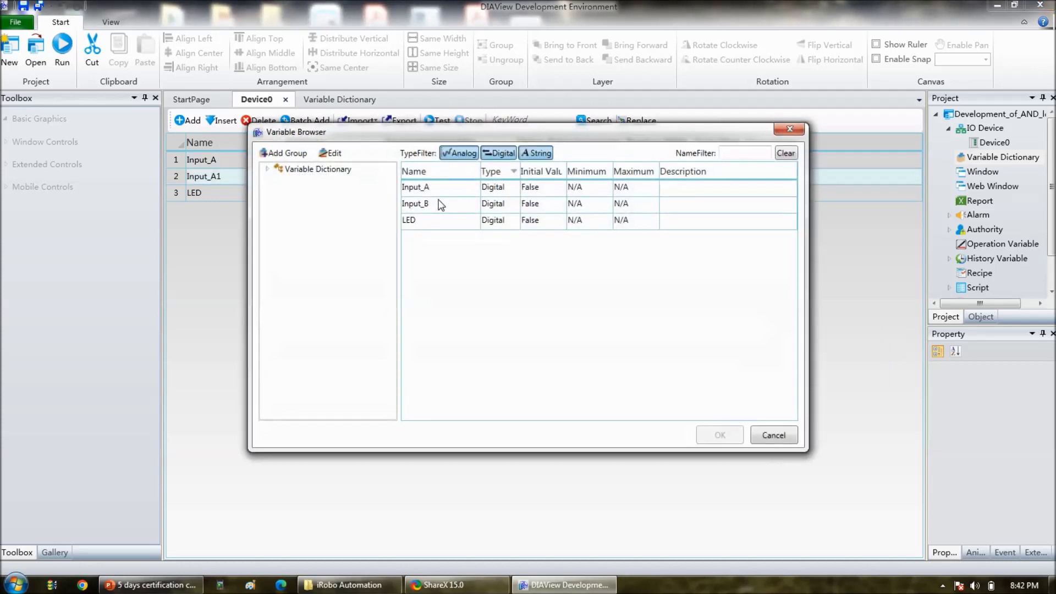
double_click(427, 204)
click(482, 194)
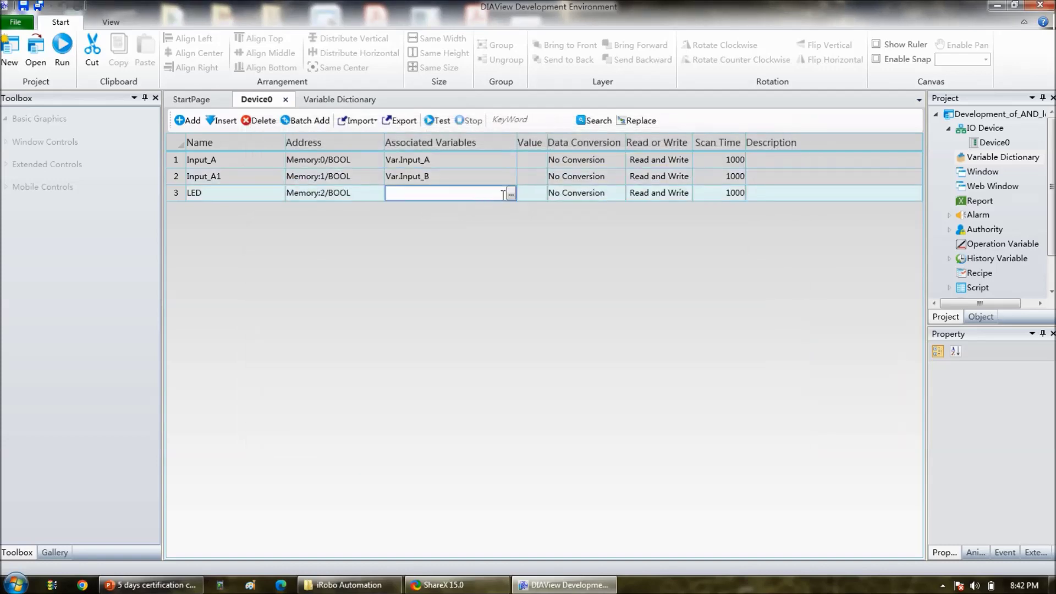
click(511, 193)
double_click(431, 219)
Step: Compare the Variable Dictionary with the Device0 point list to check the links
click(351, 102)
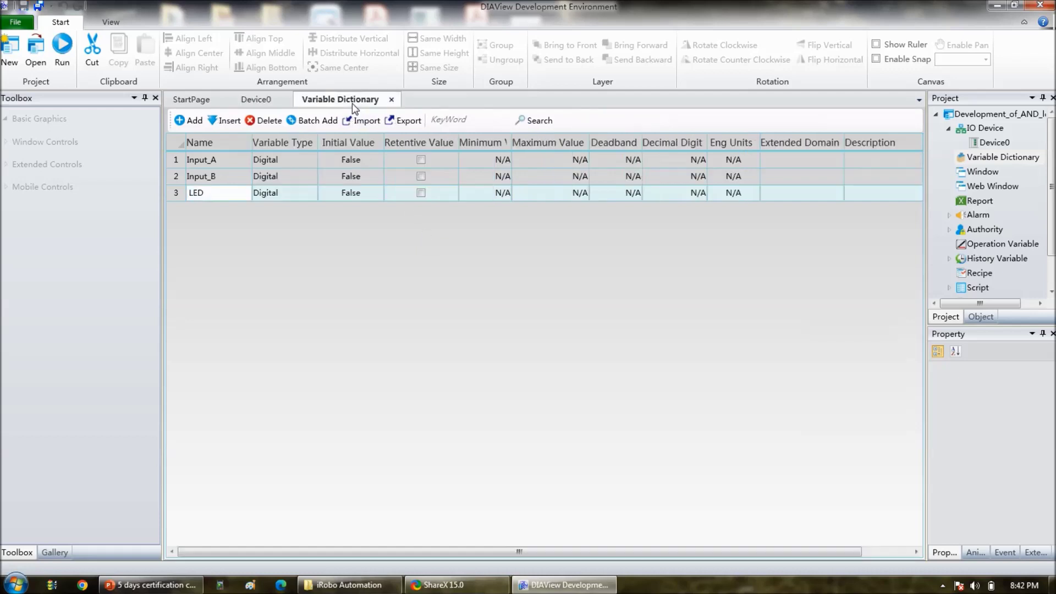
click(258, 99)
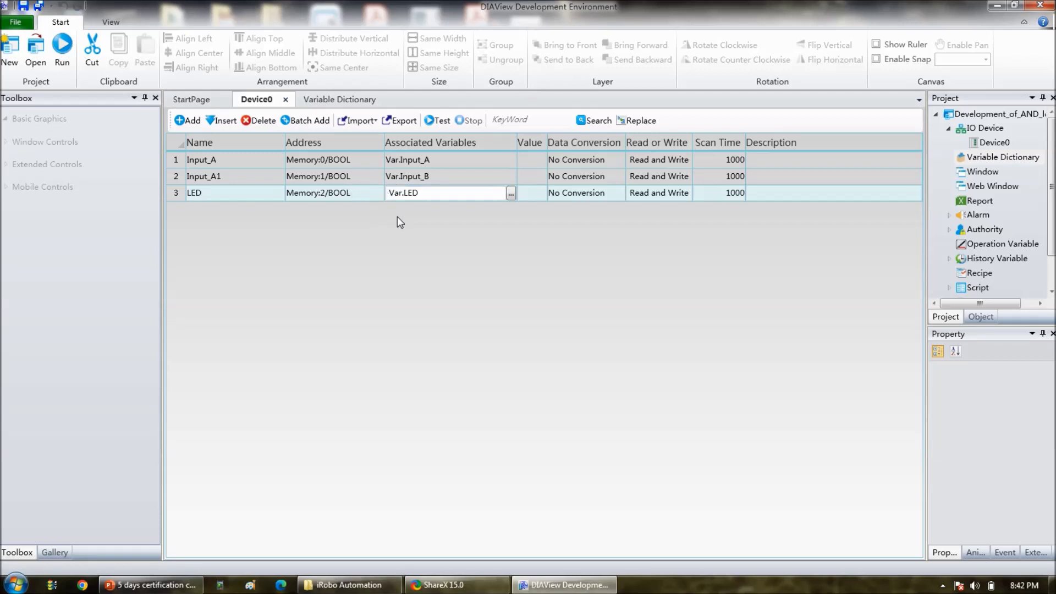
click(352, 102)
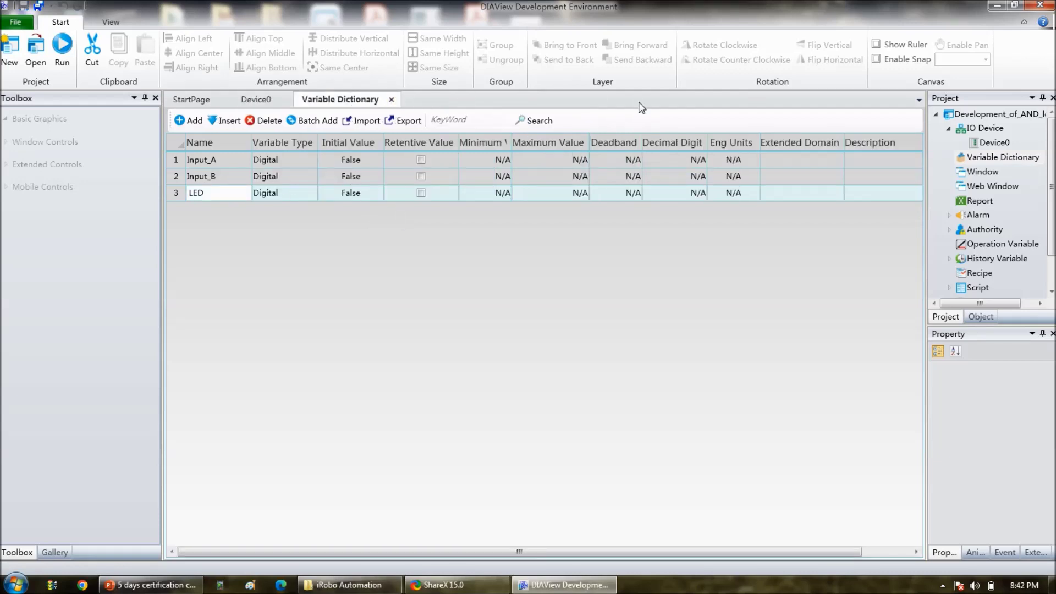
click(976, 173)
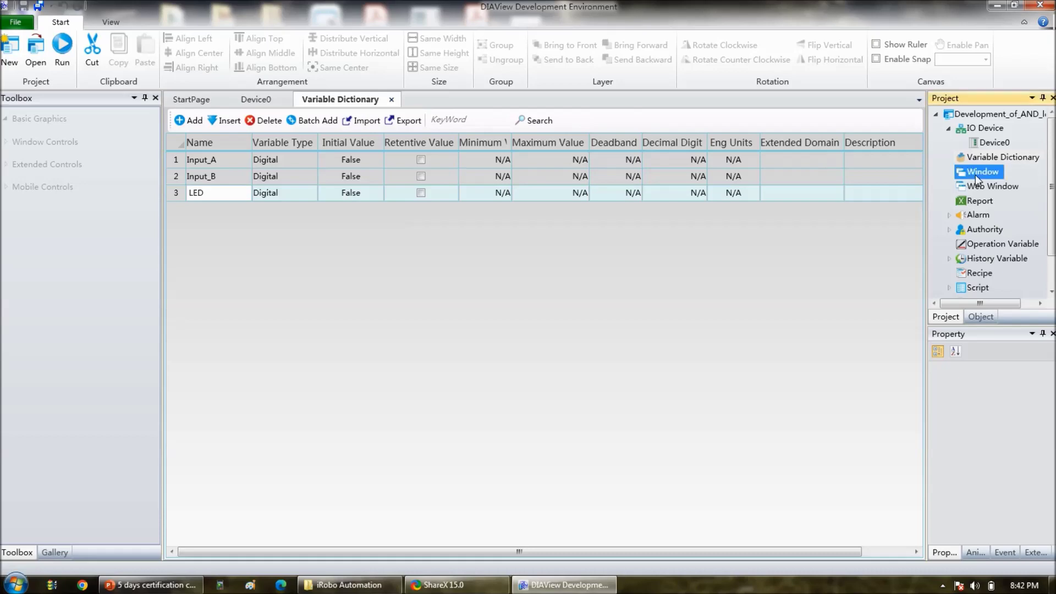
Step: Create Window0 with New Window and clear its GridDisplay property
right_click(976, 175)
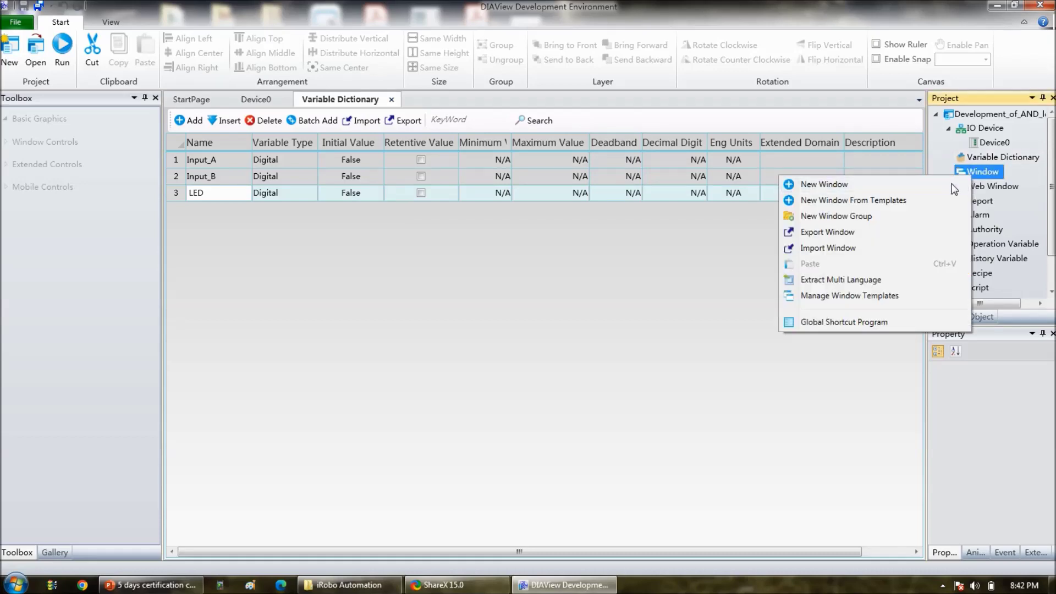
click(934, 185)
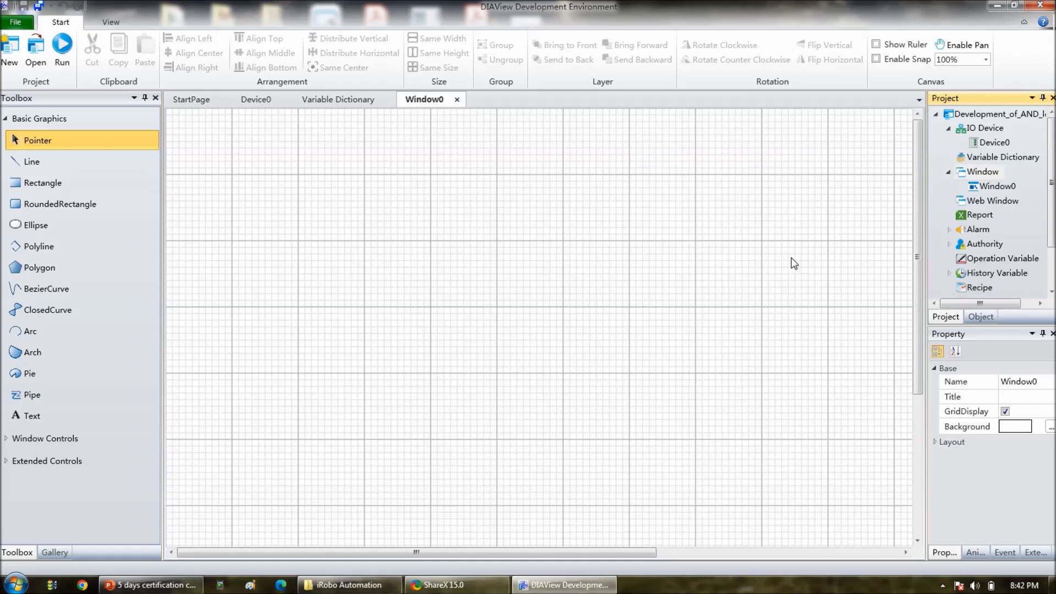
click(1005, 412)
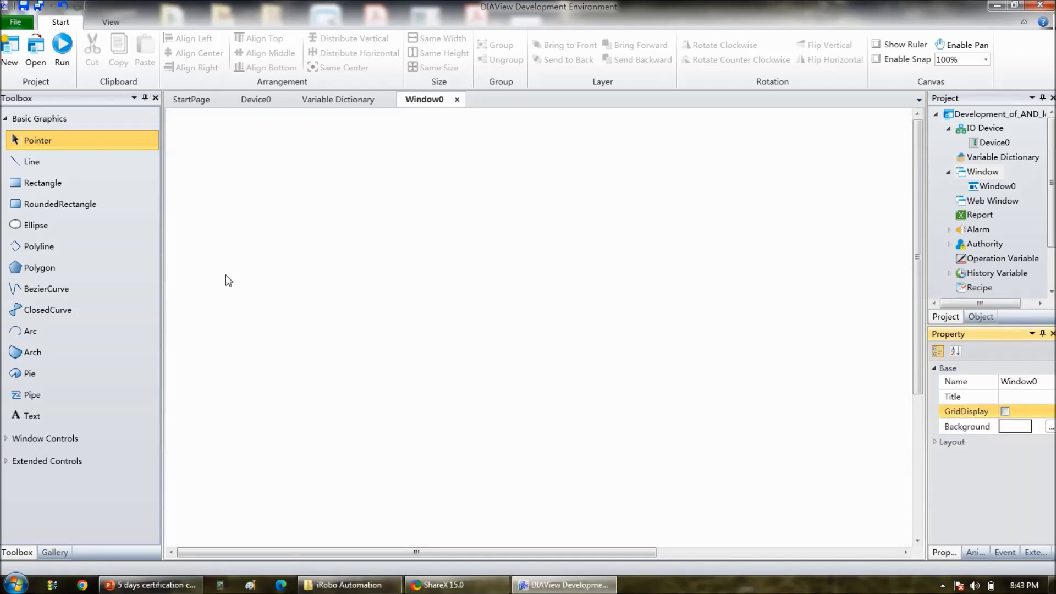
Step: Place an enlarged KnobSwitch from the Gallery's Button Switch category on Window0
click(55, 553)
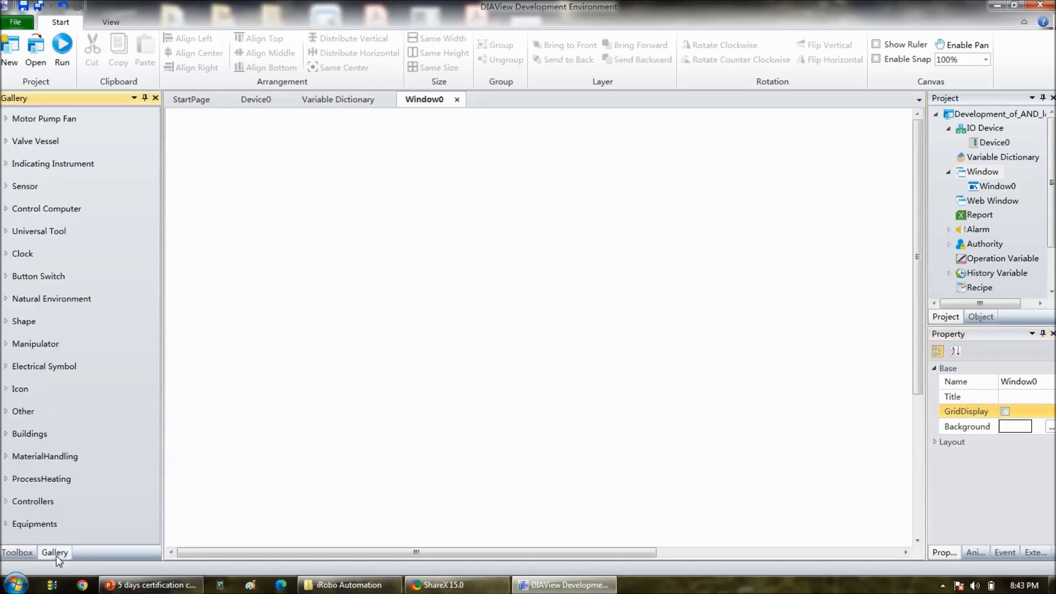
click(44, 276)
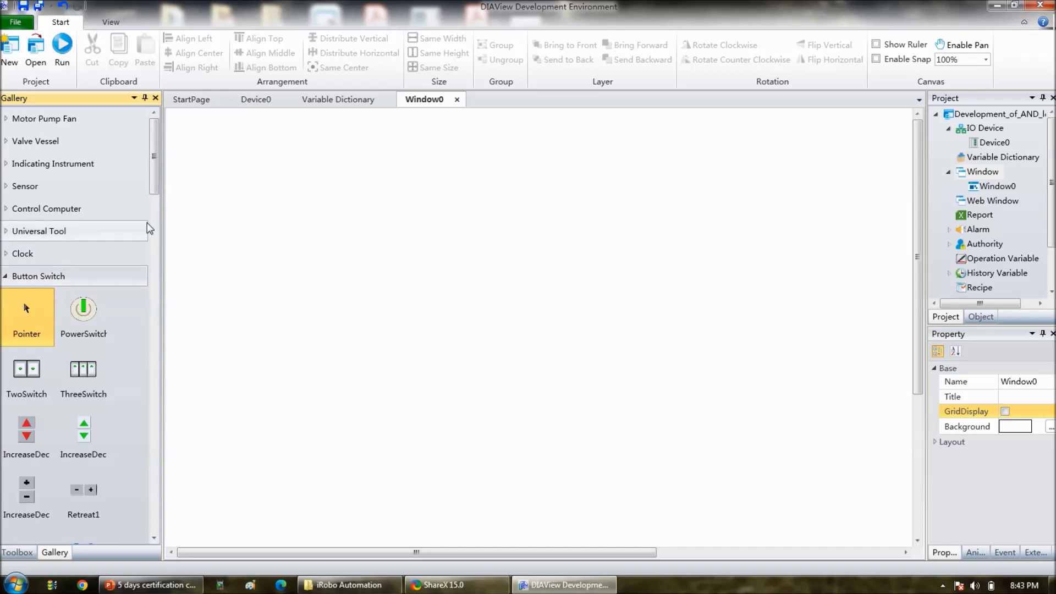
drag(156, 187, 158, 279)
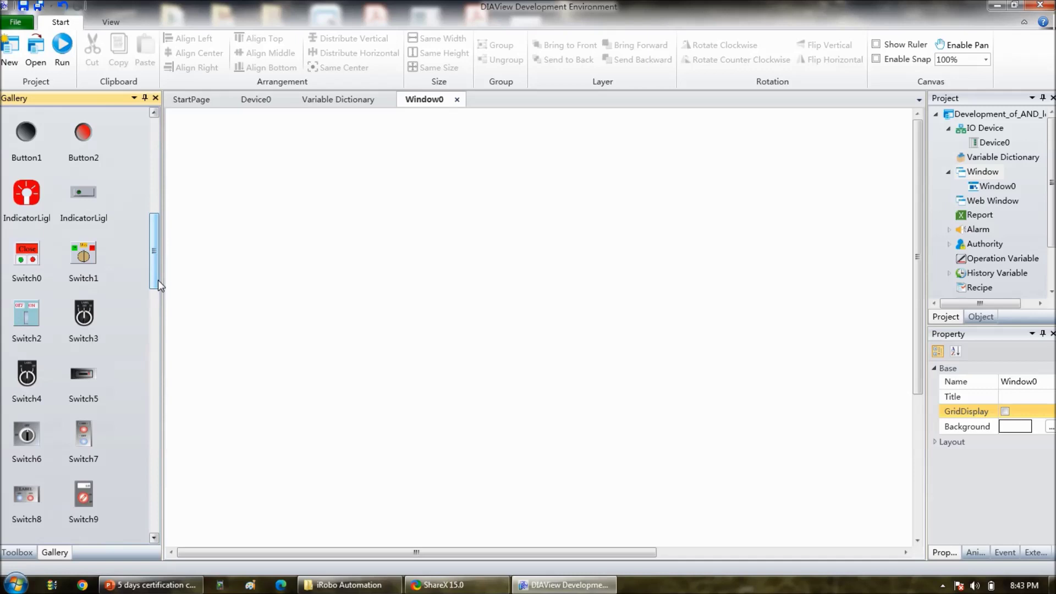
drag(155, 278, 160, 329)
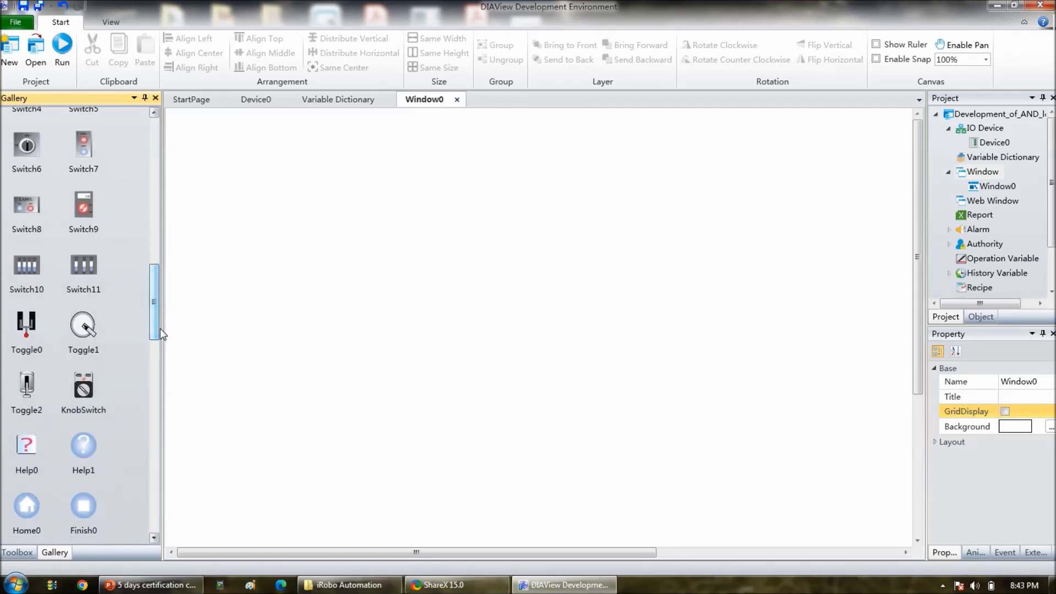
click(87, 390)
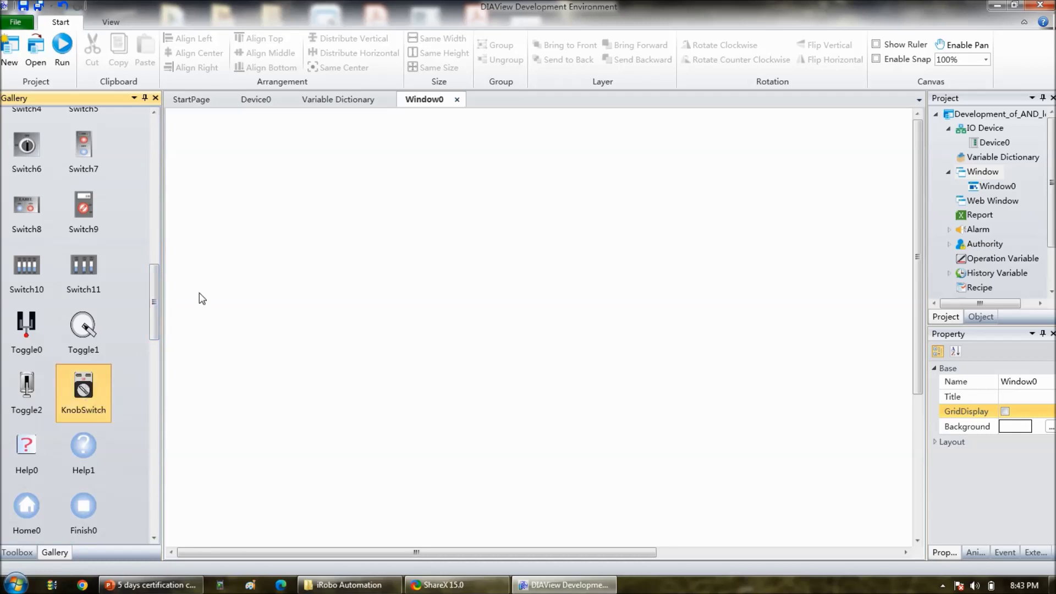
click(259, 233)
click(294, 260)
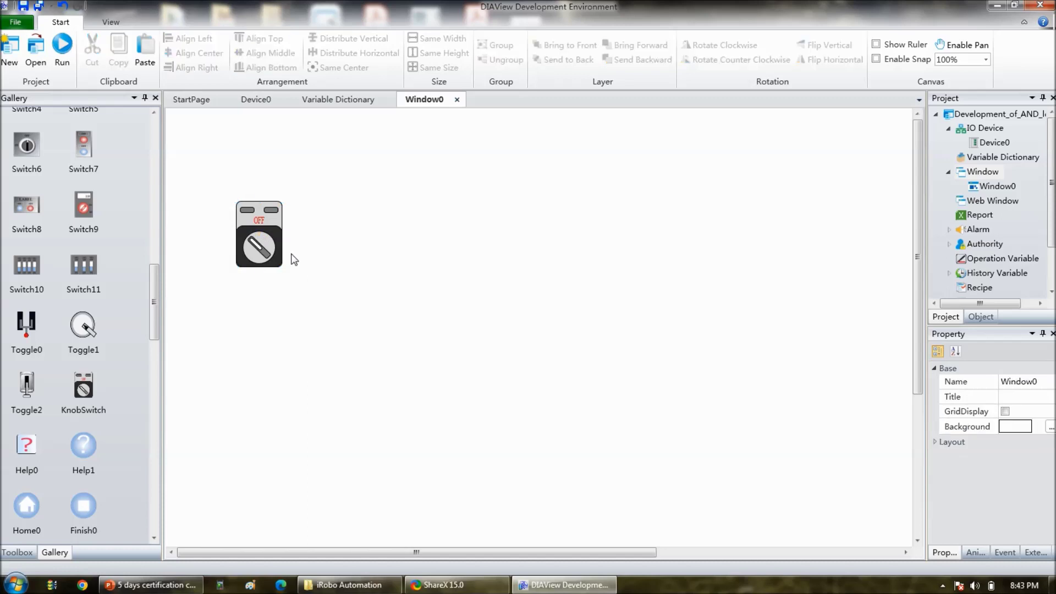
click(269, 258)
drag(282, 267, 299, 321)
click(356, 322)
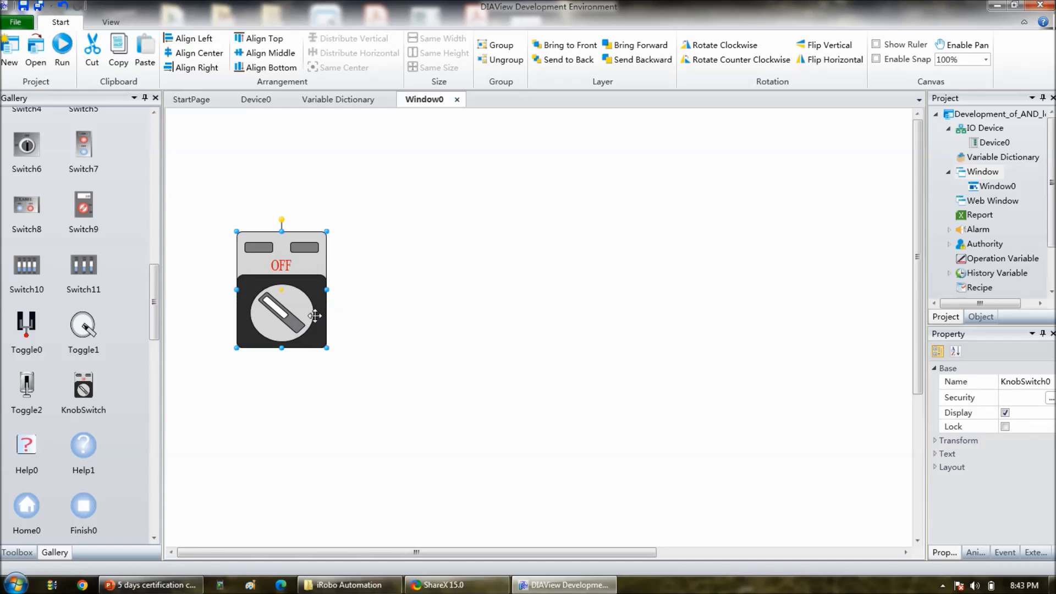
Step: Duplicate the knob switch and position the copy to its right
click(412, 330)
key(ctrl+v)
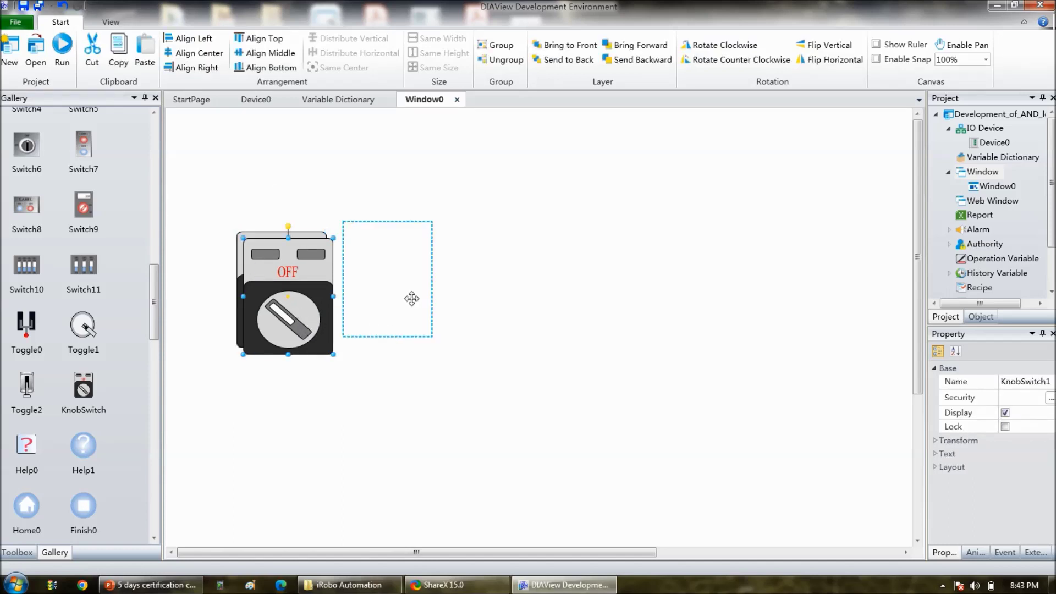
drag(412, 299, 490, 317)
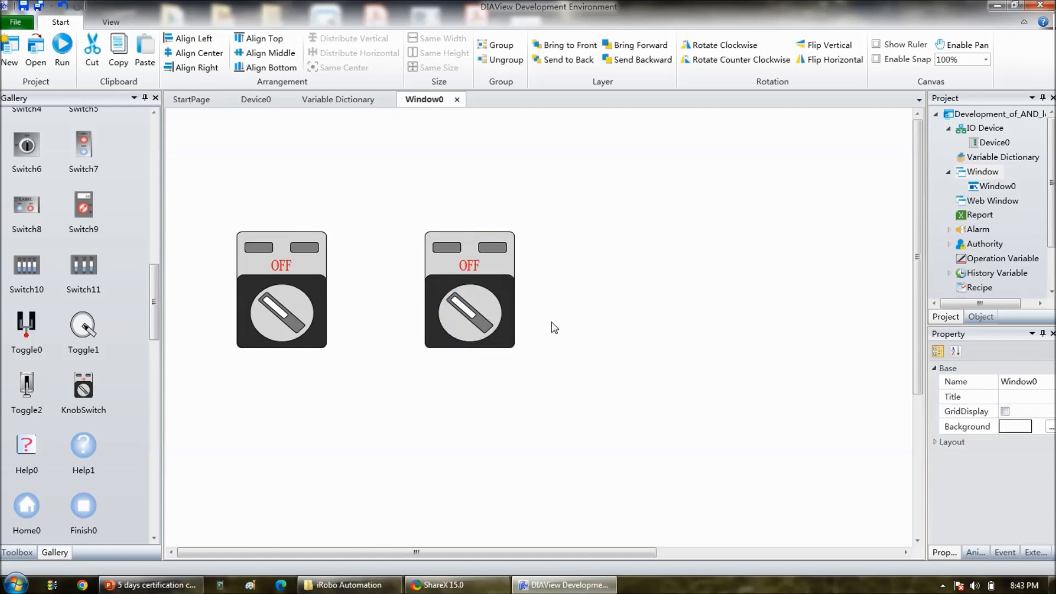
click(554, 327)
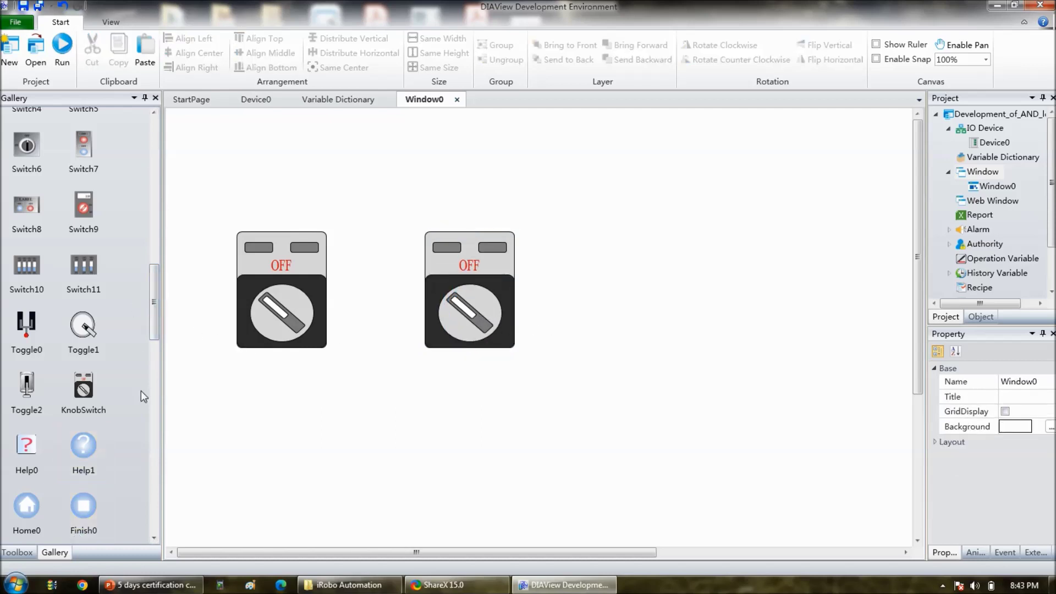
Step: Add a red IndicatorLight from Indicating Instrument to the right of the switches
click(157, 276)
drag(159, 276, 170, 179)
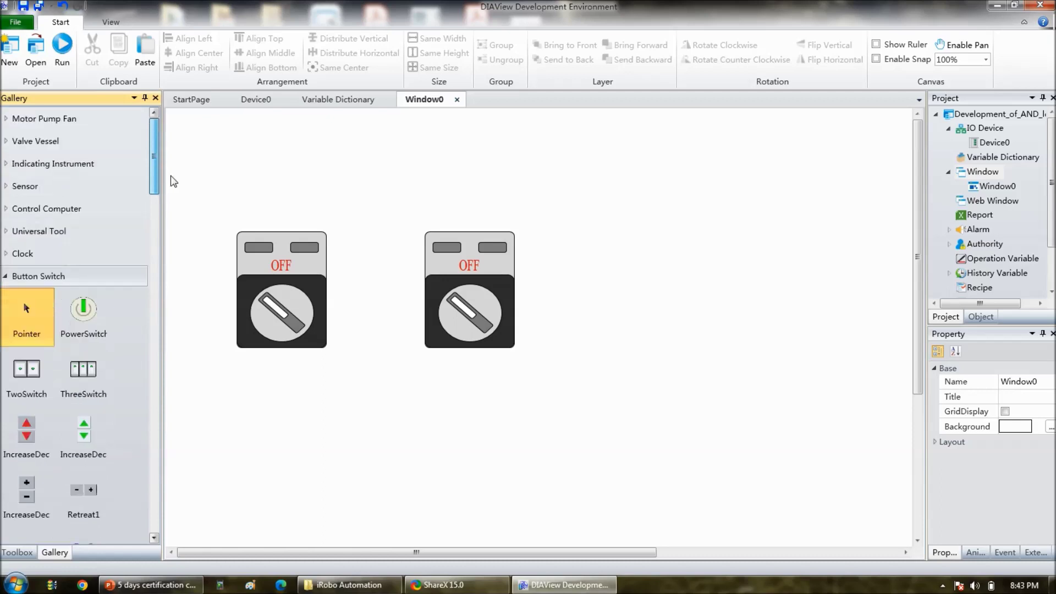
click(86, 276)
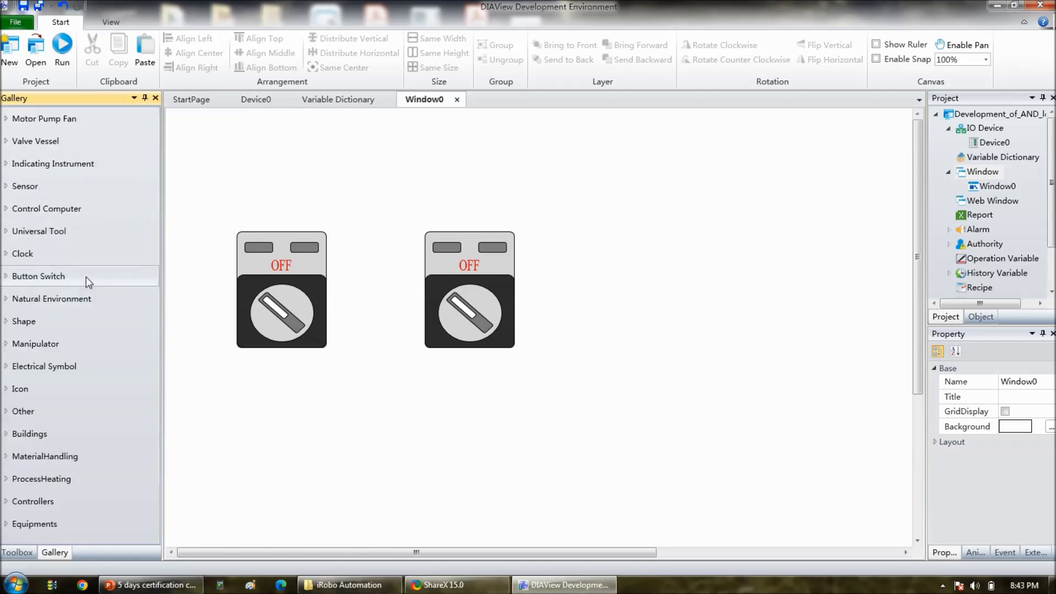
click(76, 168)
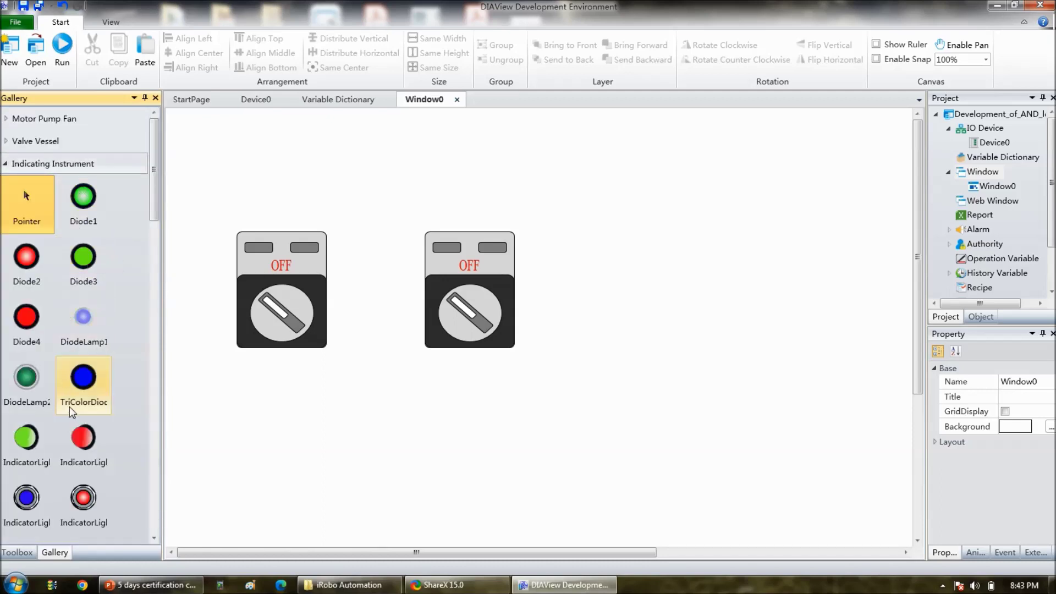
click(83, 449)
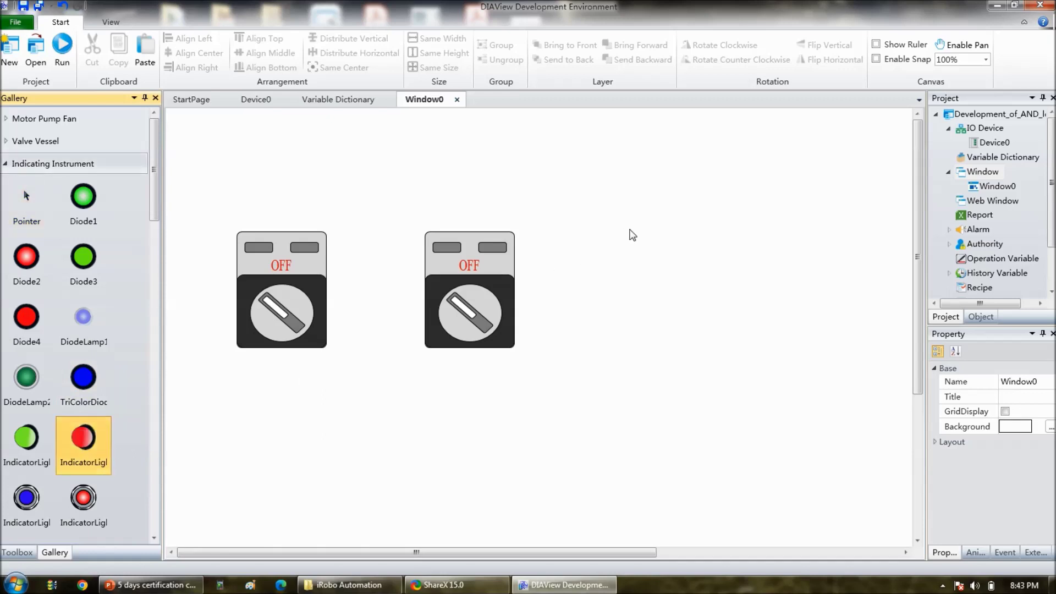
drag(692, 219, 817, 350)
click(746, 403)
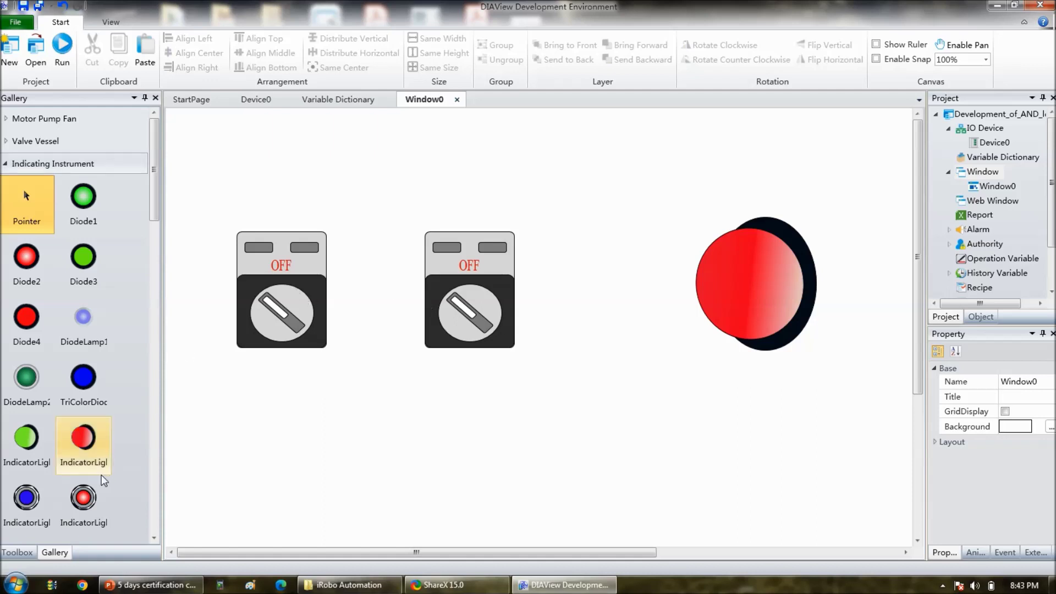
click(16, 552)
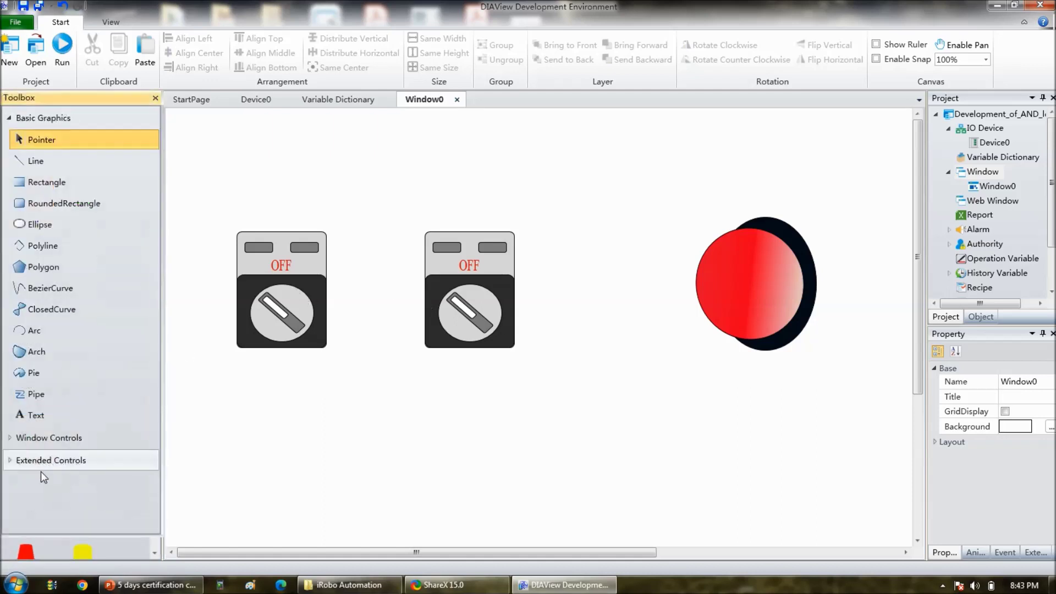
Step: Draw a text label reading 'Input A' above the first switch
click(67, 421)
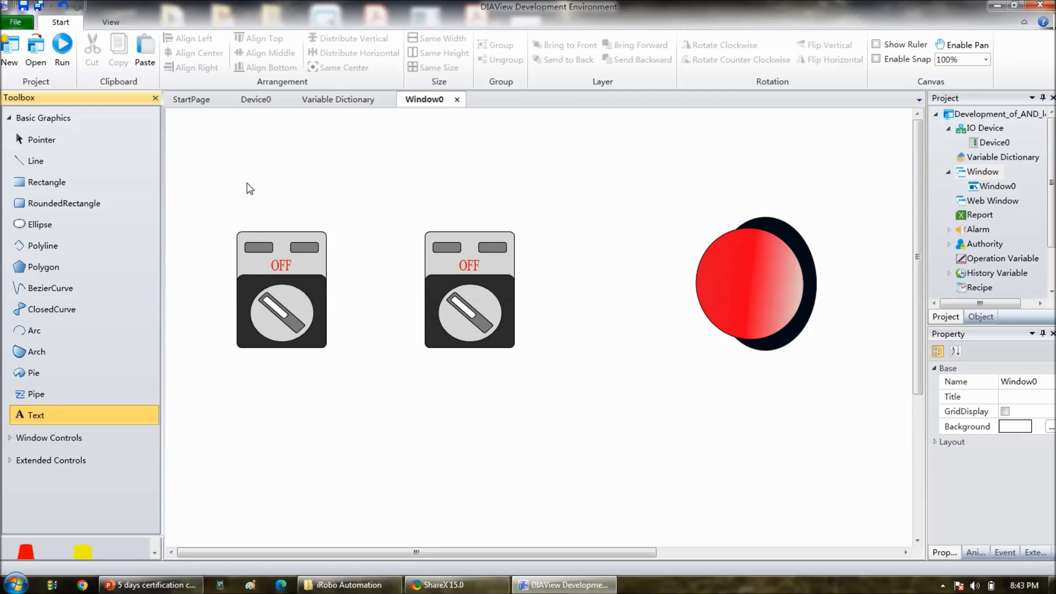
drag(231, 188, 337, 226)
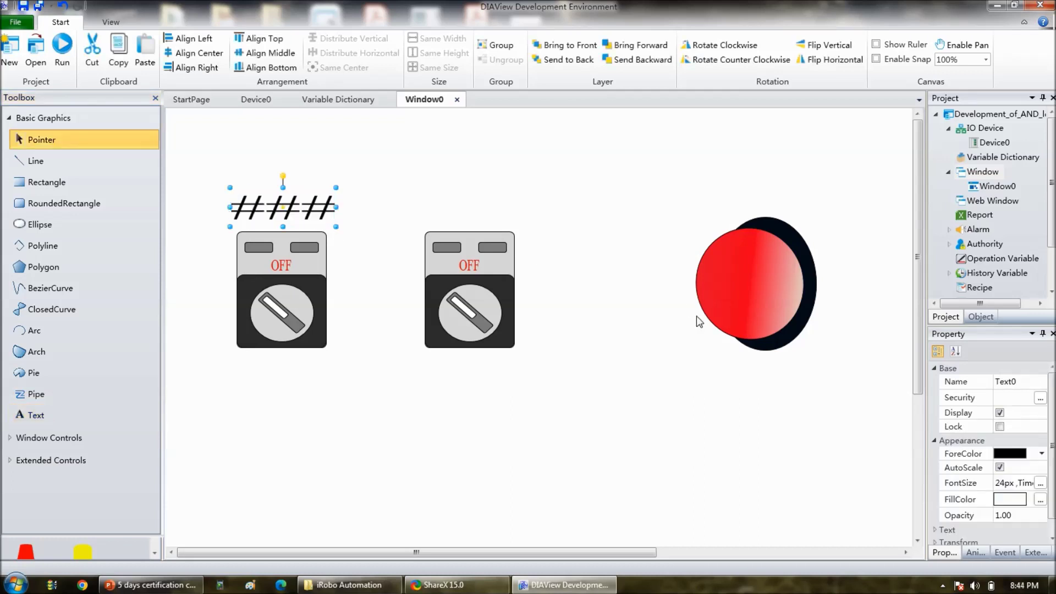
click(934, 529)
scroll(1053, 509, down, 1)
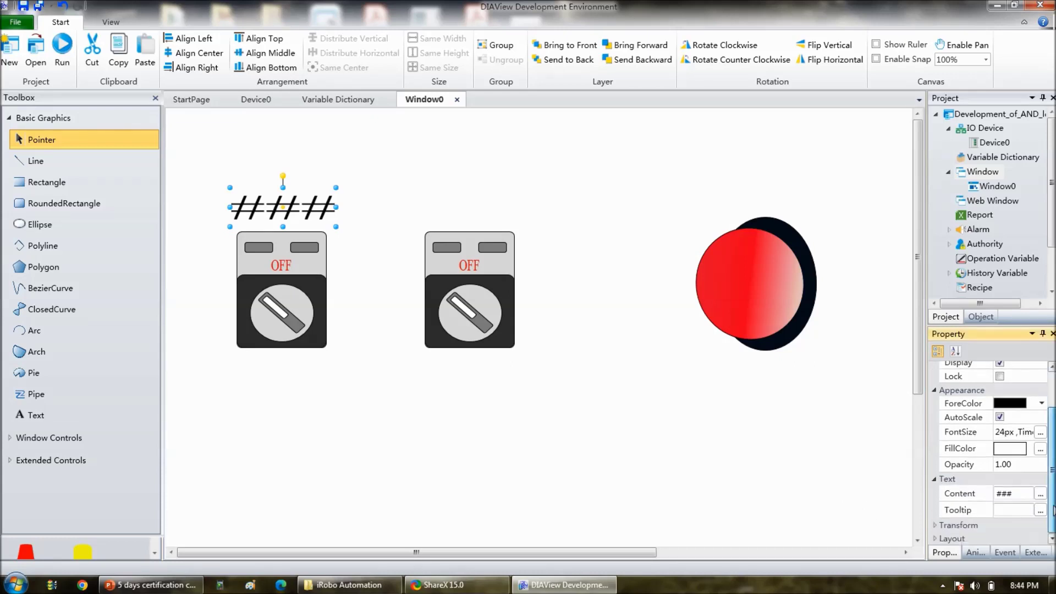
click(946, 495)
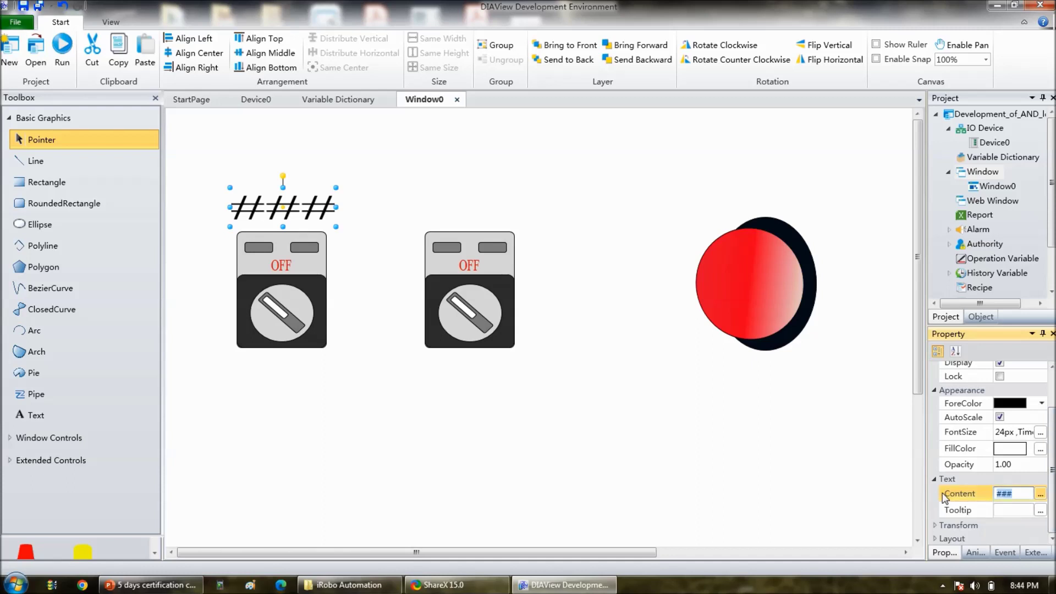
text(S)
text(Inp)
text(ut A)
click(733, 447)
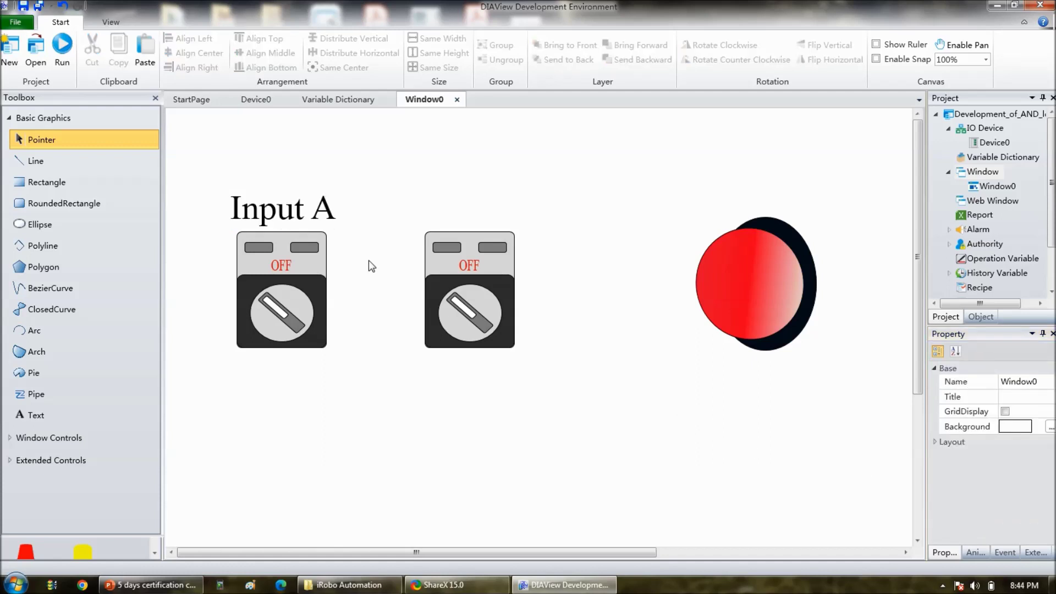
Step: Copy the label above the second switch and change it to 'Input B'
click(294, 216)
key(ctrl+c)
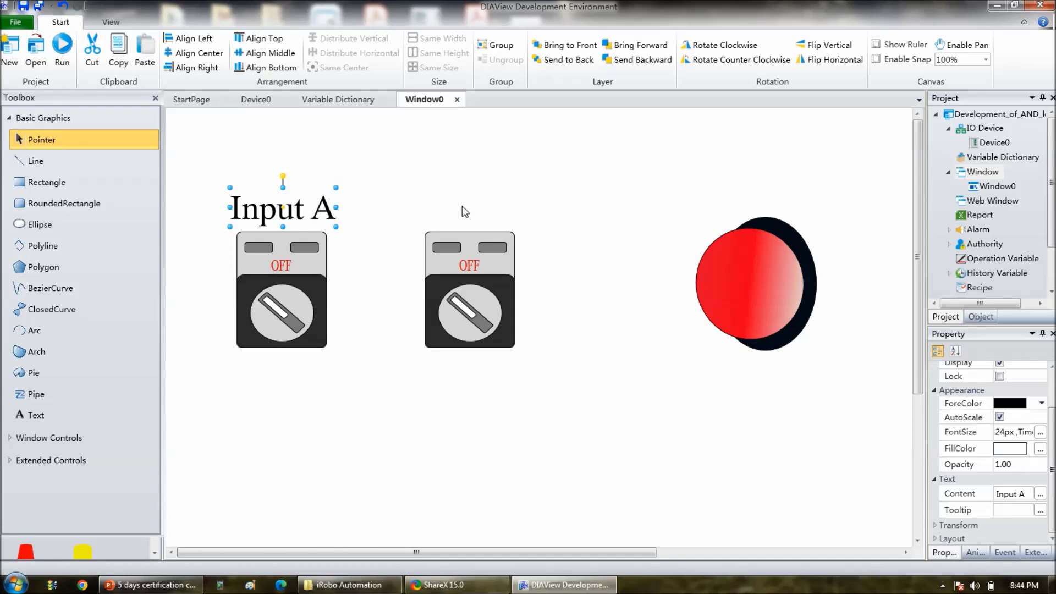
click(464, 212)
key(ctrl+v)
drag(311, 216, 499, 210)
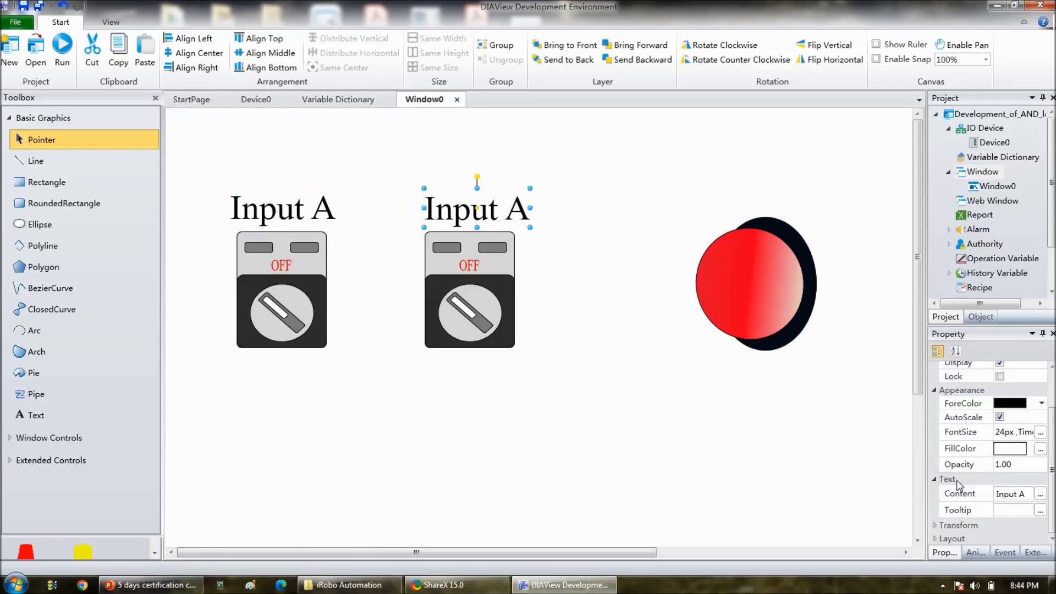
click(1030, 499)
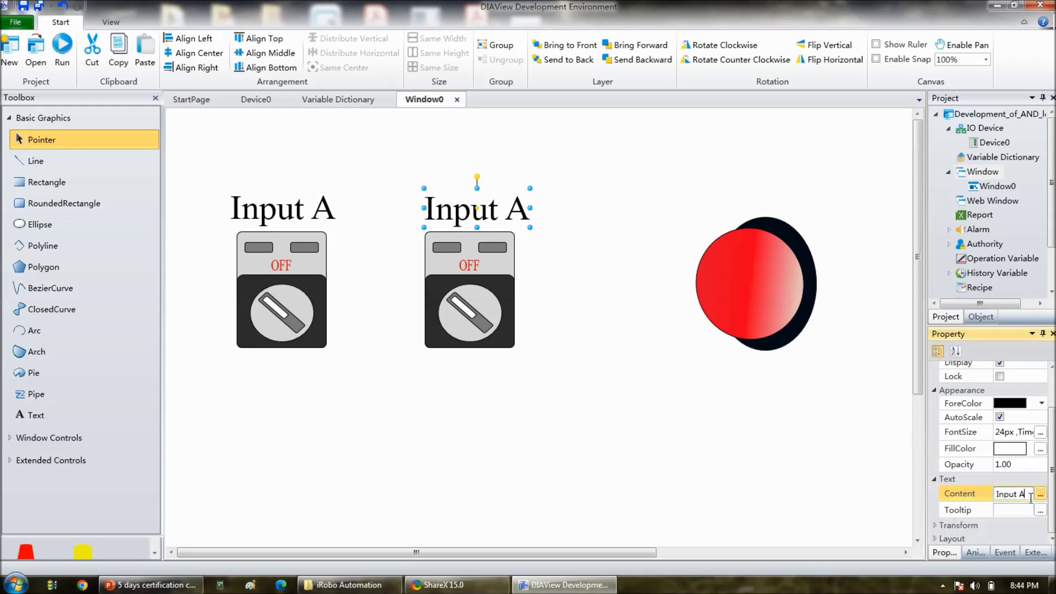
text(B)
click(688, 384)
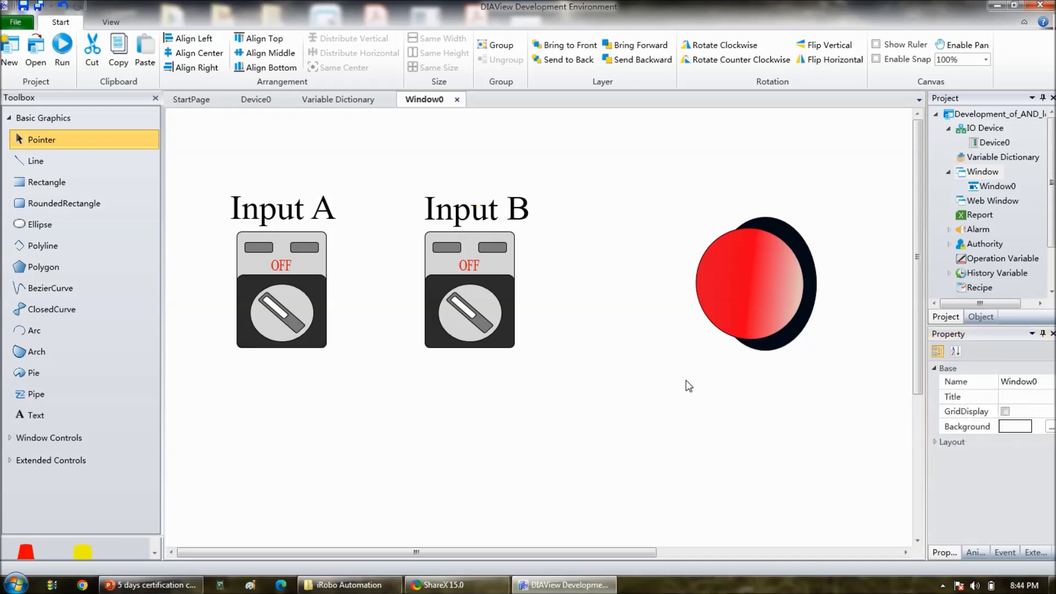
Step: Paste another label copy above the indicator light and change it to 'Indicator'
click(514, 206)
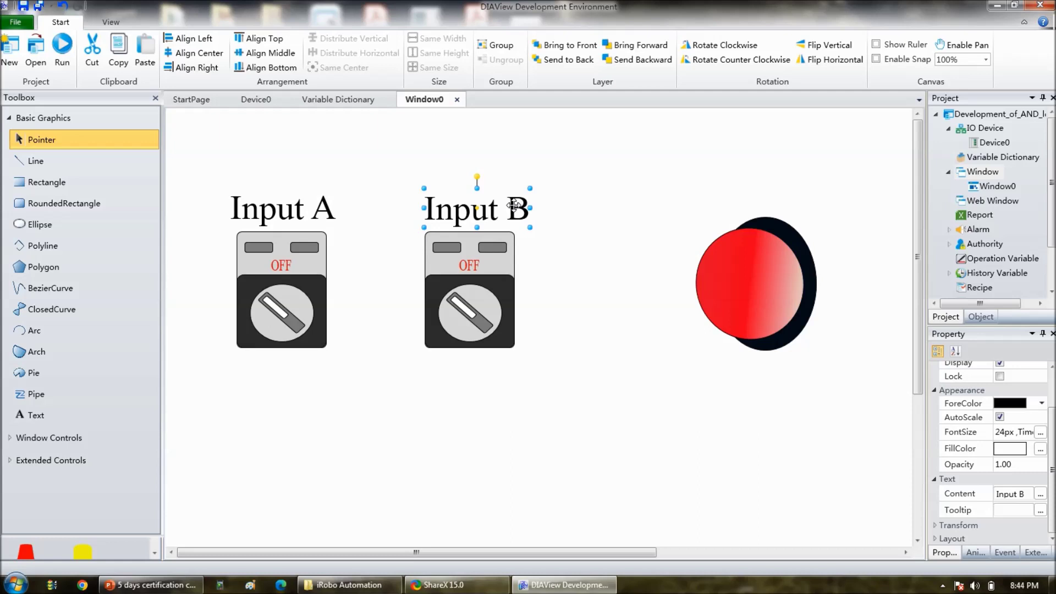
click(660, 170)
key(ctrl+v)
drag(503, 214, 777, 187)
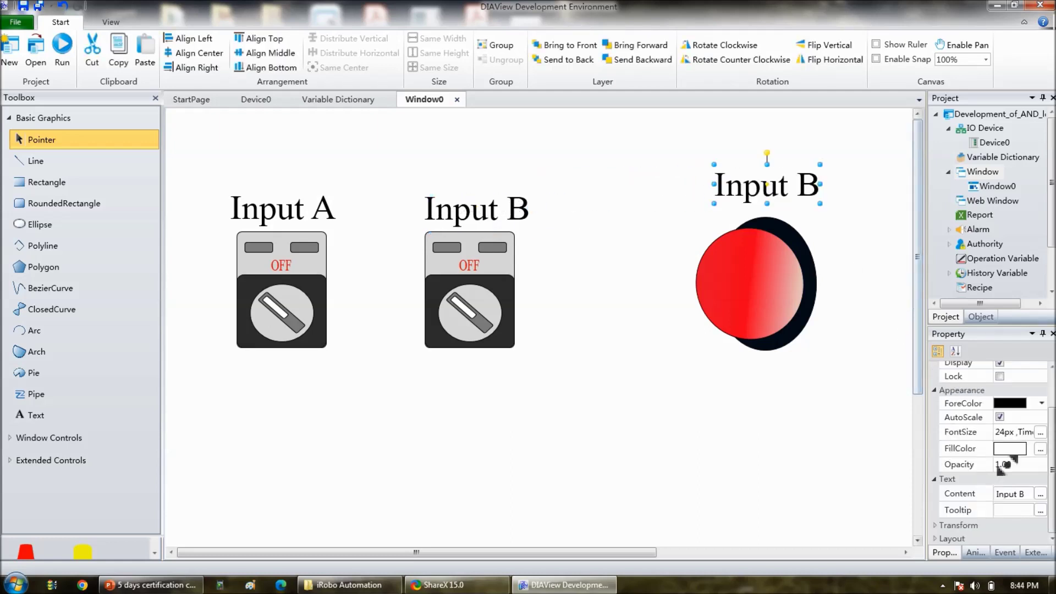
click(960, 493)
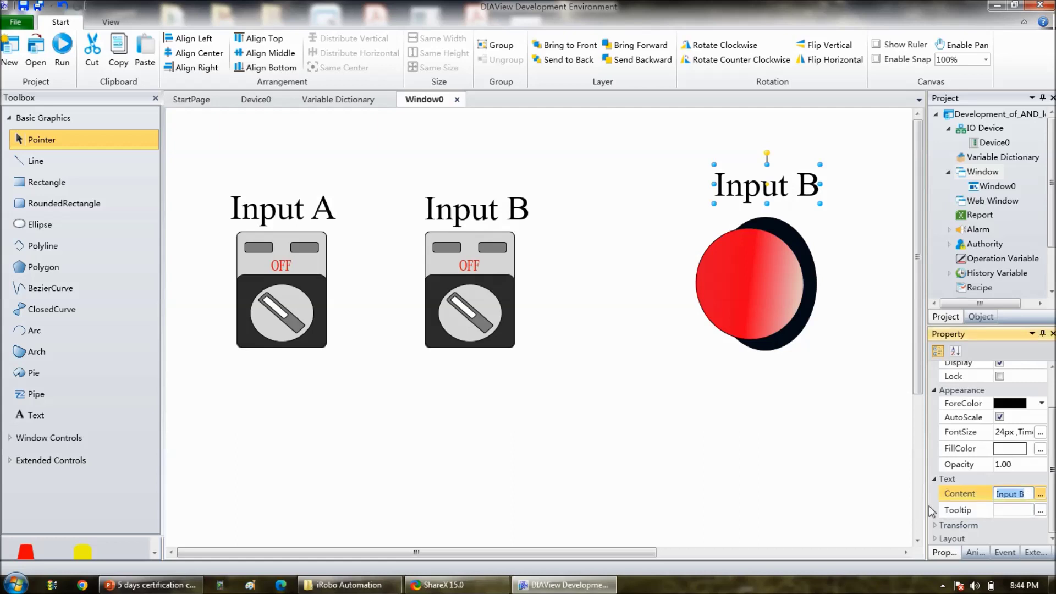
text(Indicator)
click(730, 499)
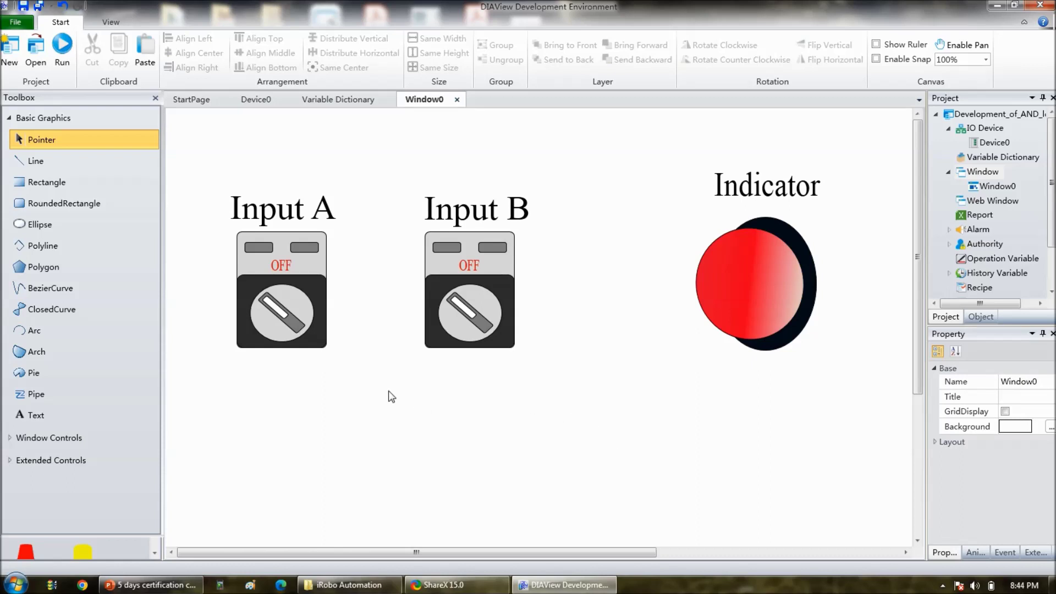
click(301, 299)
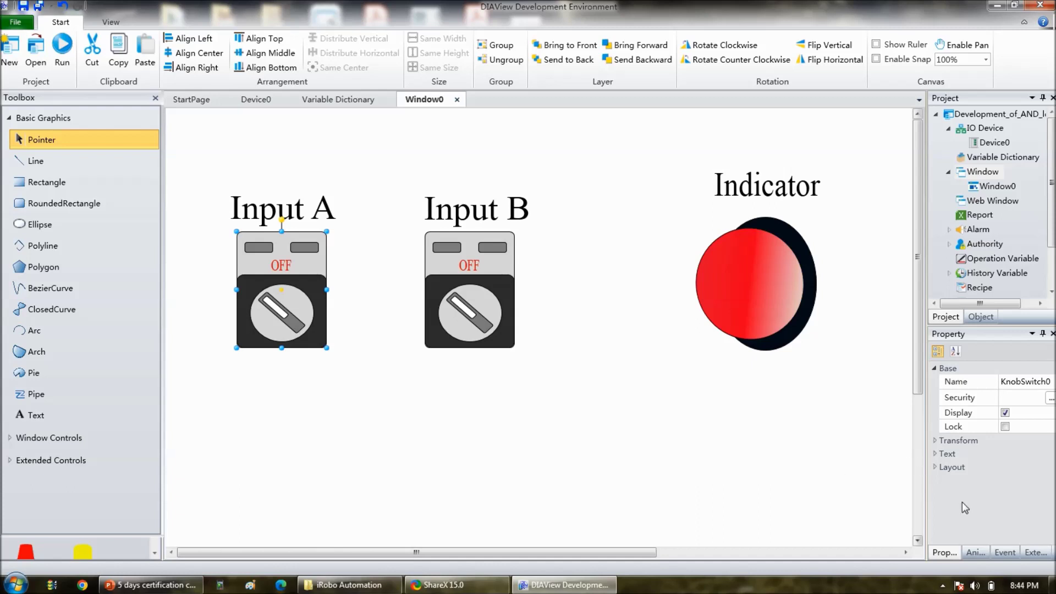
Step: Give the Input A switch a ButtonInput event with ValueType Toggle on Var.Input_A
click(1005, 552)
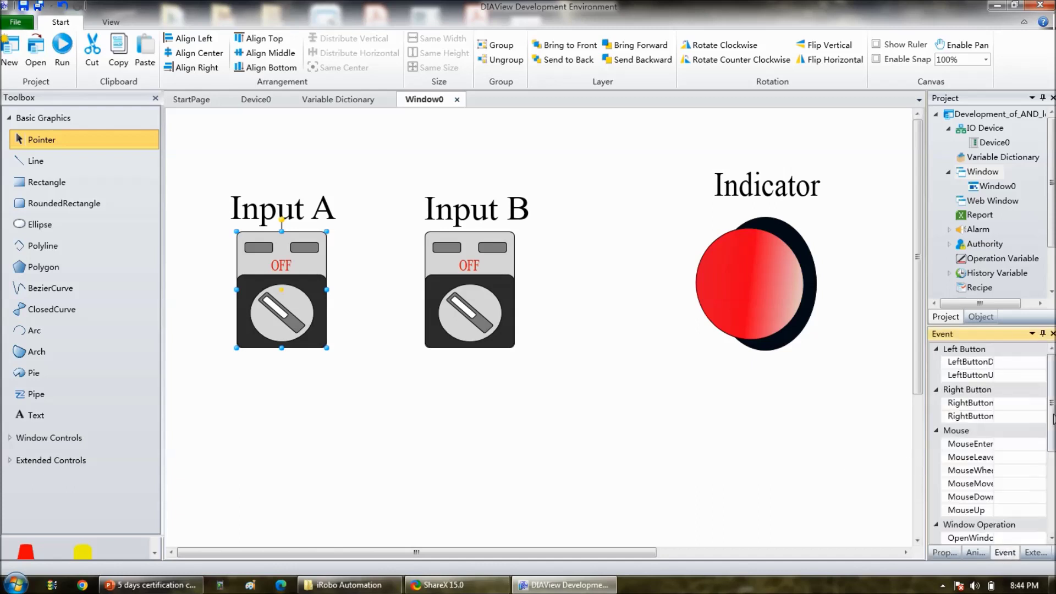
drag(1054, 419, 1053, 486)
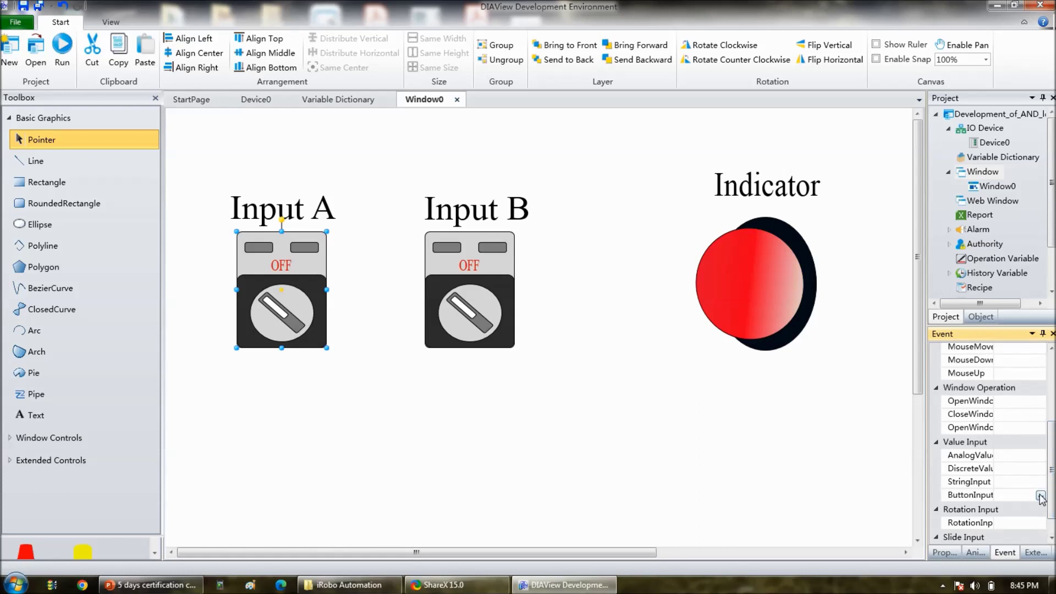
click(1041, 497)
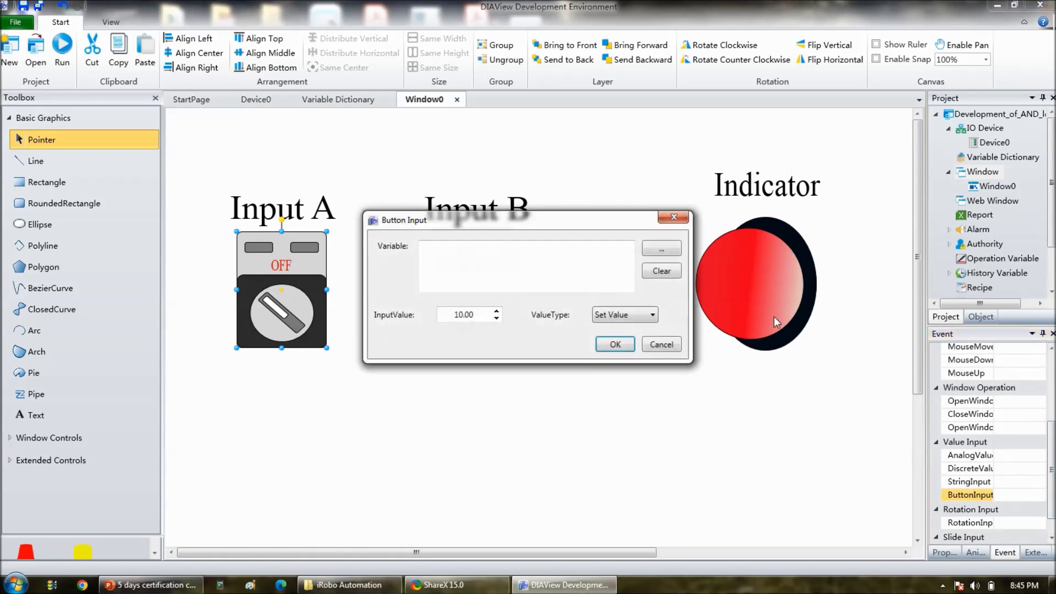
click(631, 316)
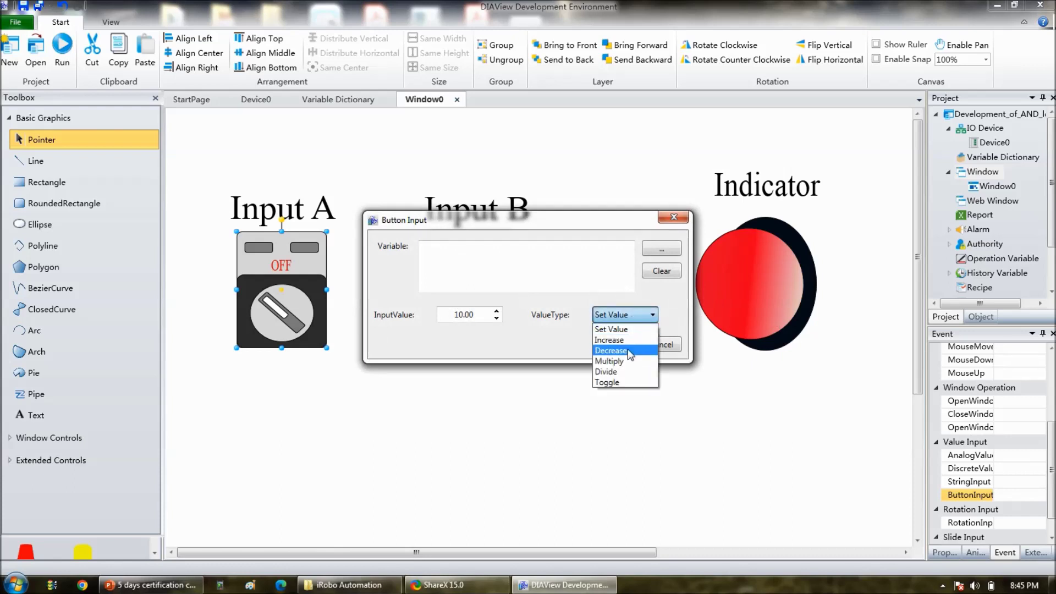
click(622, 383)
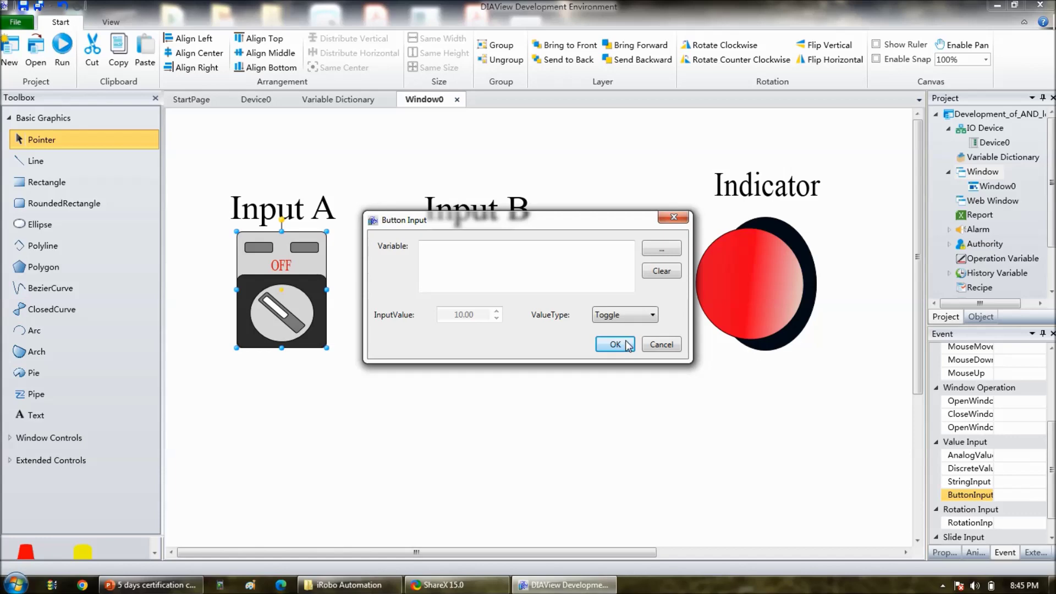
click(666, 248)
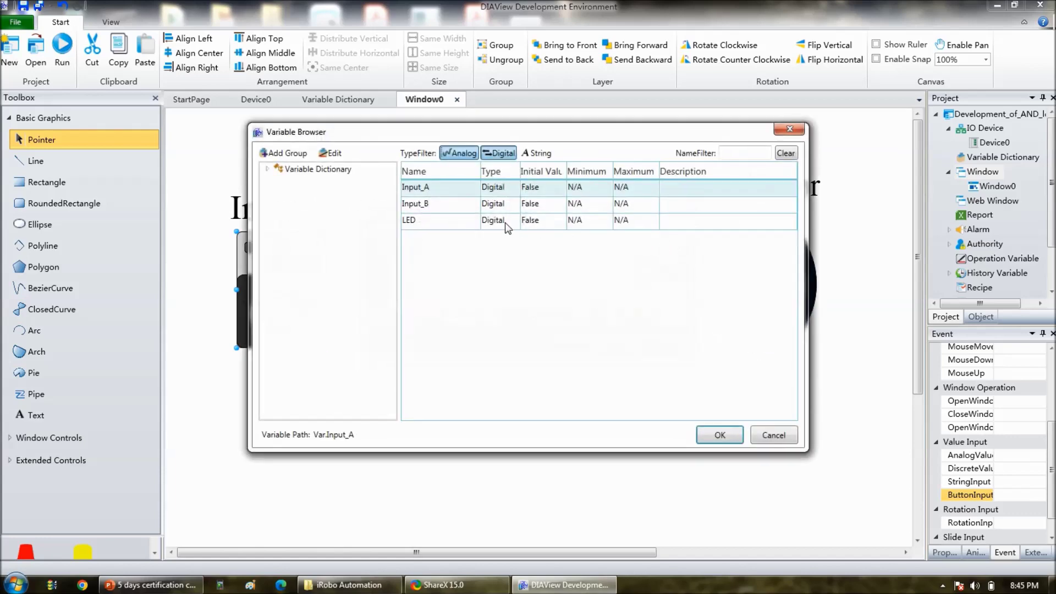
double_click(421, 189)
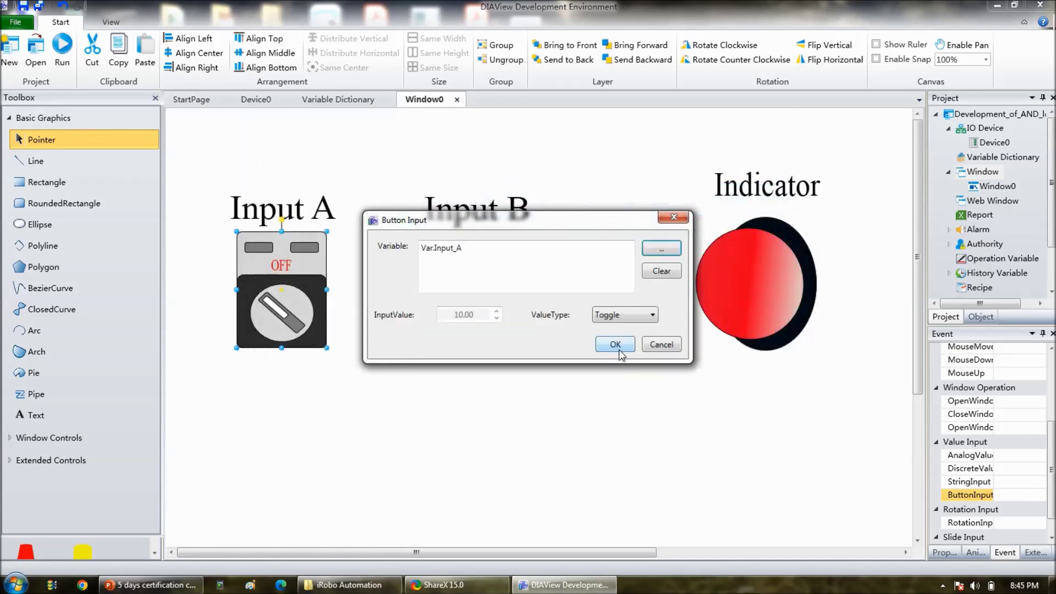
click(616, 345)
click(586, 378)
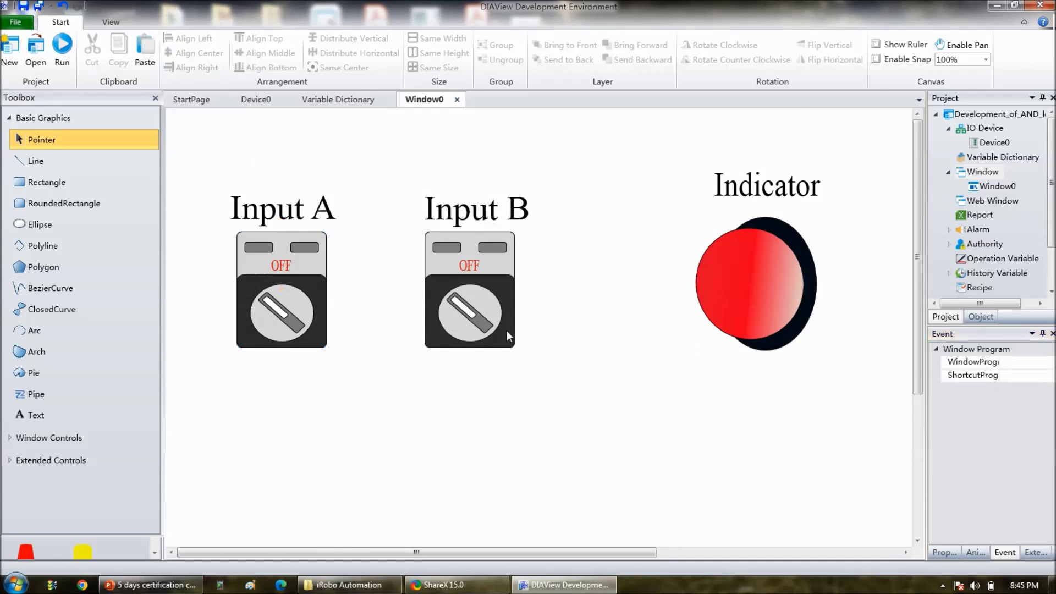
Step: Give the Input B switch a Toggle ButtonInput event bound to Var.Input_B
click(466, 313)
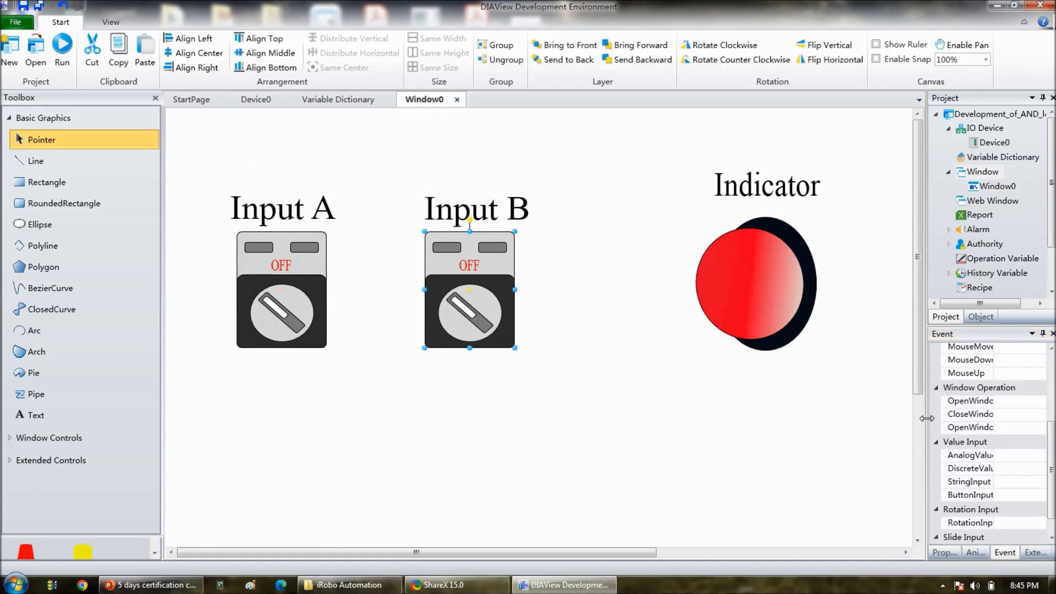
drag(1053, 475, 1053, 494)
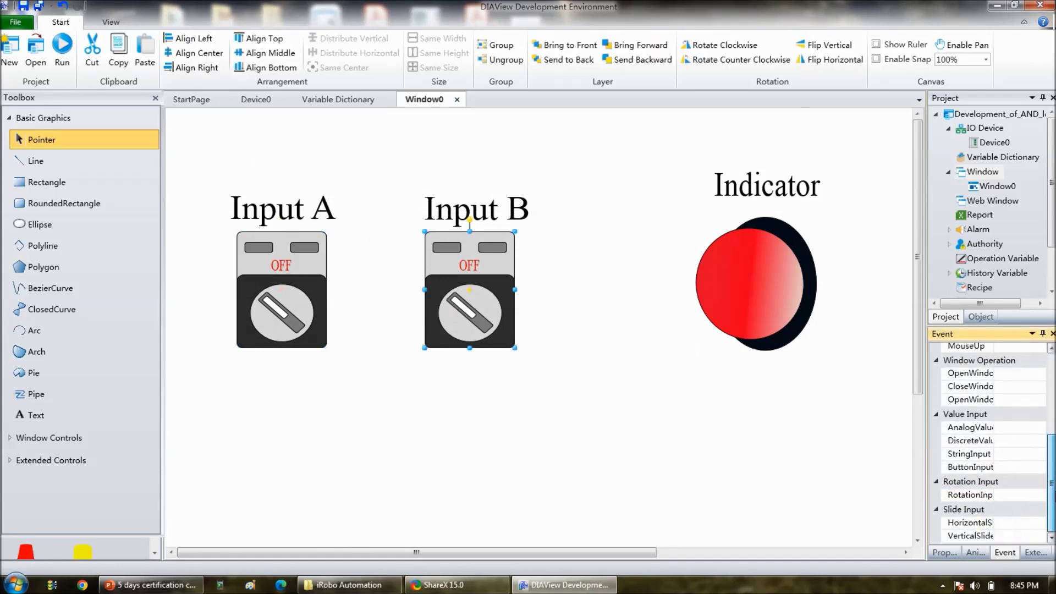
click(1039, 468)
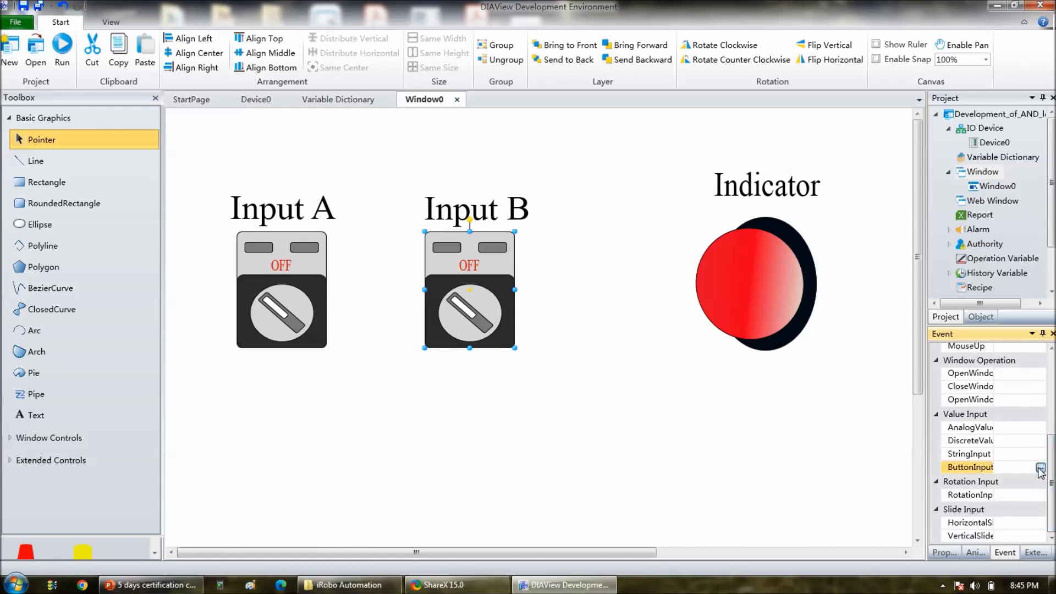
click(643, 321)
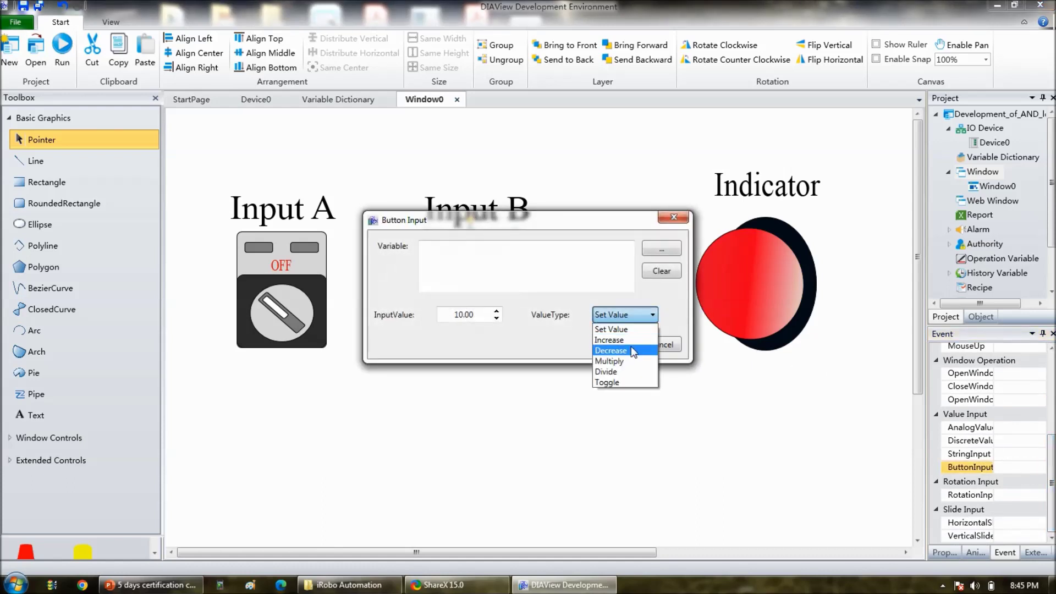
click(626, 384)
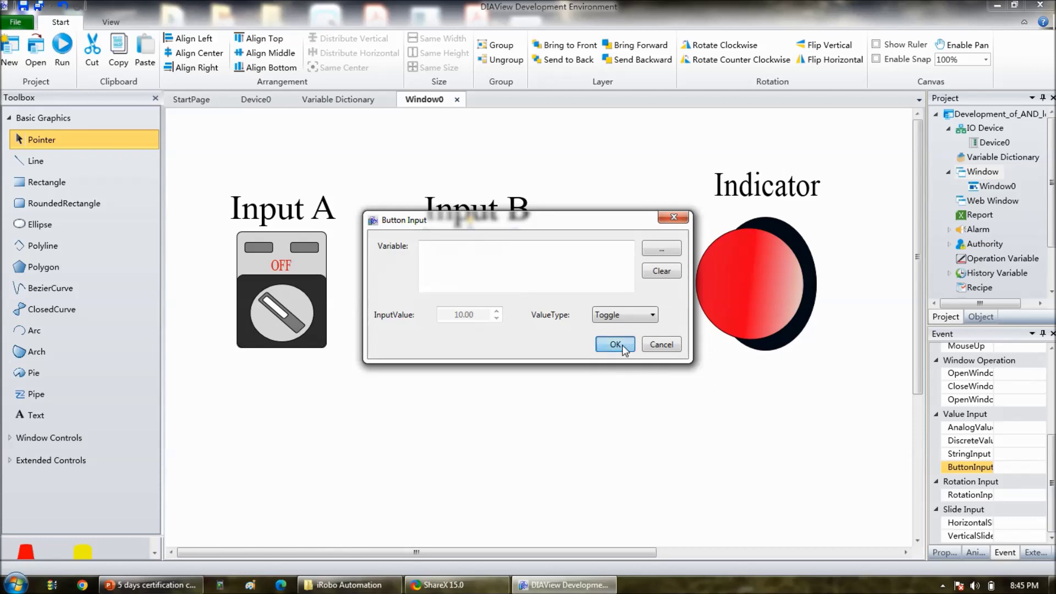
click(625, 346)
click(647, 343)
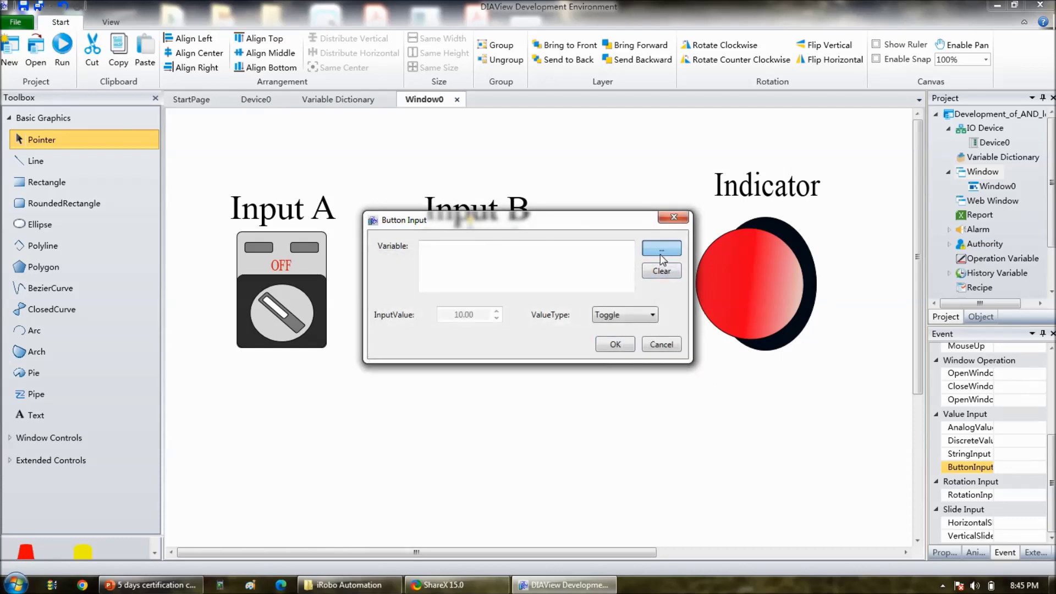
click(661, 254)
double_click(418, 203)
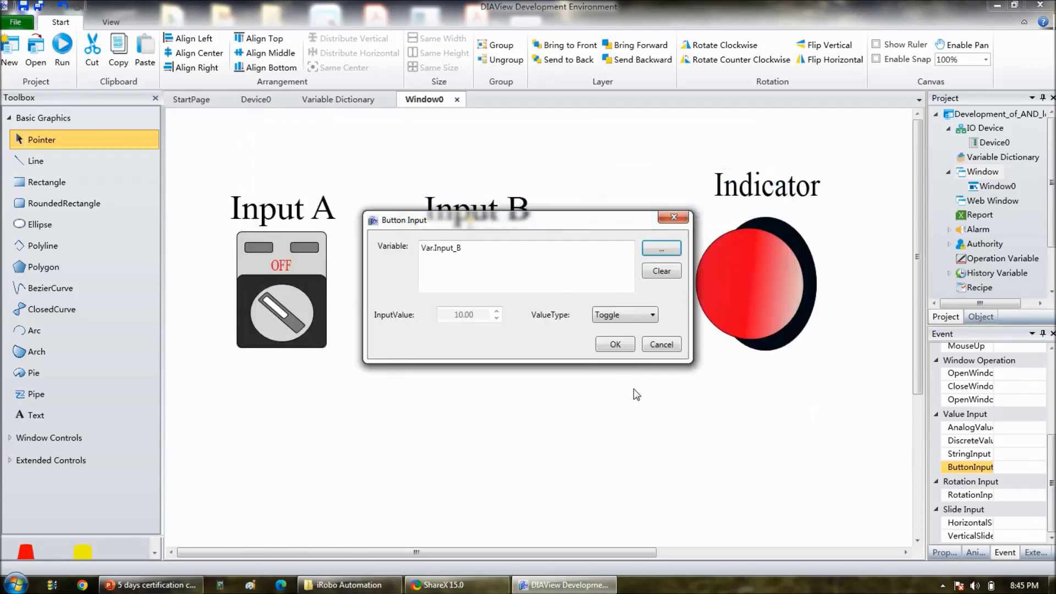
click(613, 345)
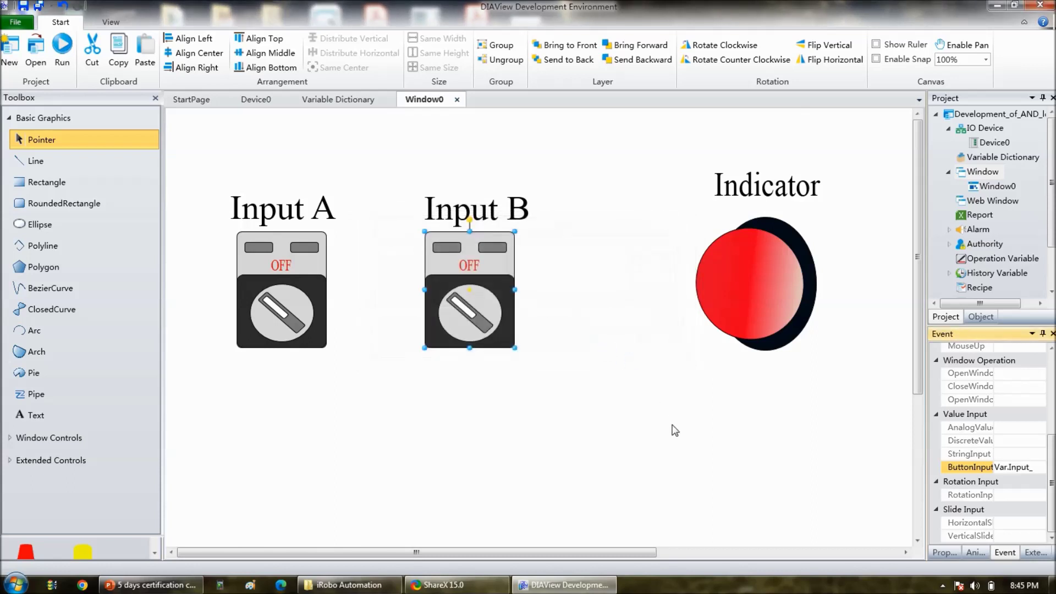
Step: Select the Input A switch and bind its OffSwitch brush expression to Var.Input_A
click(297, 320)
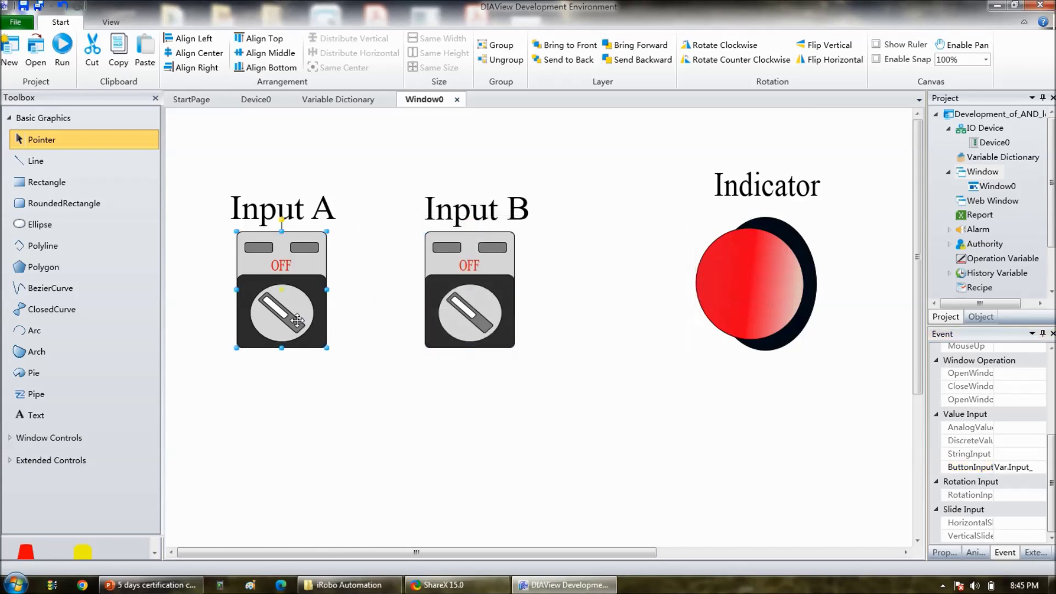
click(1051, 484)
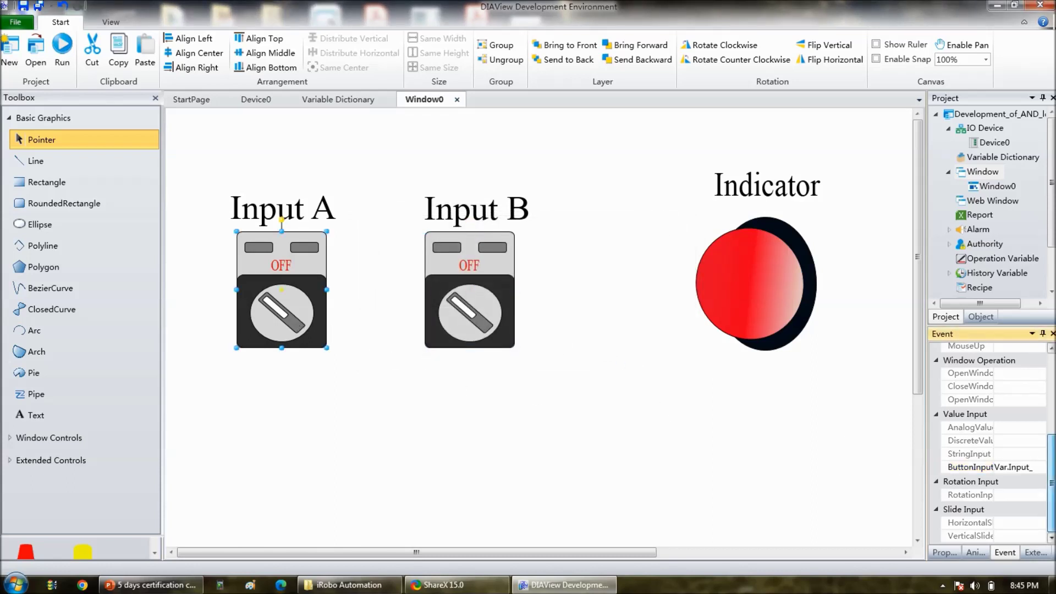
click(976, 553)
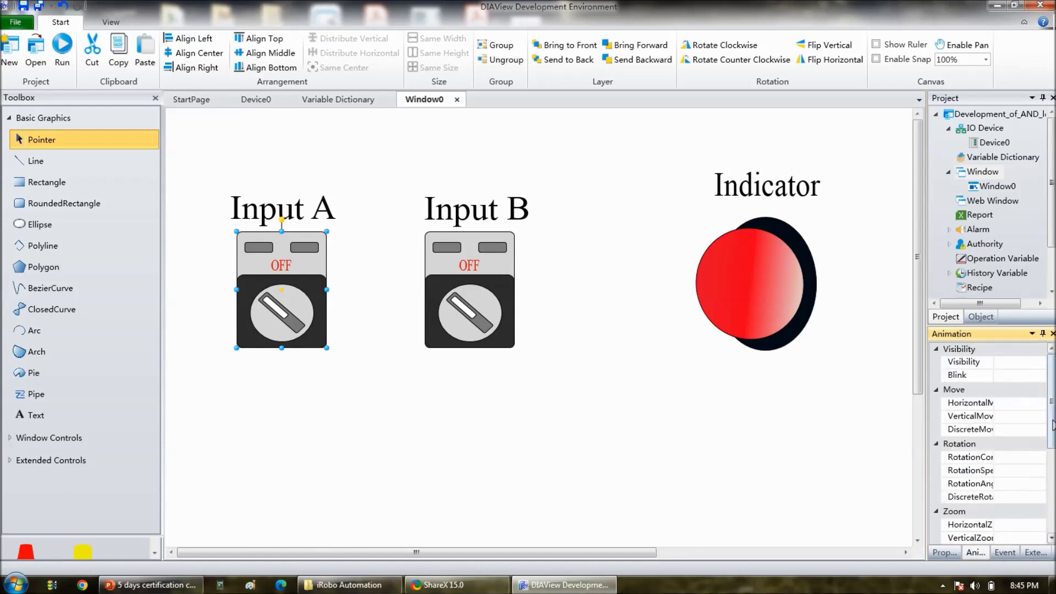
drag(1052, 426, 1052, 509)
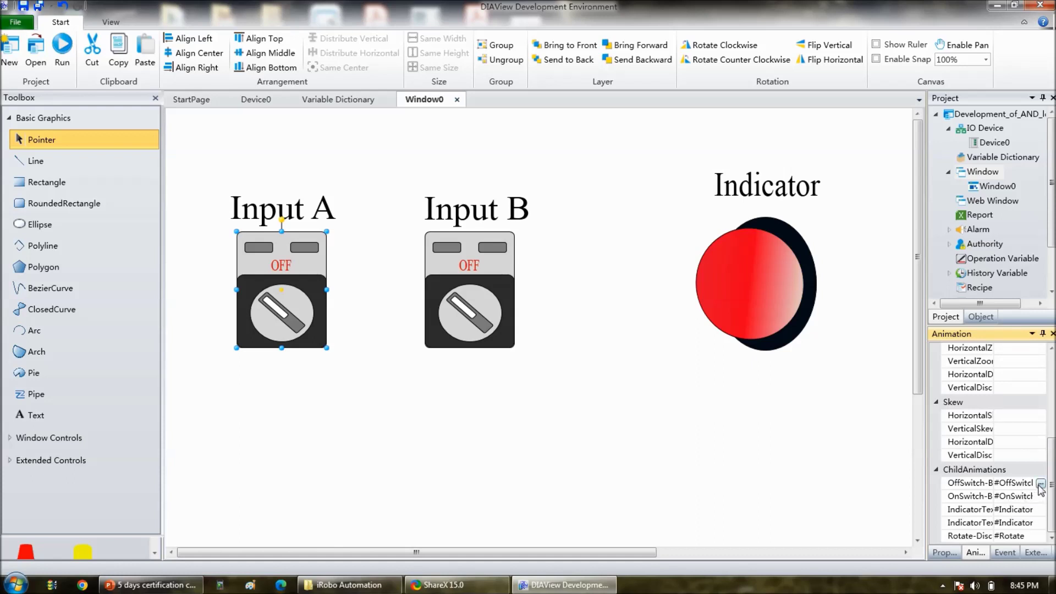
click(1041, 484)
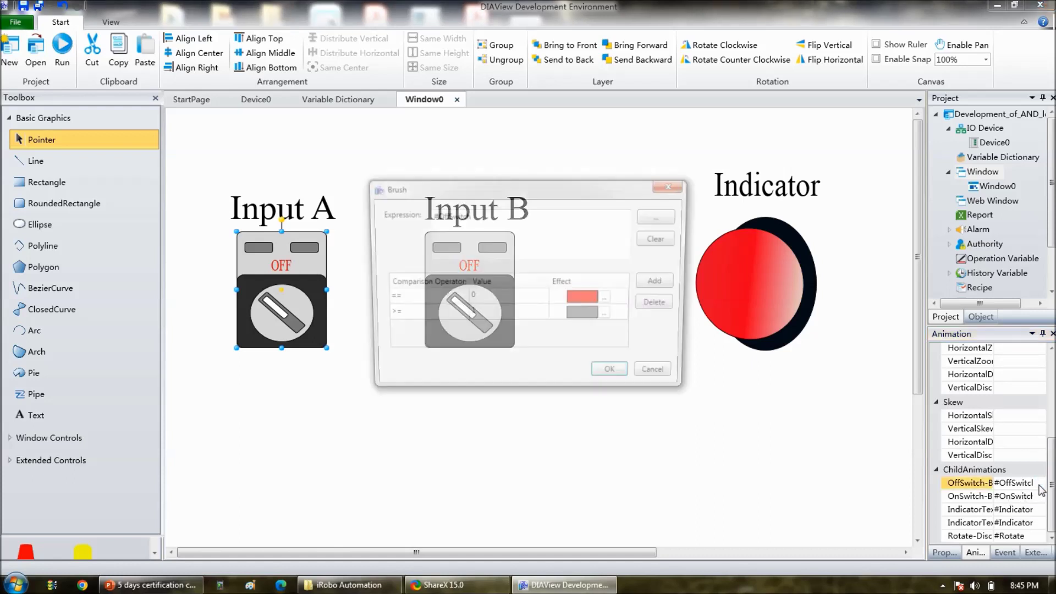
click(653, 219)
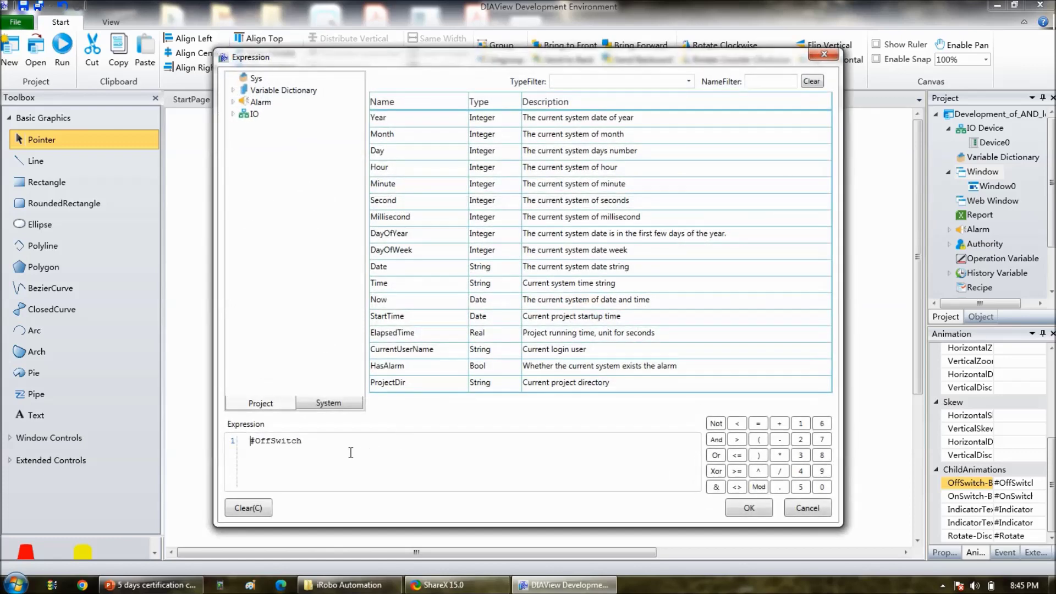
drag(320, 450, 209, 443)
click(246, 509)
click(264, 92)
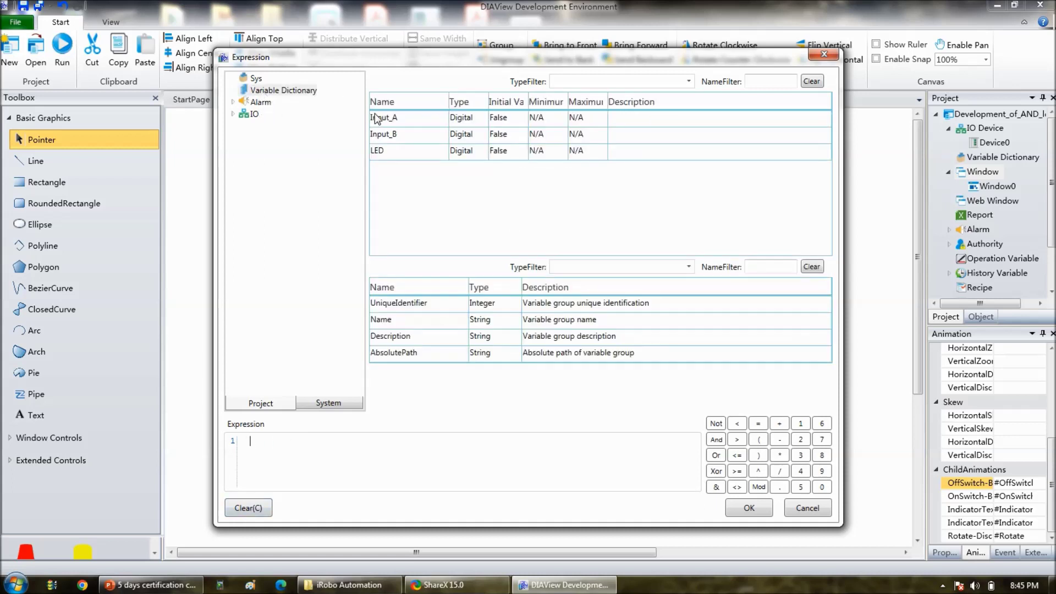
click(377, 121)
double_click(377, 121)
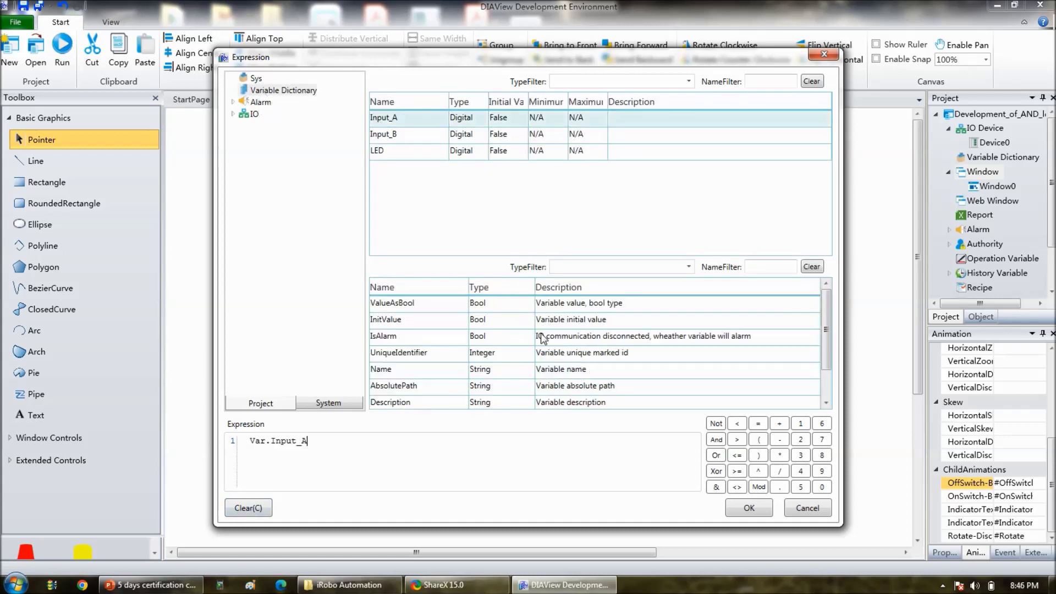
click(749, 507)
click(618, 379)
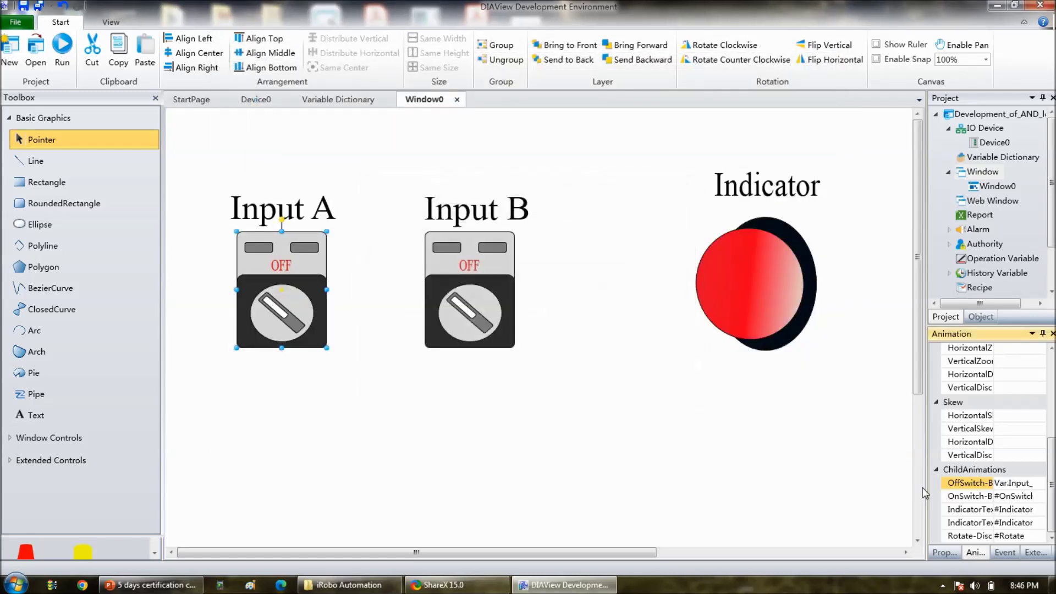
Step: Replace the #OnSwitch brush expression with Var.Input_A
click(1041, 497)
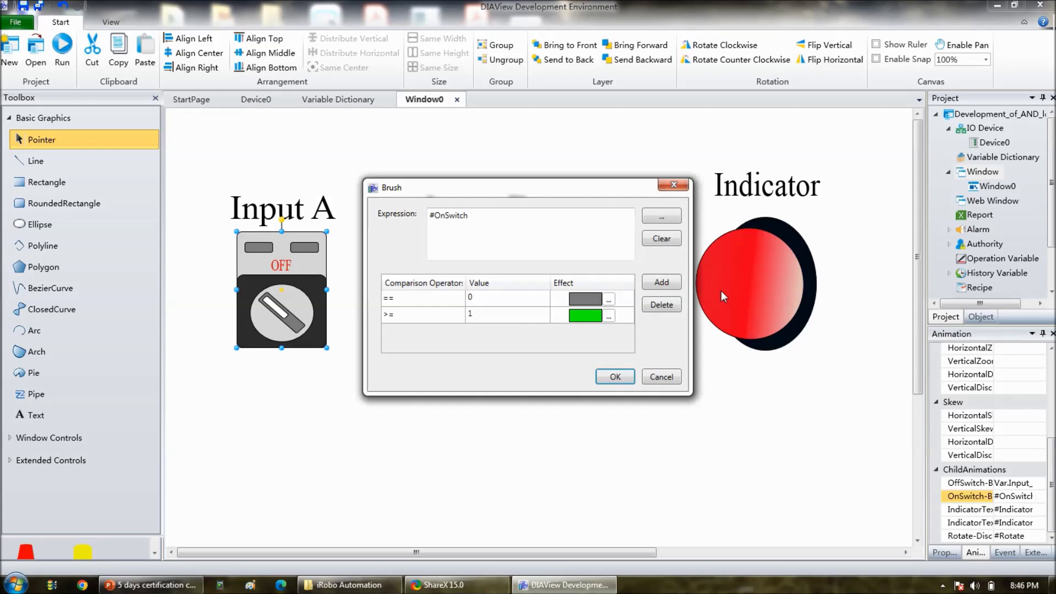
click(662, 215)
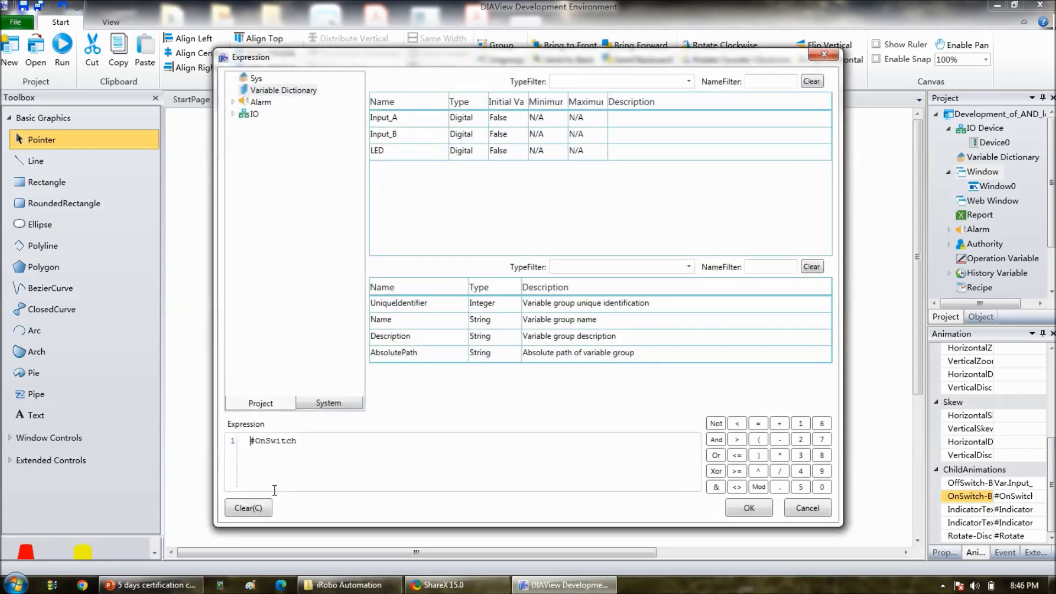
click(247, 507)
double_click(388, 122)
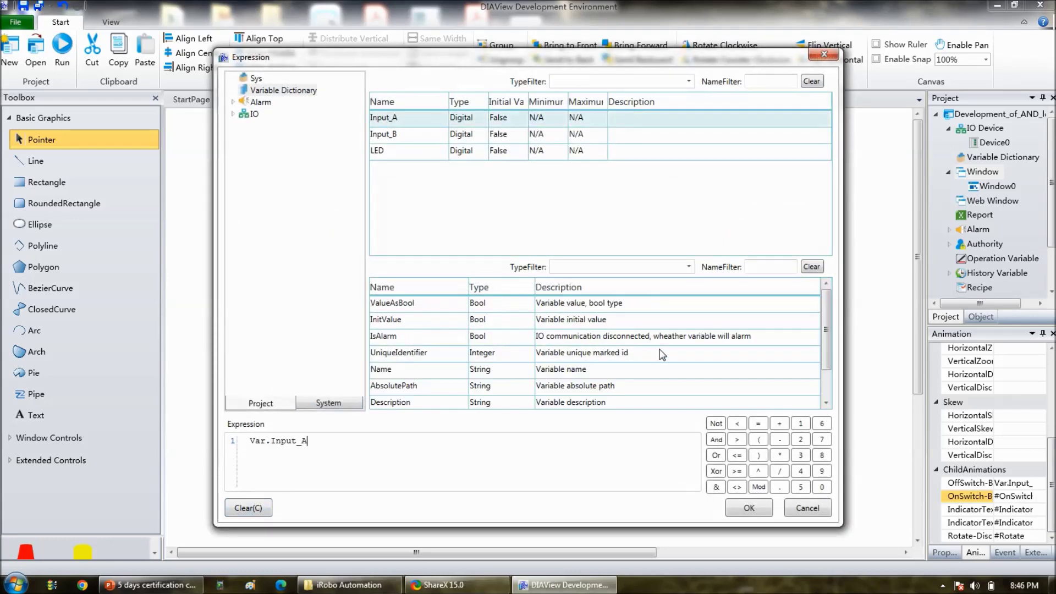
click(749, 508)
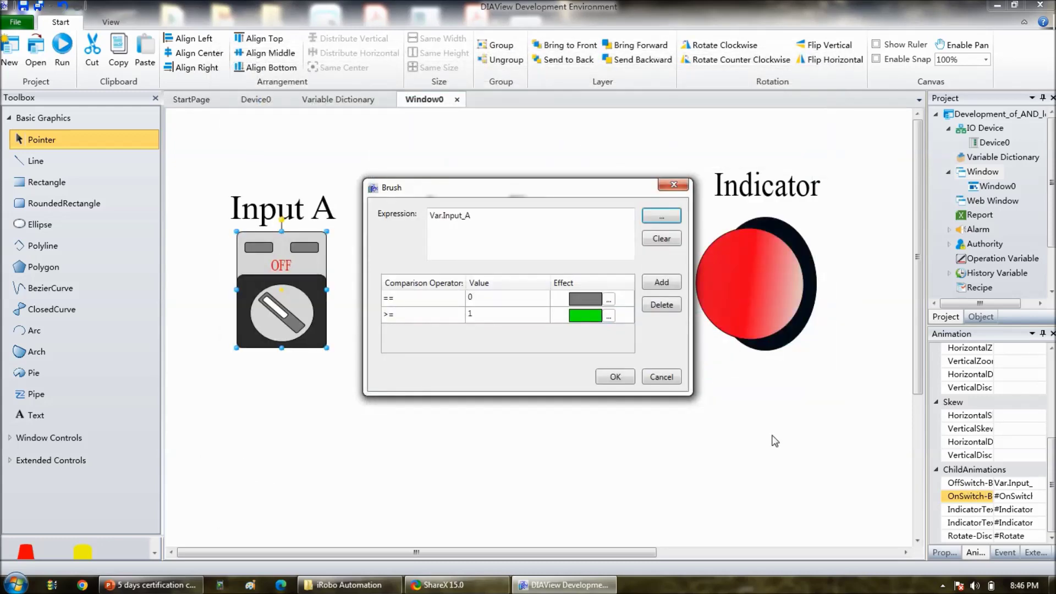
click(615, 377)
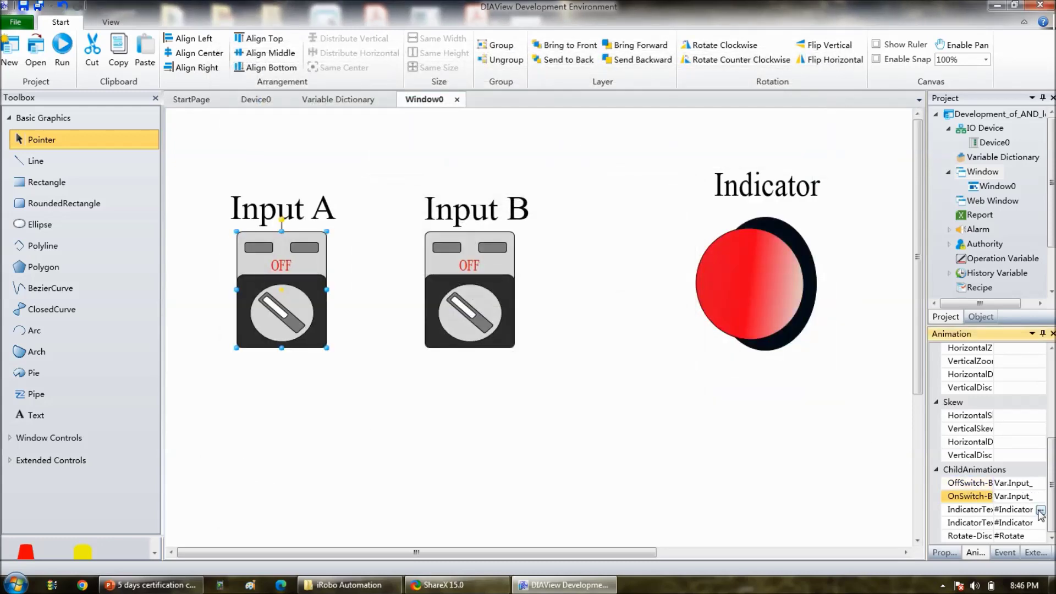
Step: Bind the IndicatorText colour animation to Var.Input_A instead of #IndicatorText
click(1034, 509)
click(1041, 509)
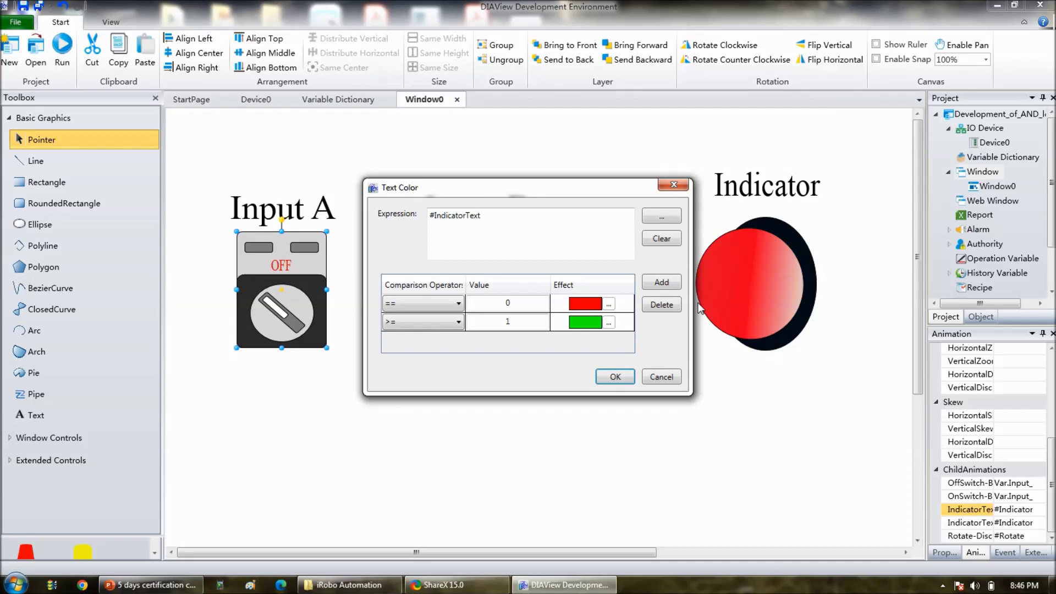
click(661, 215)
click(248, 507)
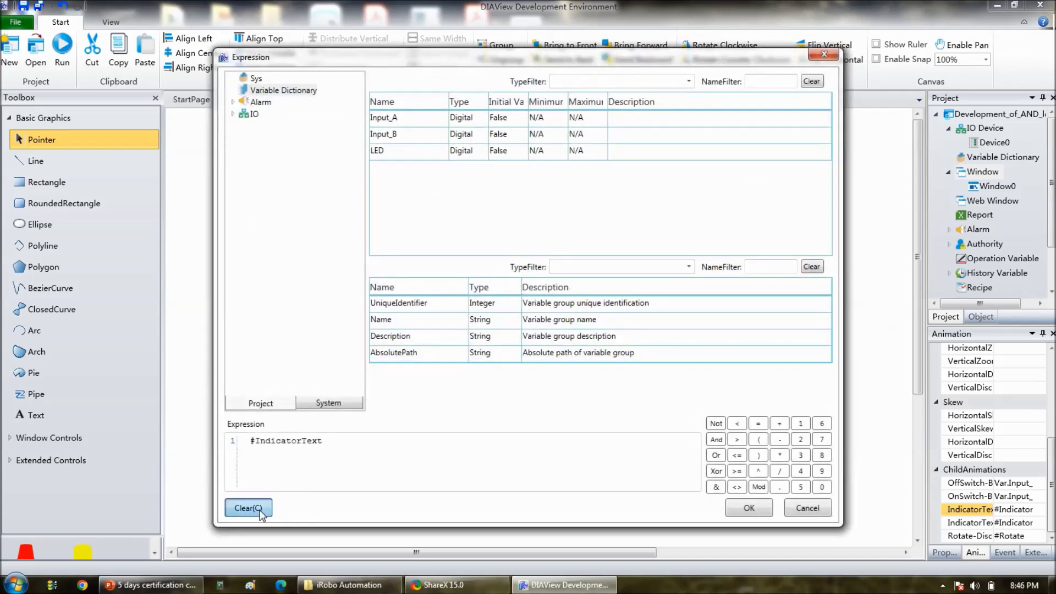
double_click(379, 122)
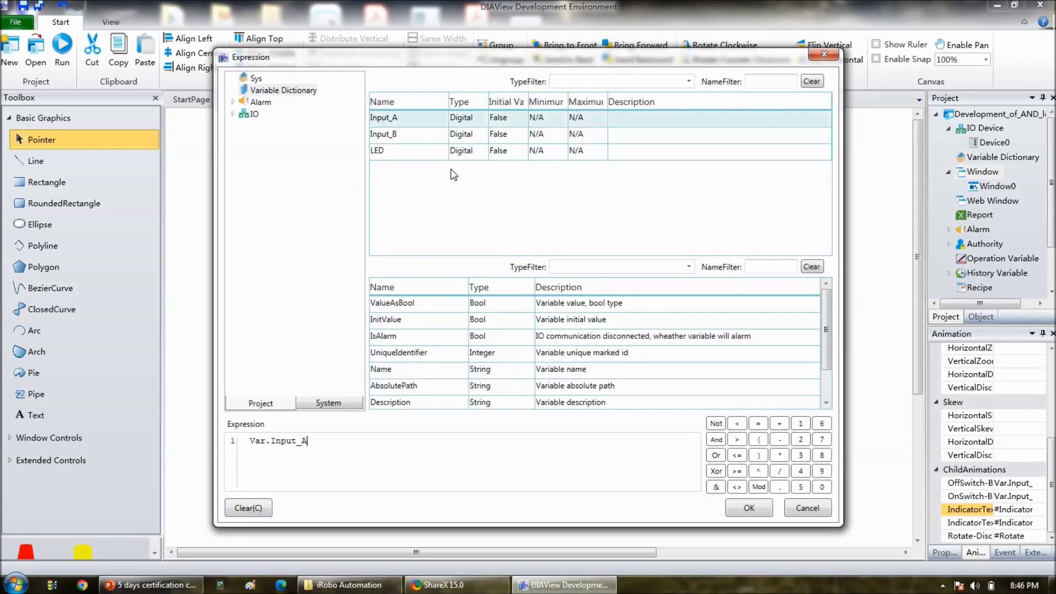
click(748, 507)
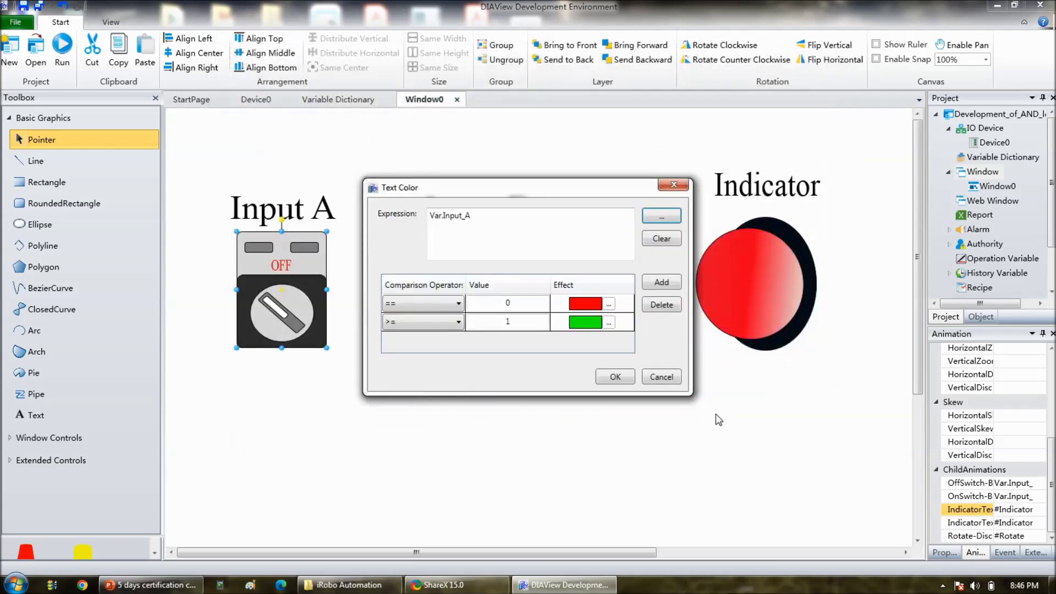
click(615, 376)
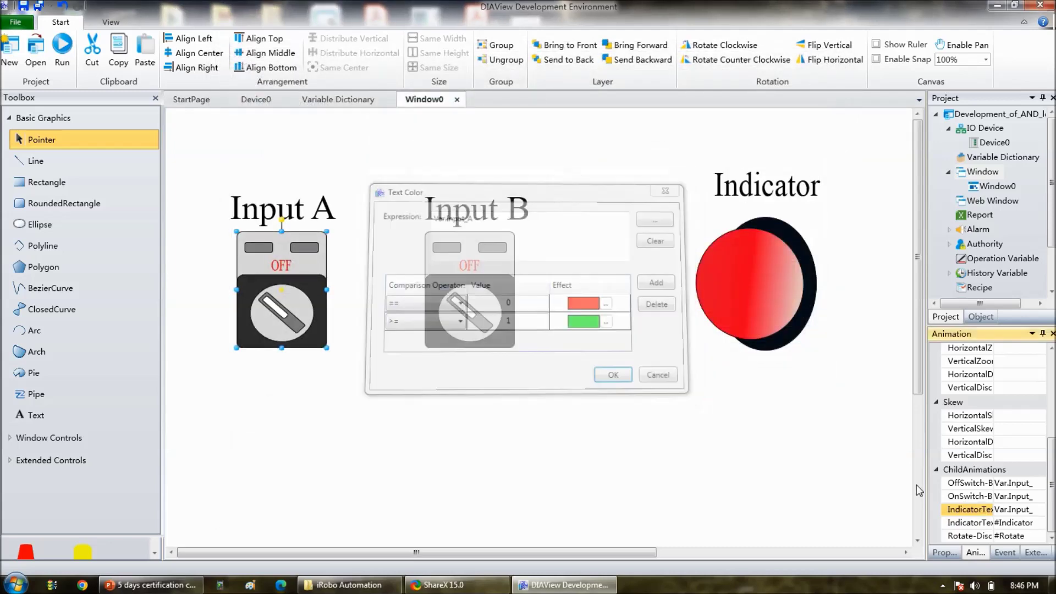
Step: Bind the ON/OFF text display animation to Var.Input_A
click(1041, 523)
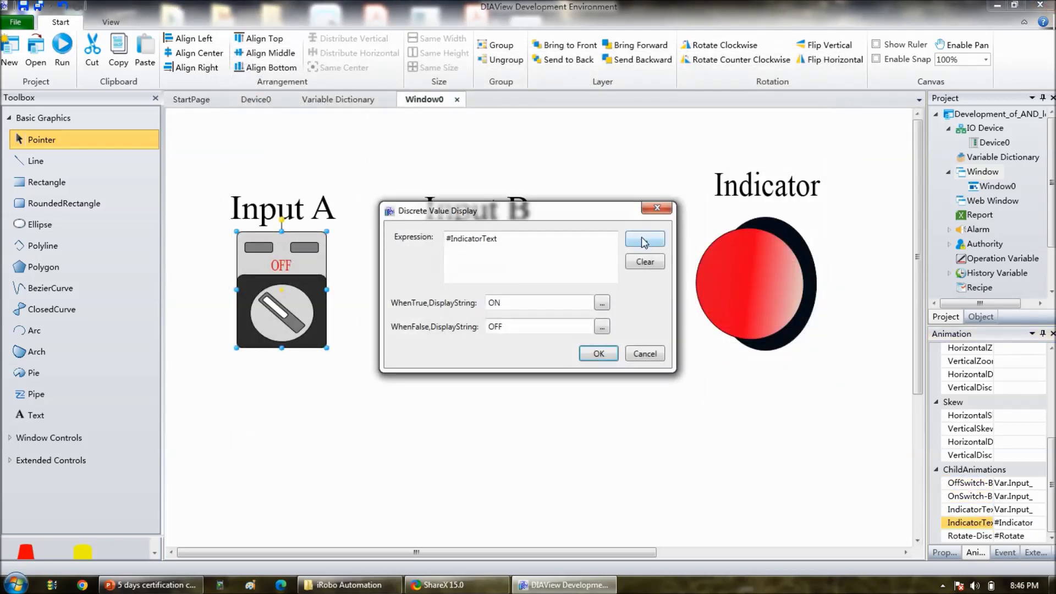
click(644, 240)
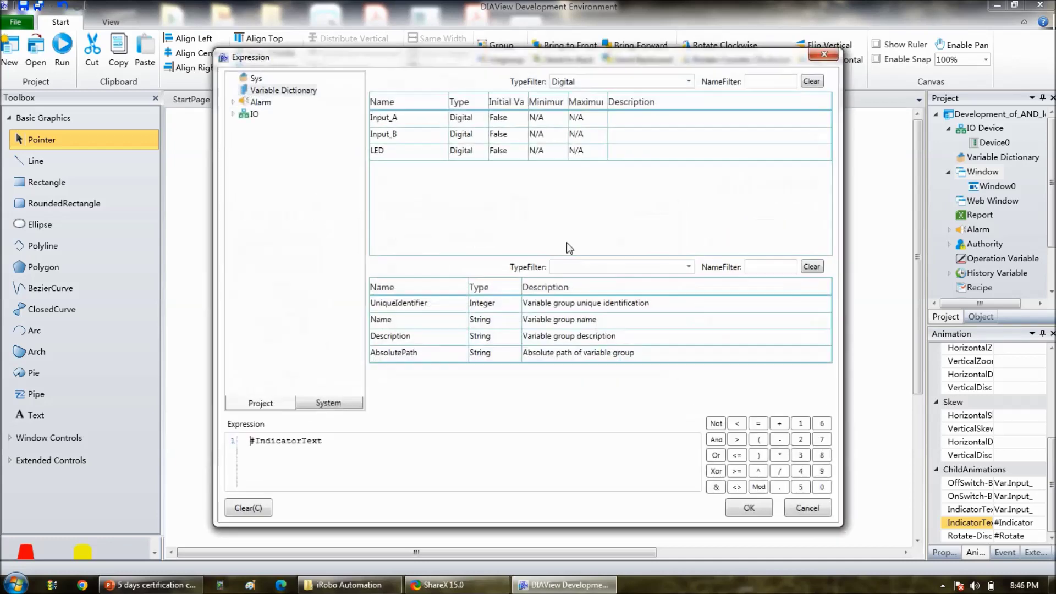
click(247, 508)
double_click(407, 119)
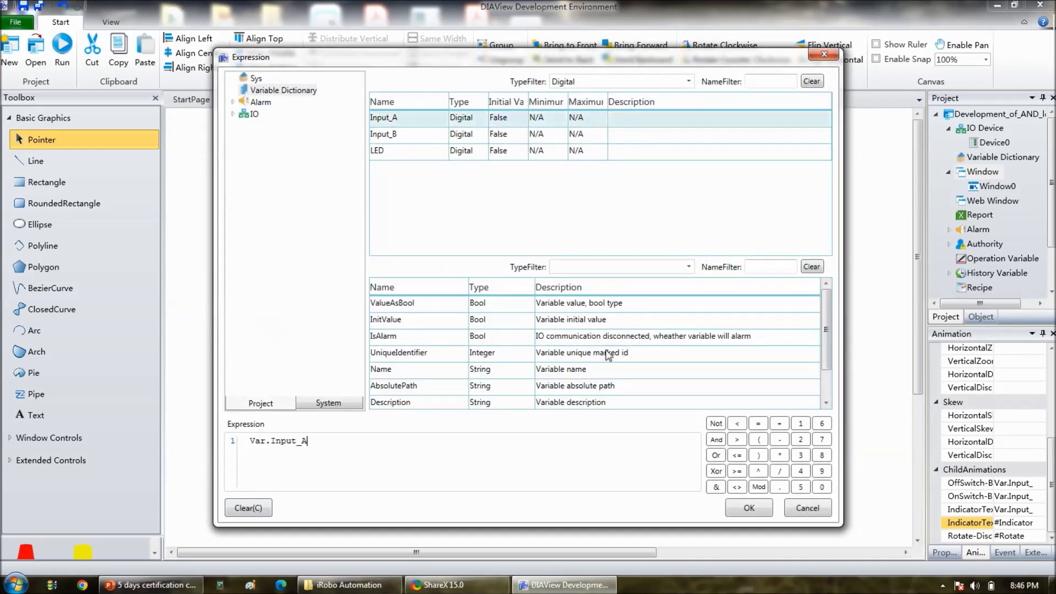
click(744, 501)
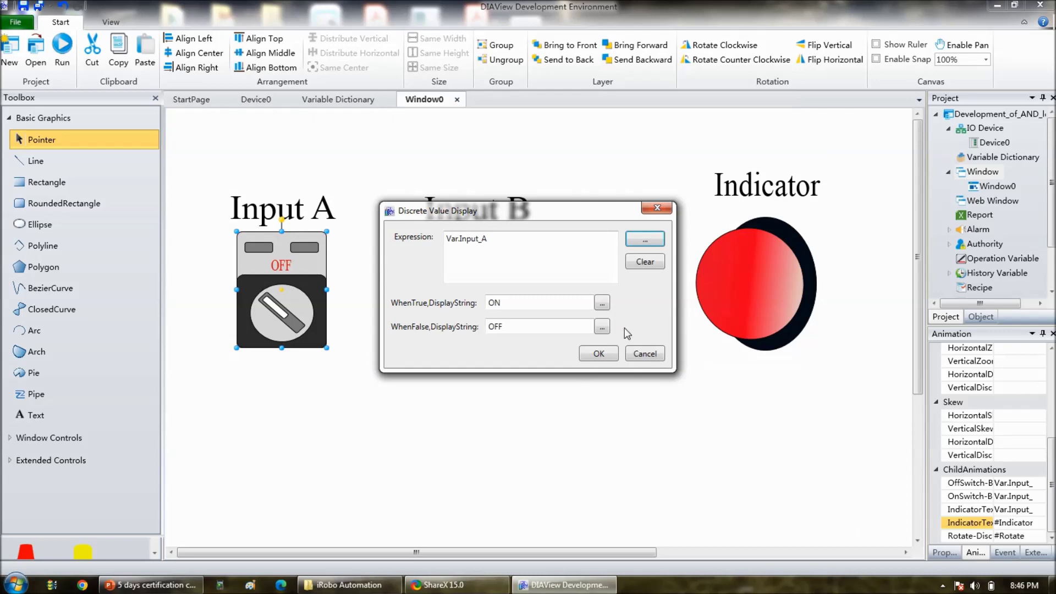
click(598, 354)
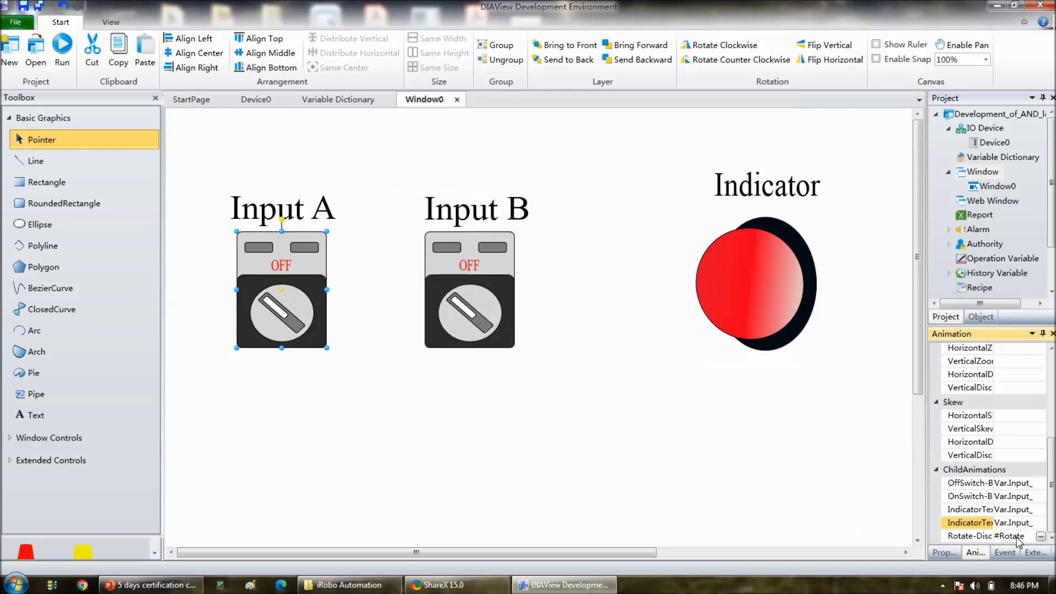
Step: Replace the knob's #Rotate expression with Var.Input_A
click(1040, 536)
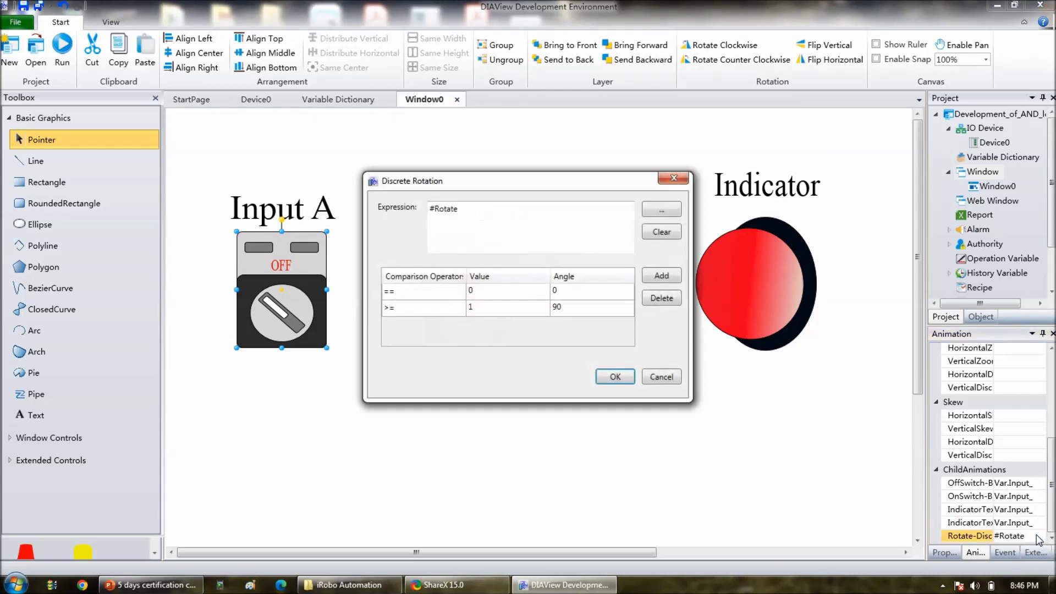
click(660, 209)
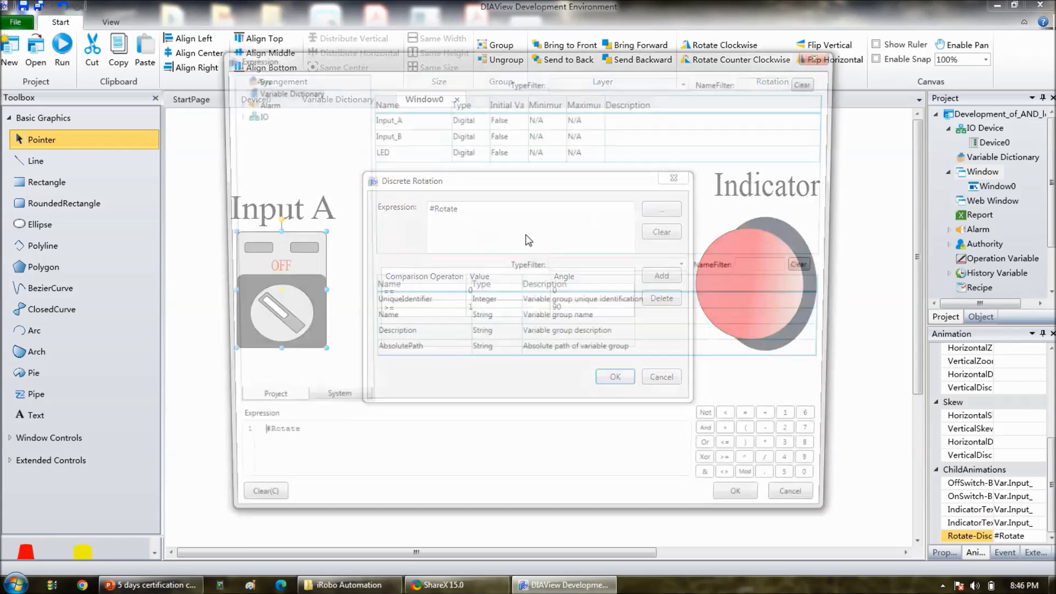
click(250, 508)
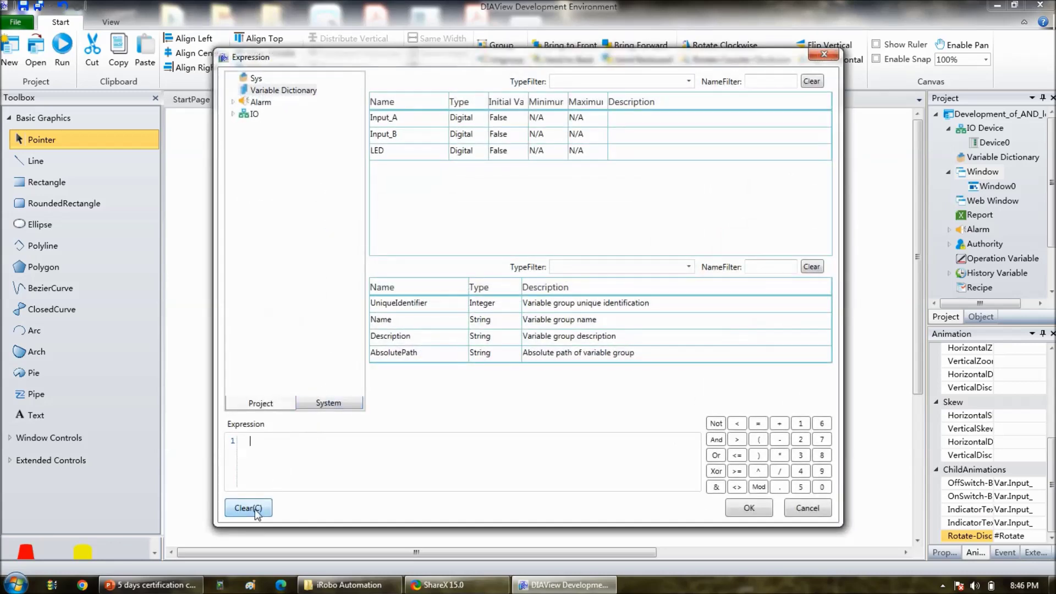
double_click(400, 120)
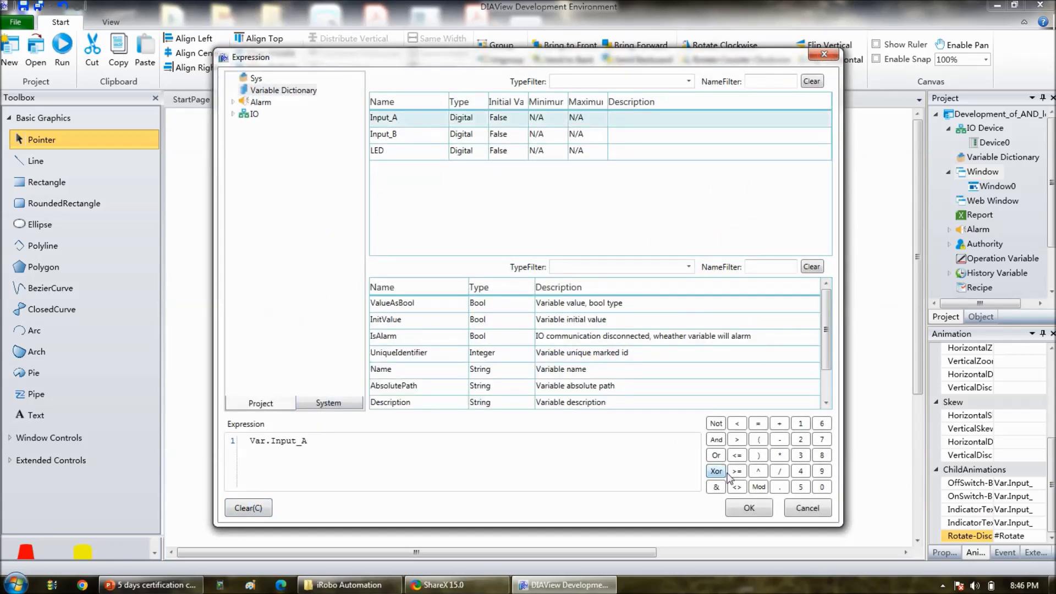
click(749, 508)
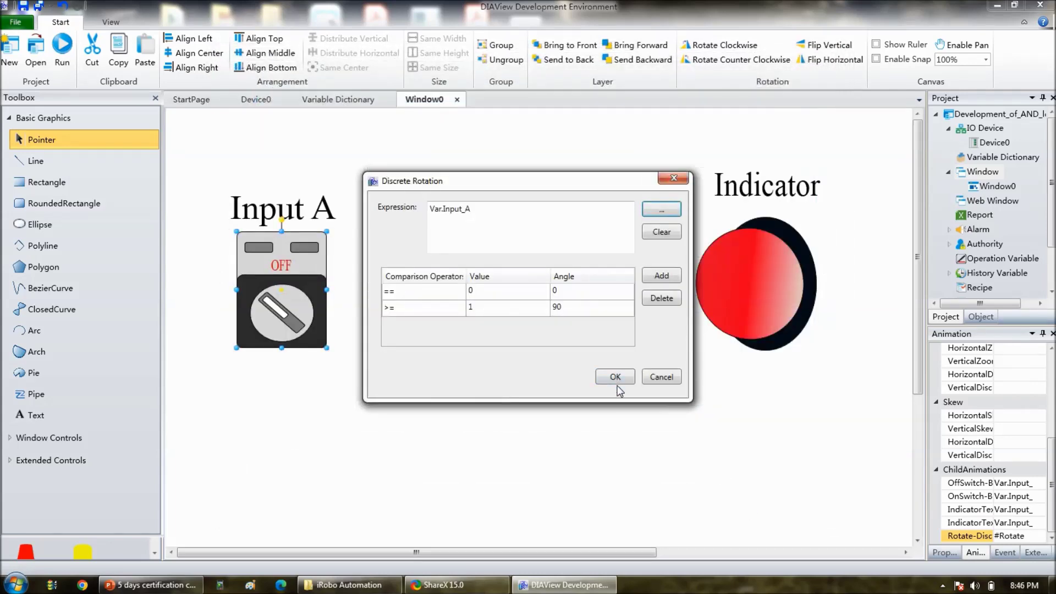
click(615, 377)
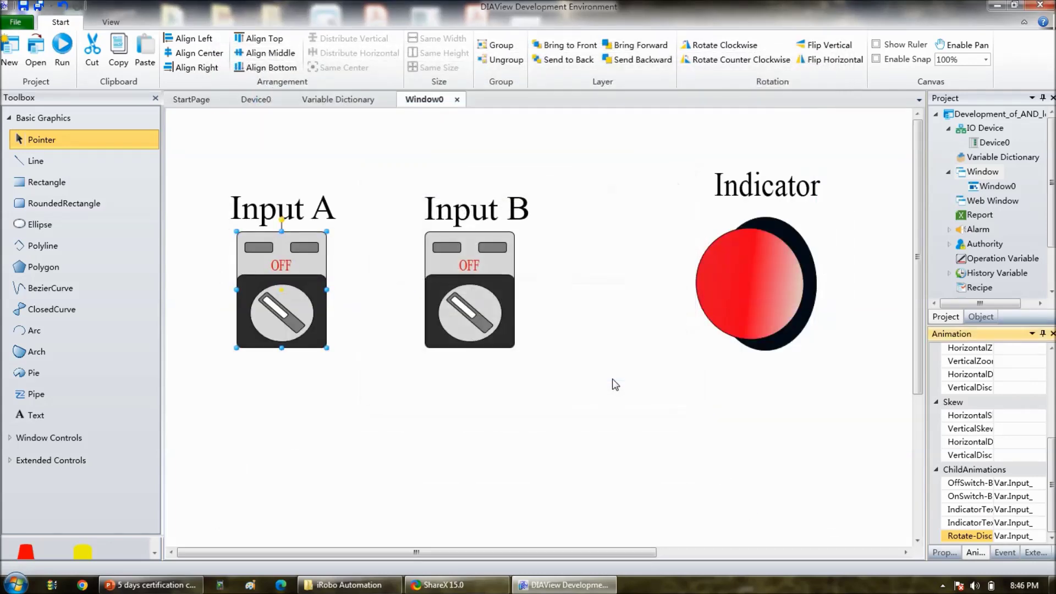
Step: Select the Input B switch and bind its OffSwitch brush expression to Var.Input_B
click(590, 403)
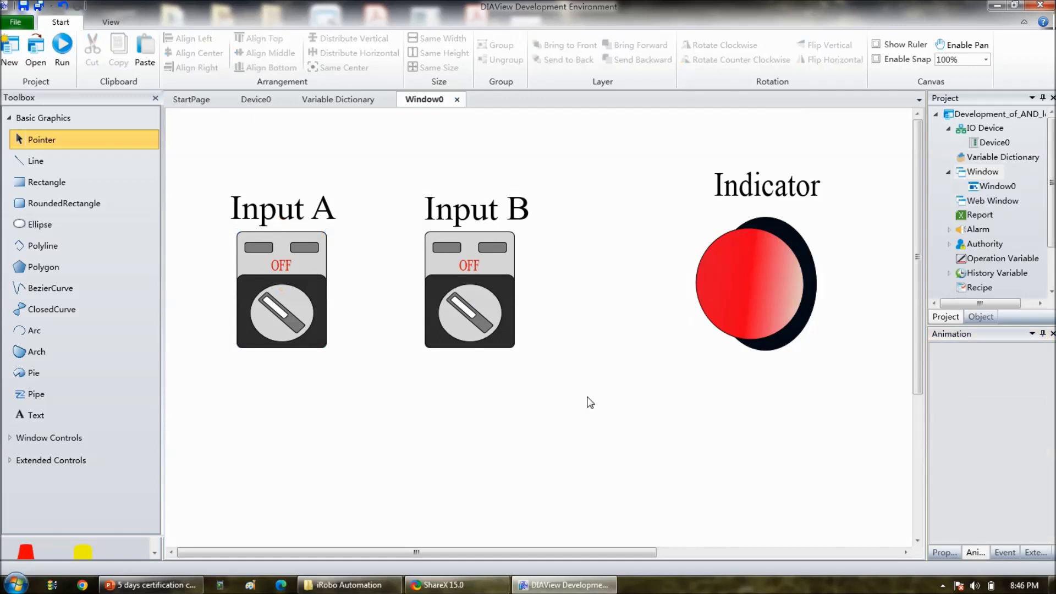
click(483, 306)
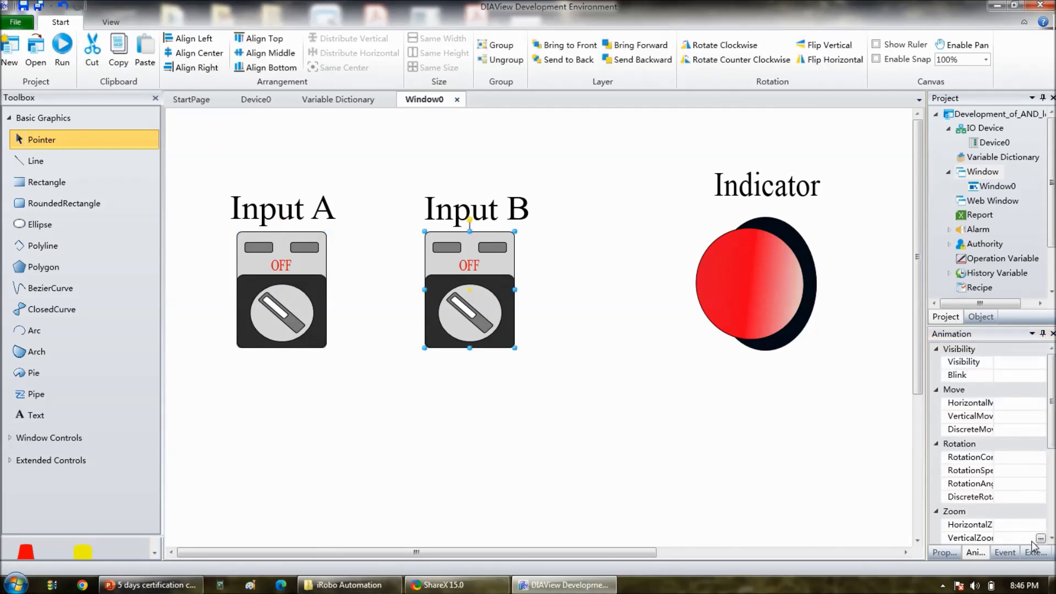
scroll(1036, 514, down, 5)
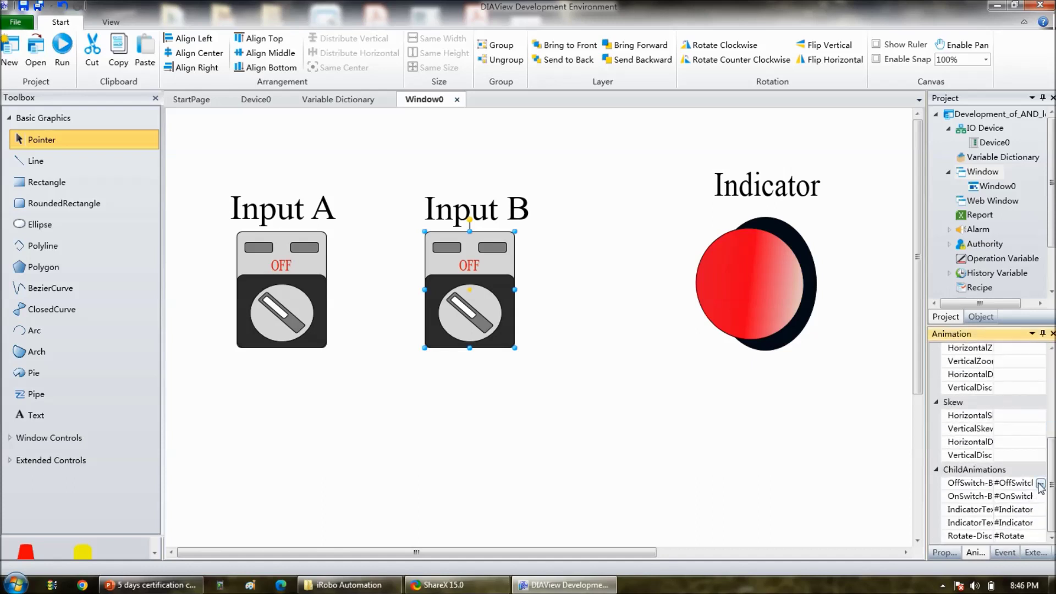
click(1040, 484)
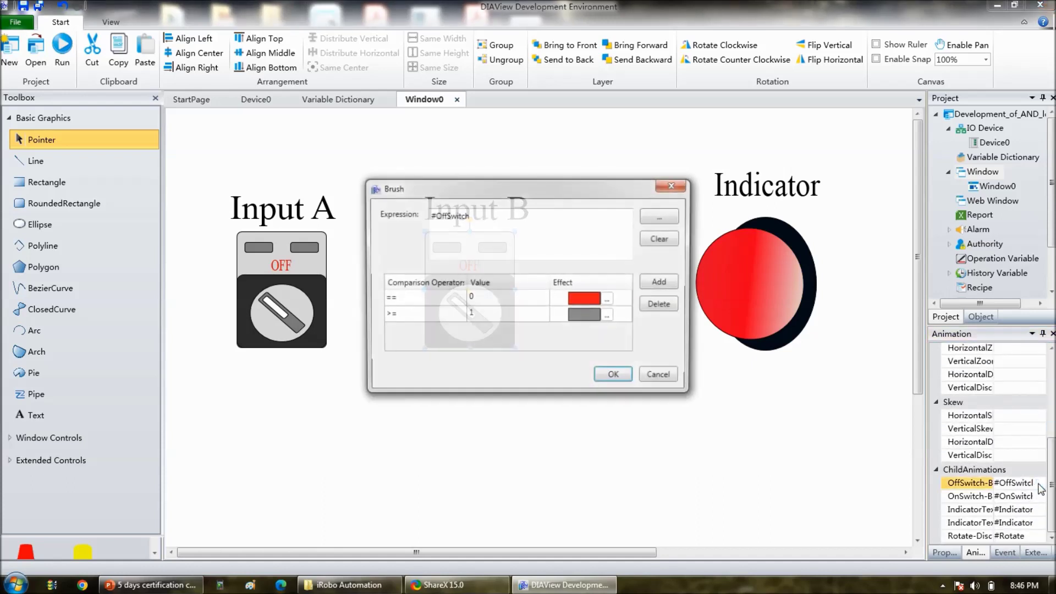
click(644, 217)
click(248, 507)
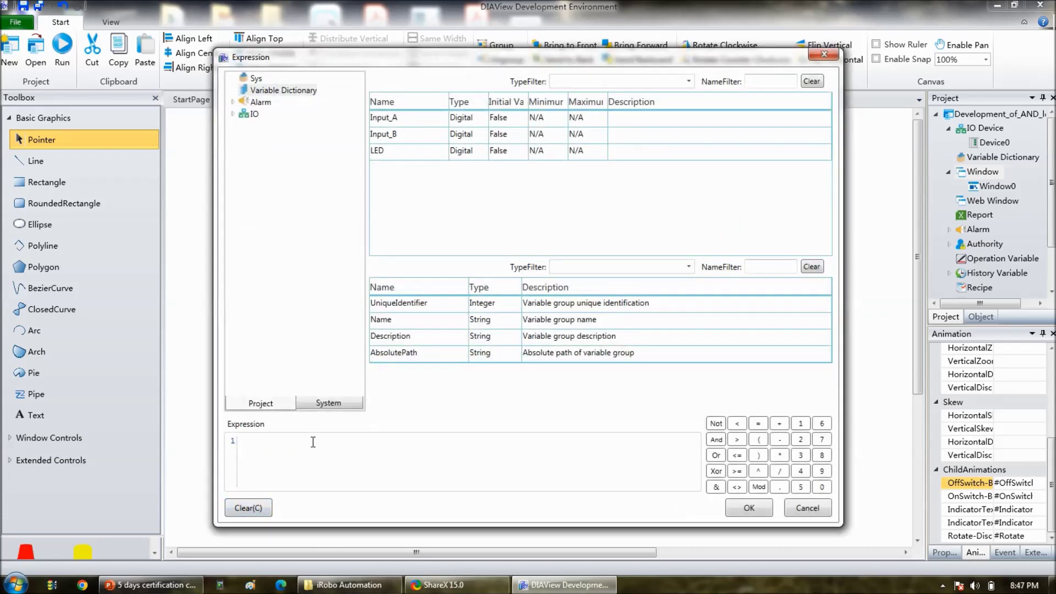
double_click(404, 135)
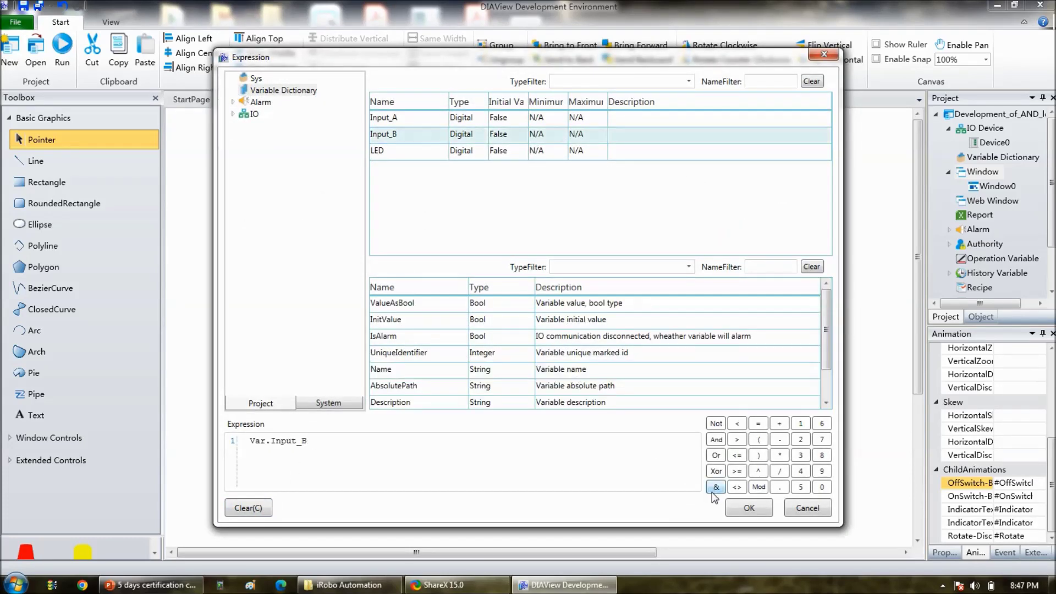
click(732, 508)
click(613, 377)
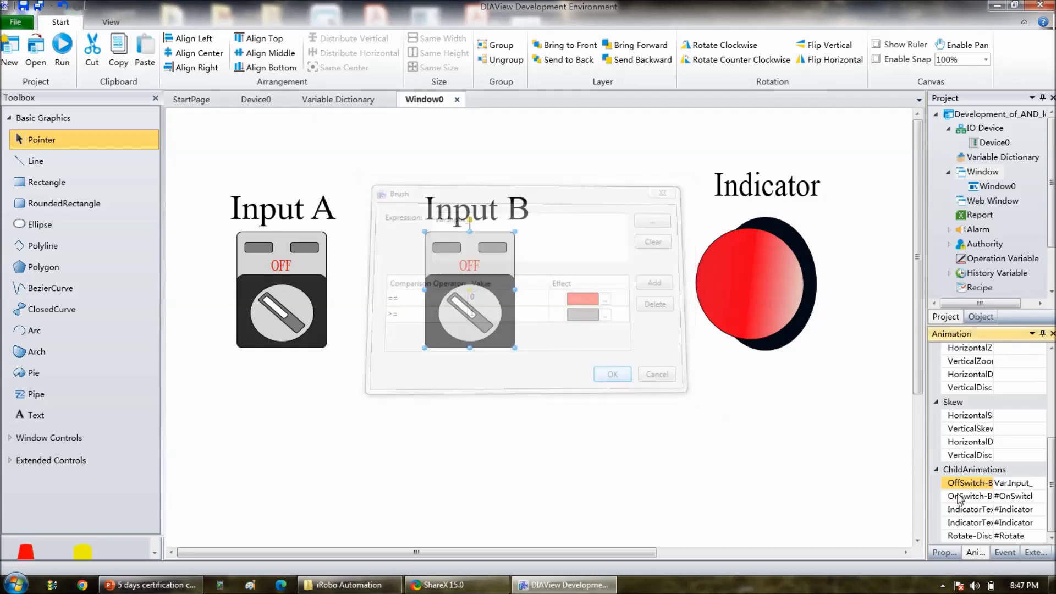
Step: Replace the #OnSwitch brush expression with Var.Input_B
click(1040, 497)
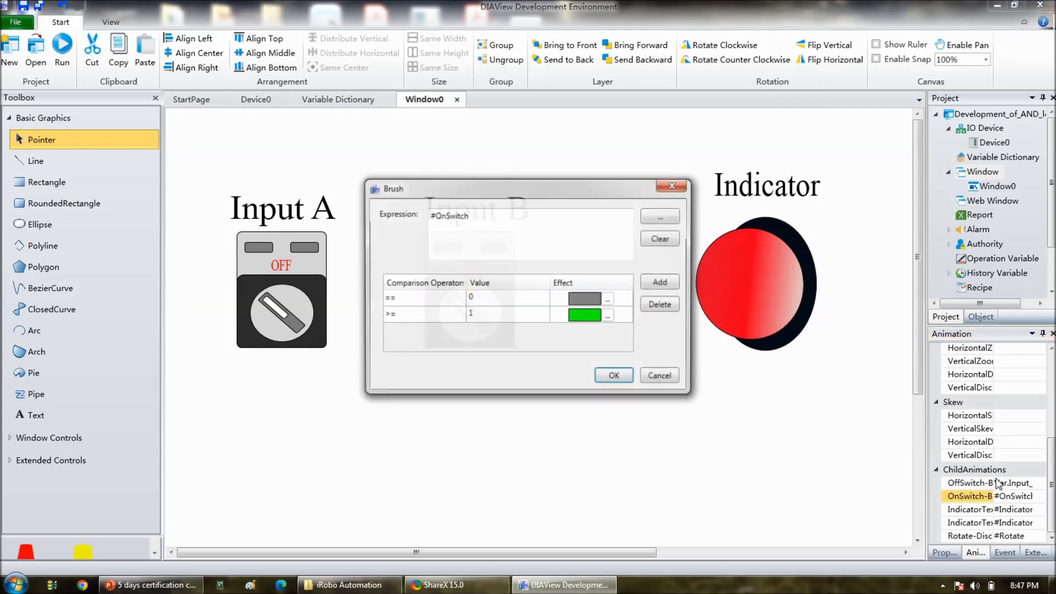
click(654, 219)
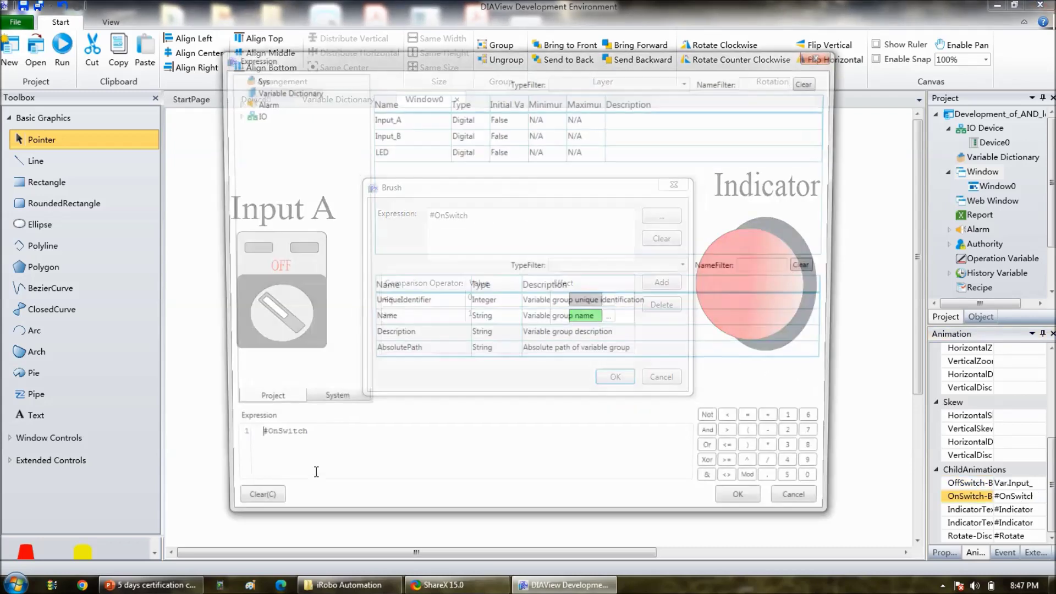
click(257, 513)
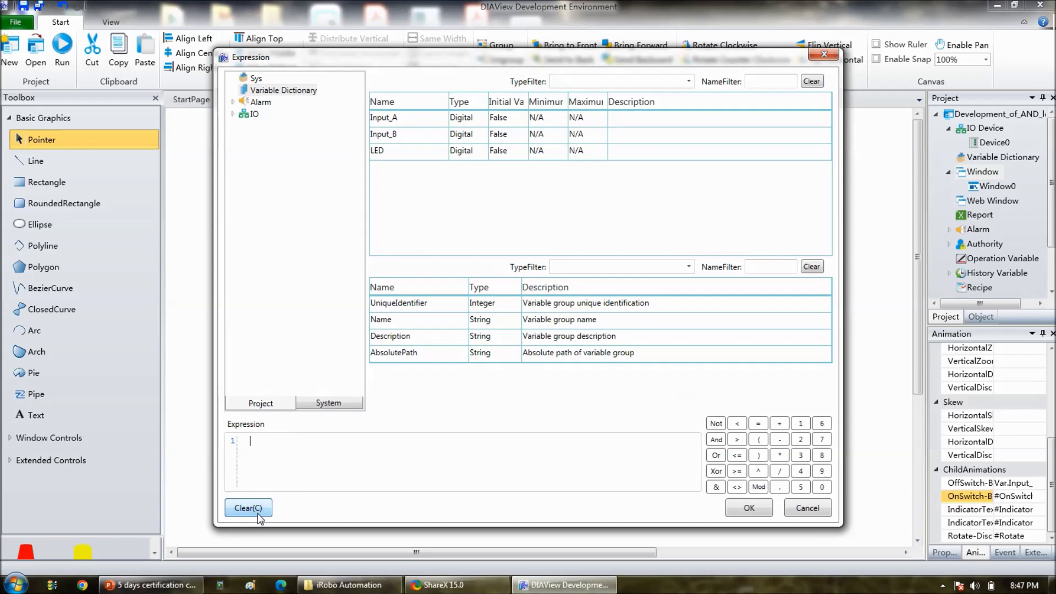
double_click(396, 133)
click(749, 508)
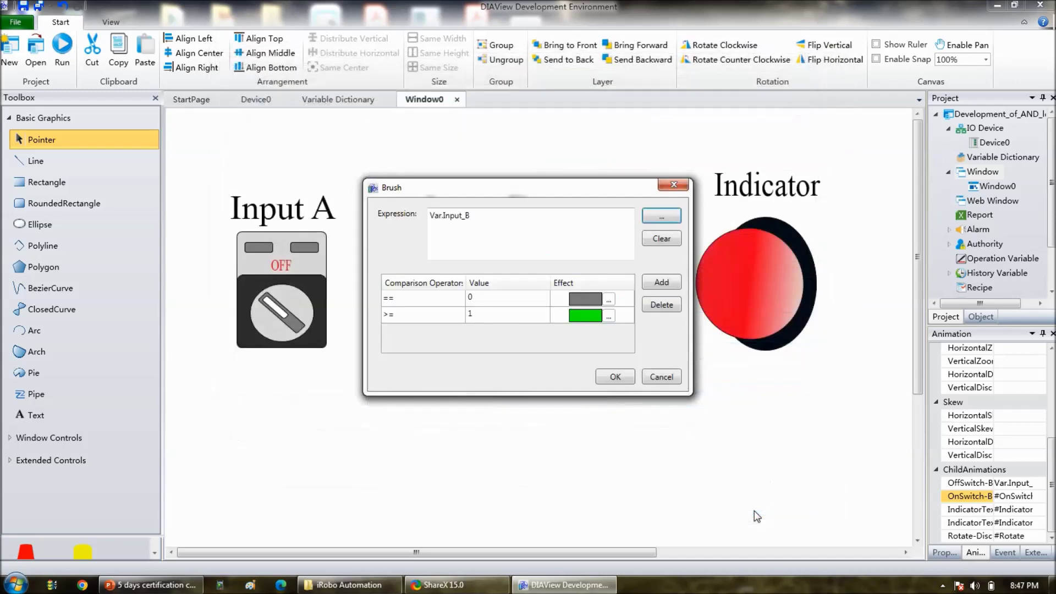
click(615, 377)
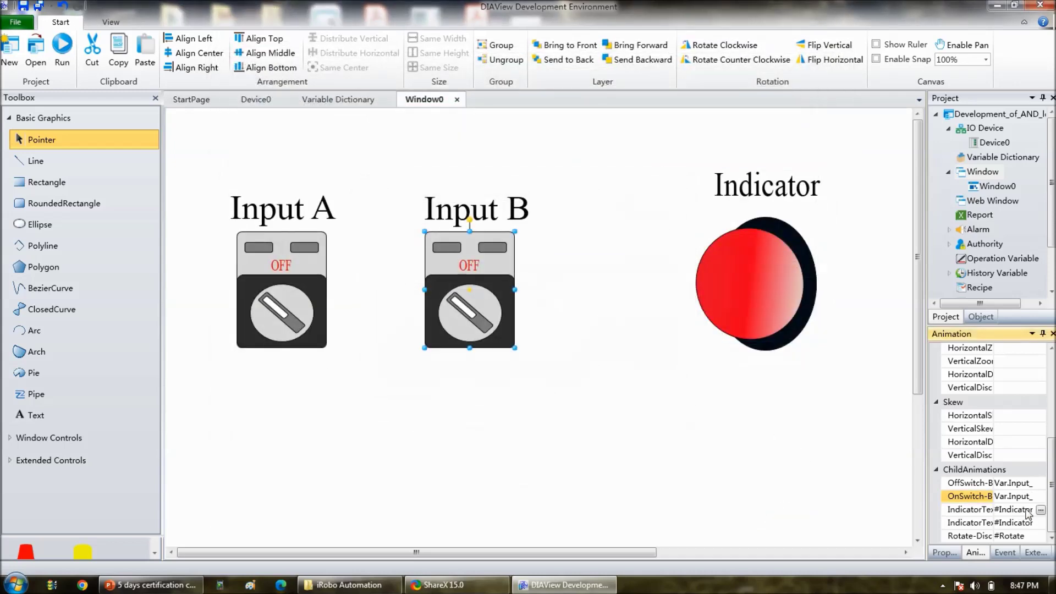
Step: Bind Input B's IndicatorText colour animation to Var.Input_B
click(1039, 511)
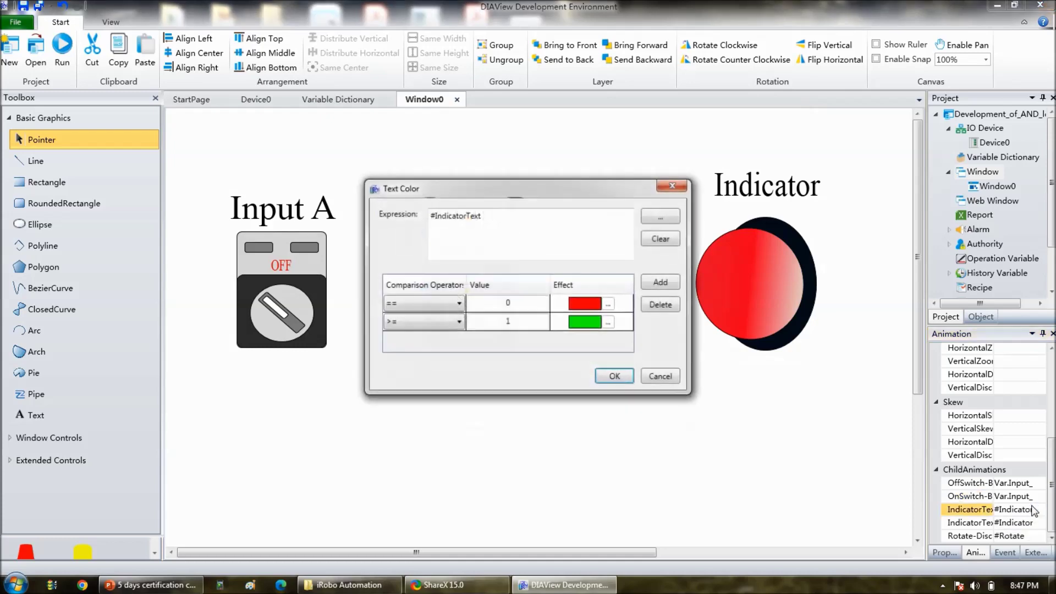
click(661, 217)
click(248, 509)
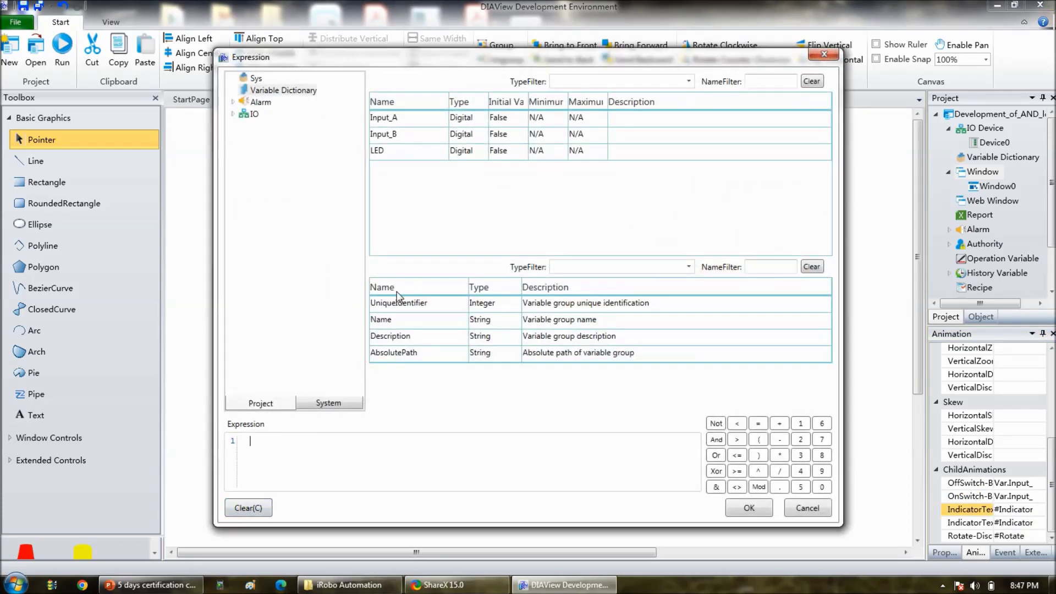
double_click(389, 135)
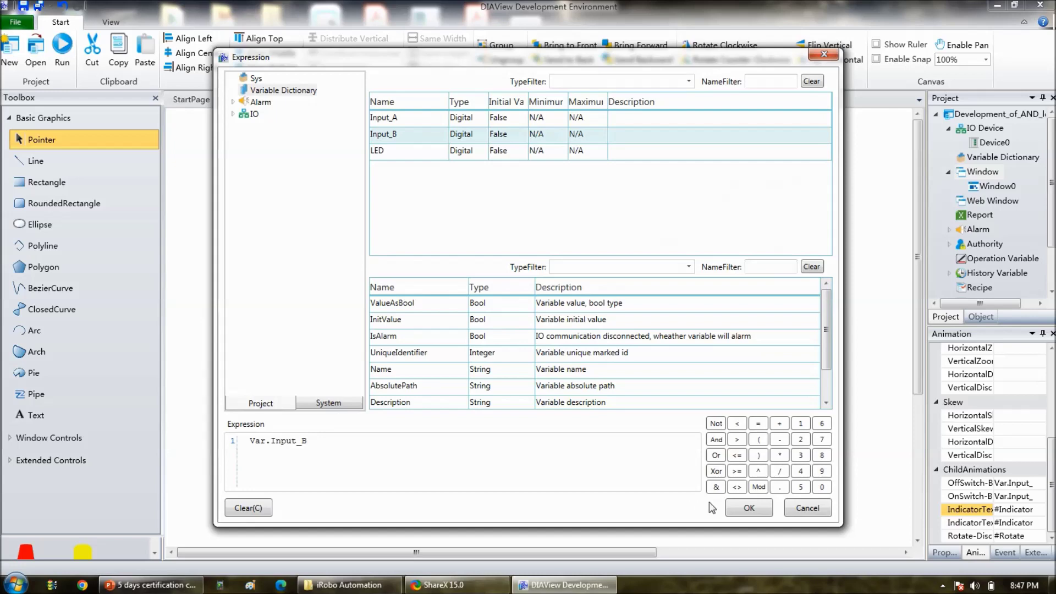
click(749, 508)
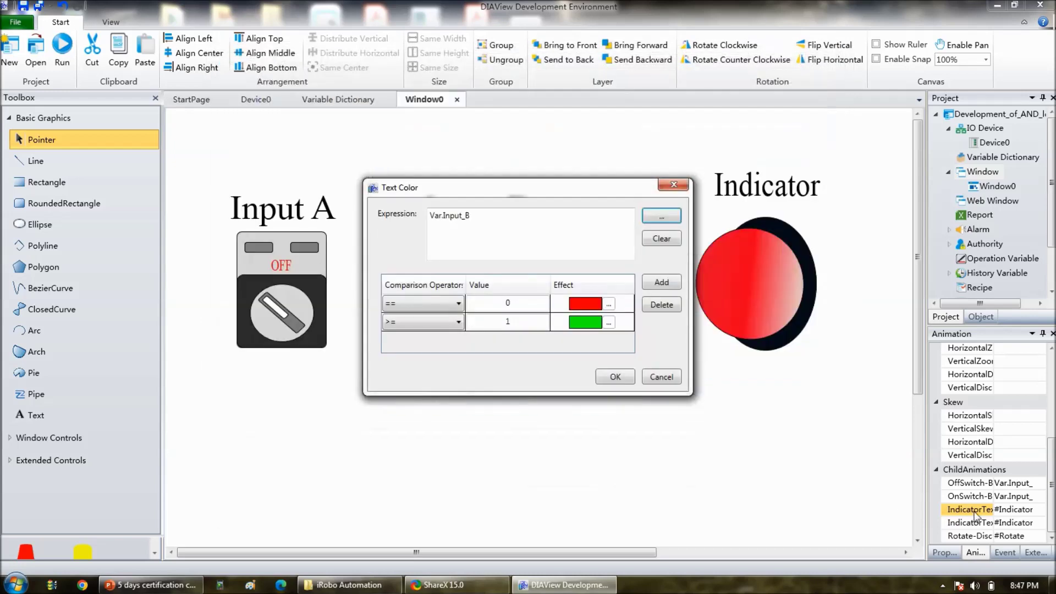
click(615, 379)
Step: Bind Input B's ON/OFF text display animation to Var.Input_B
click(1042, 524)
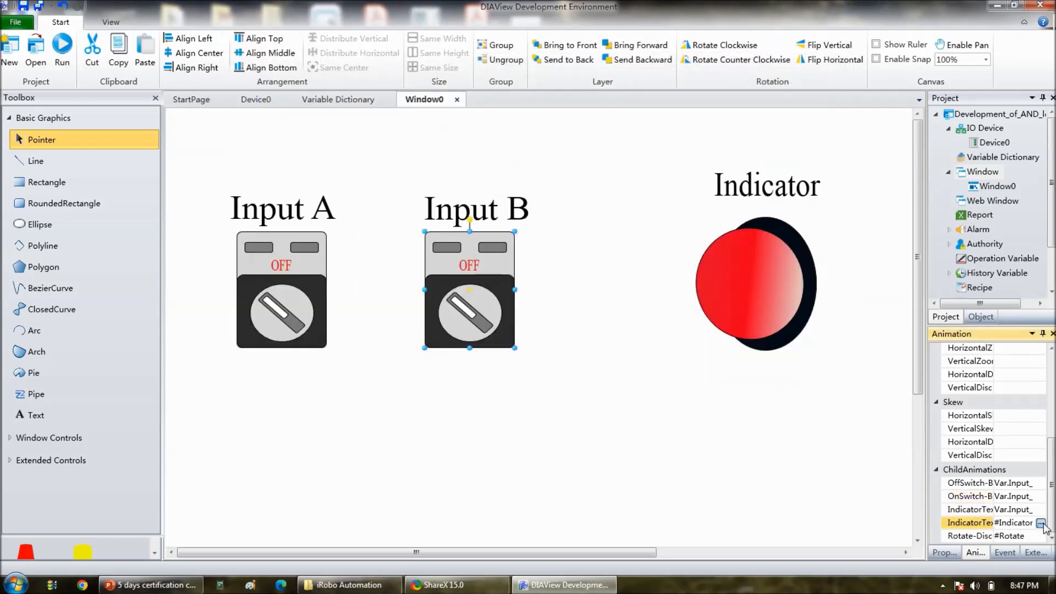
click(1041, 524)
click(644, 239)
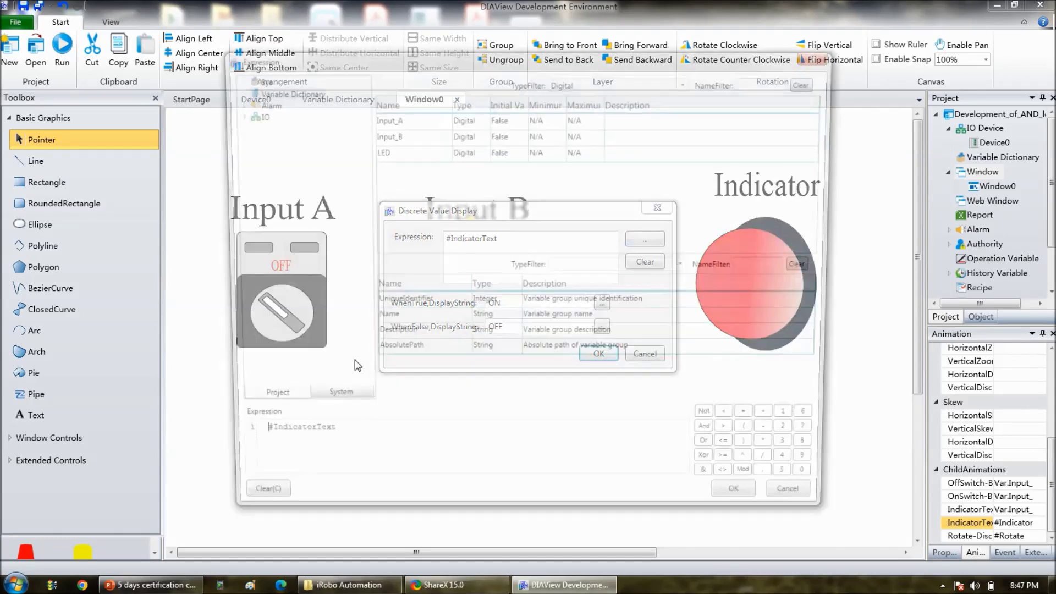
click(247, 510)
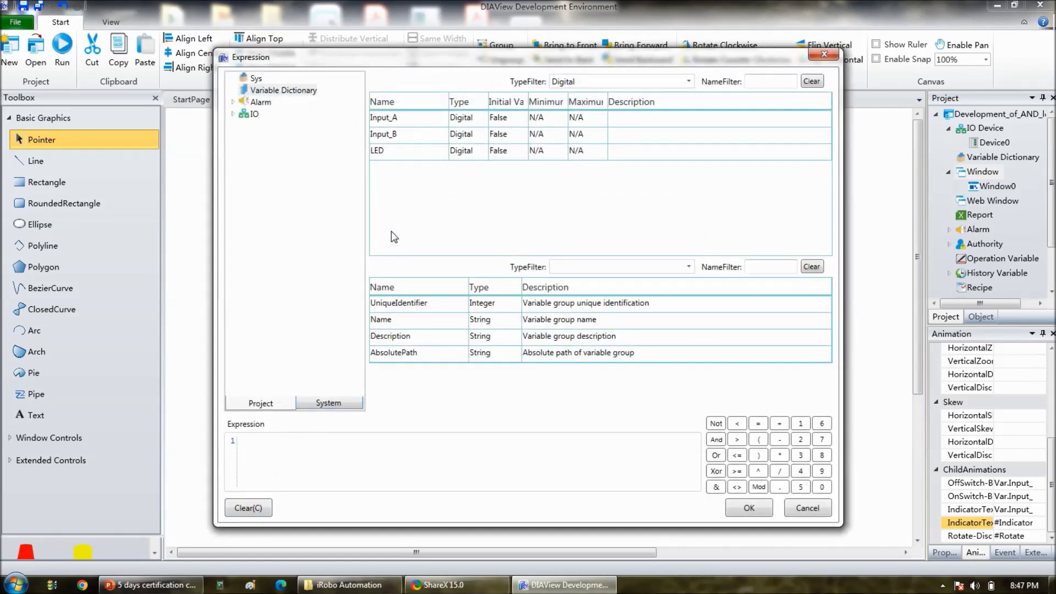
double_click(403, 135)
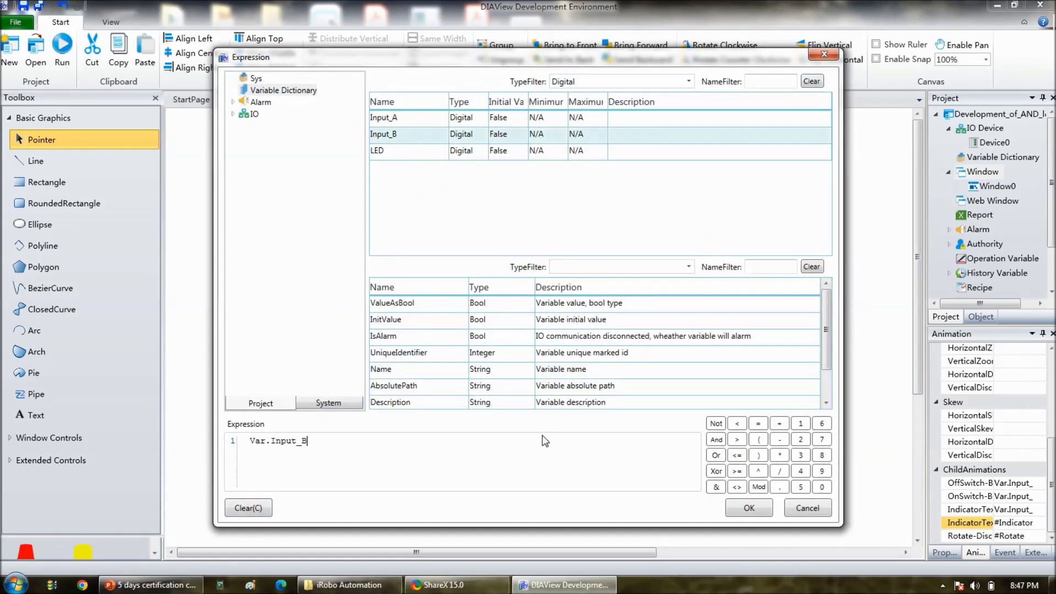
click(747, 508)
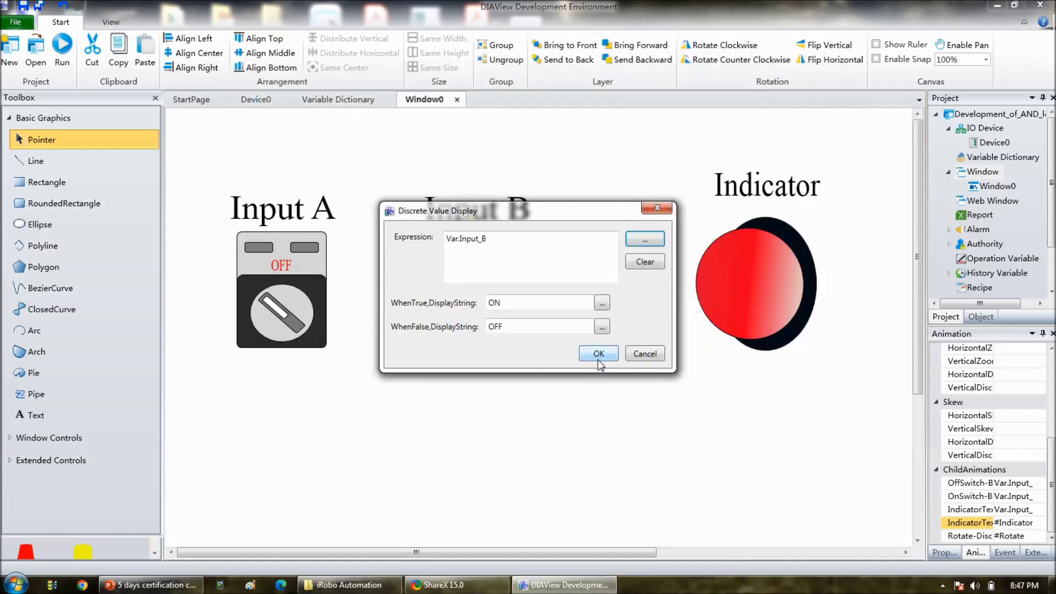
click(598, 353)
Step: Replace Input B's #Rotate knob expression with Var.Input_B
click(1041, 538)
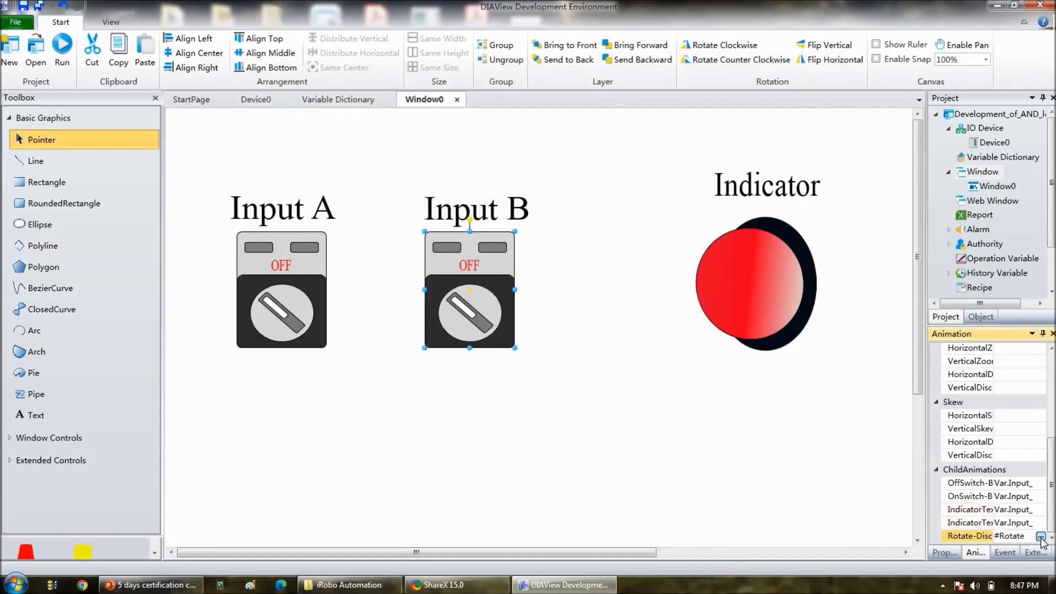
click(1040, 537)
click(662, 209)
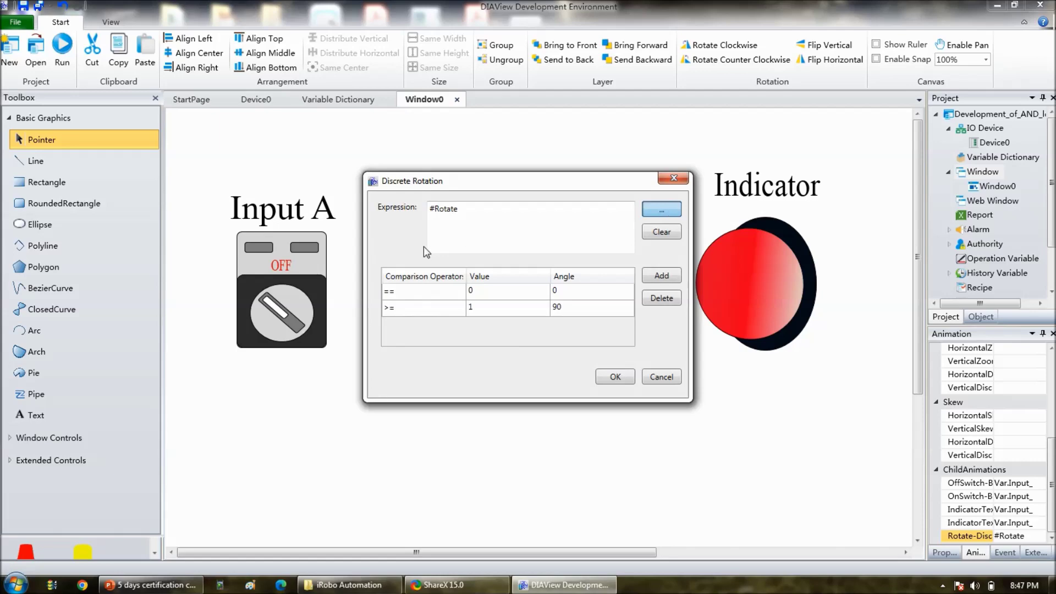
click(249, 514)
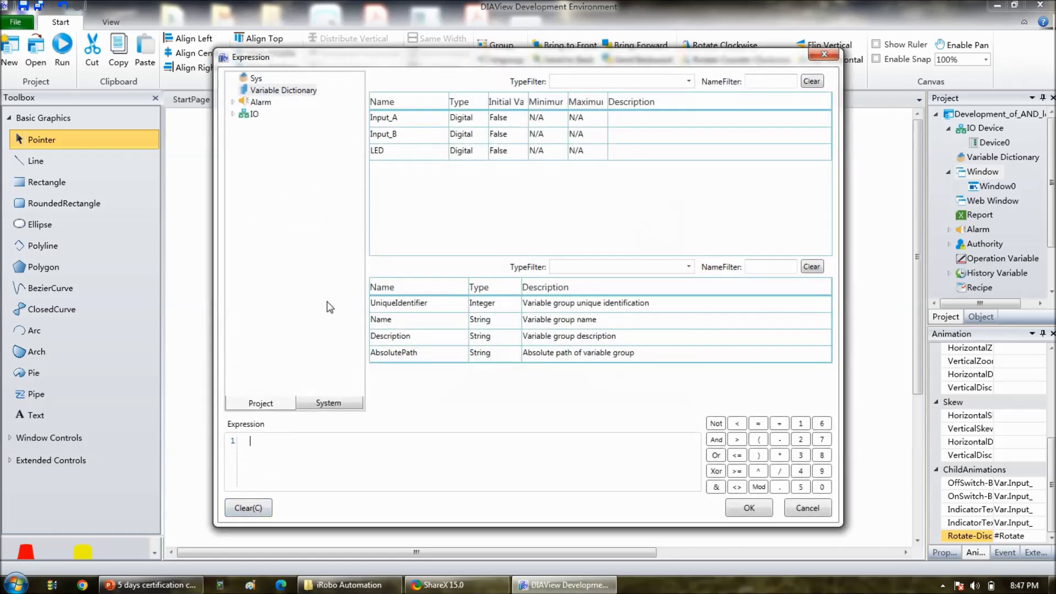
double_click(398, 137)
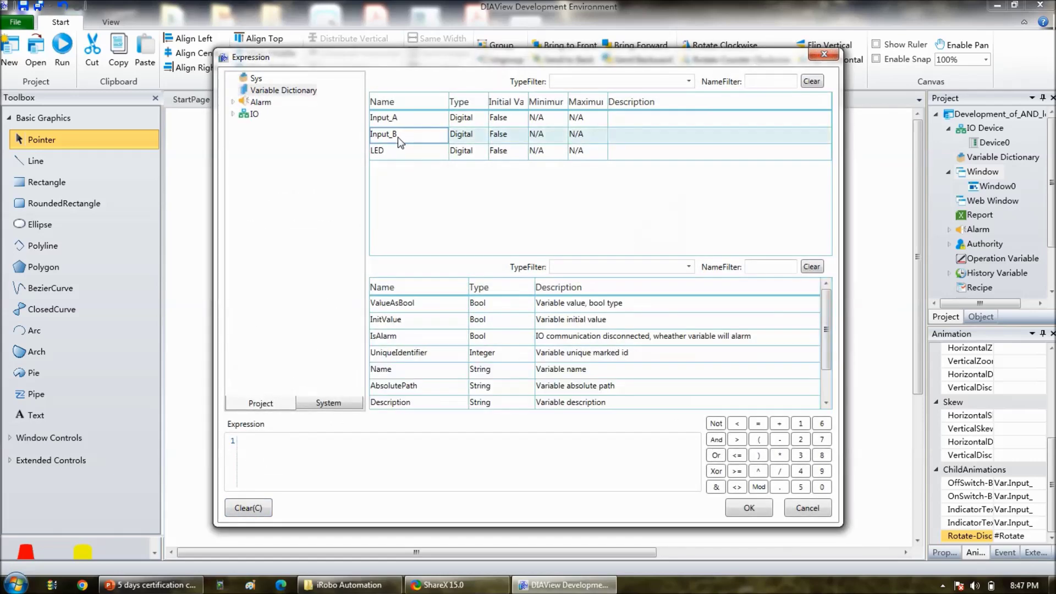
click(749, 508)
click(616, 377)
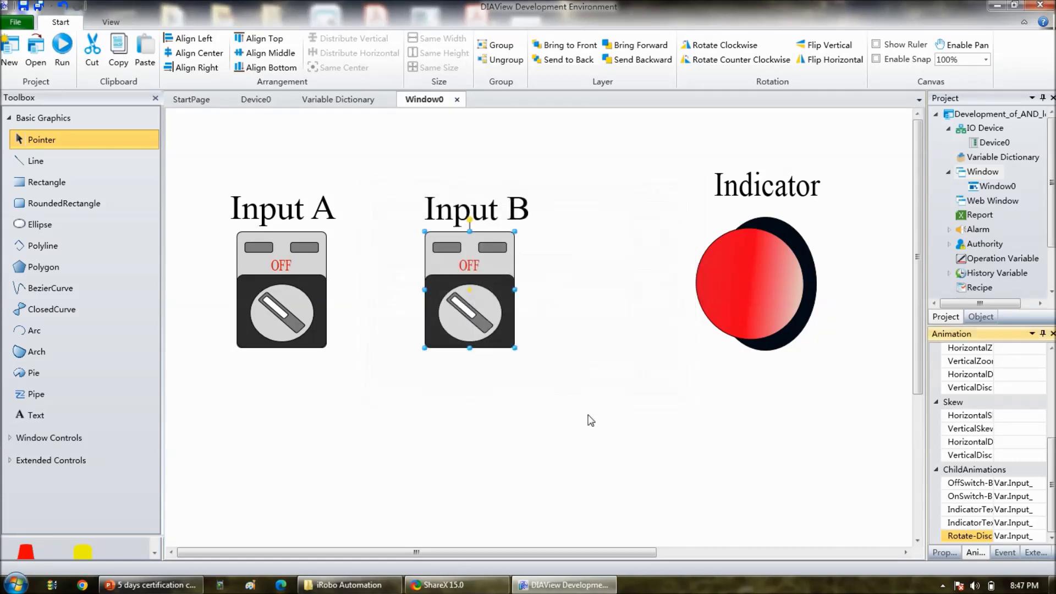
Step: Bind the Indicator lamp's LightColor brush to Var.LED, red at 0 and green at 1
click(759, 296)
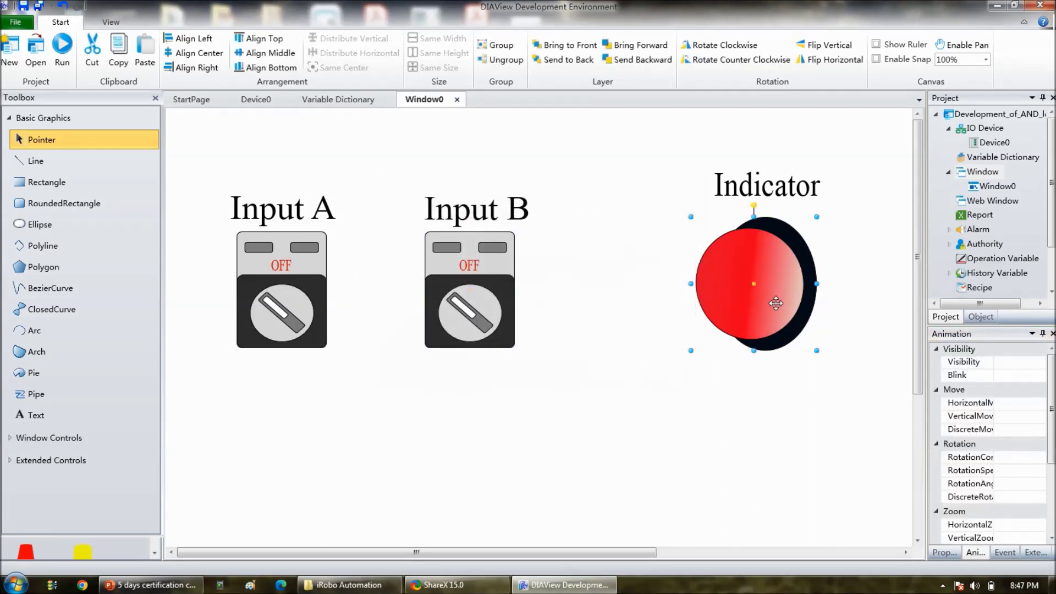
drag(1050, 458, 1042, 561)
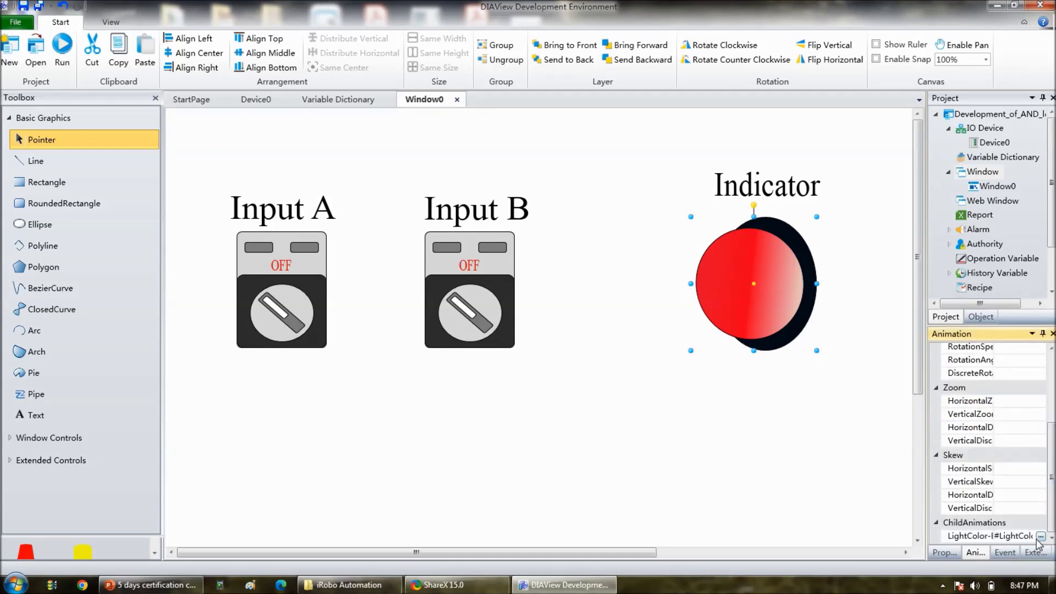
click(1041, 537)
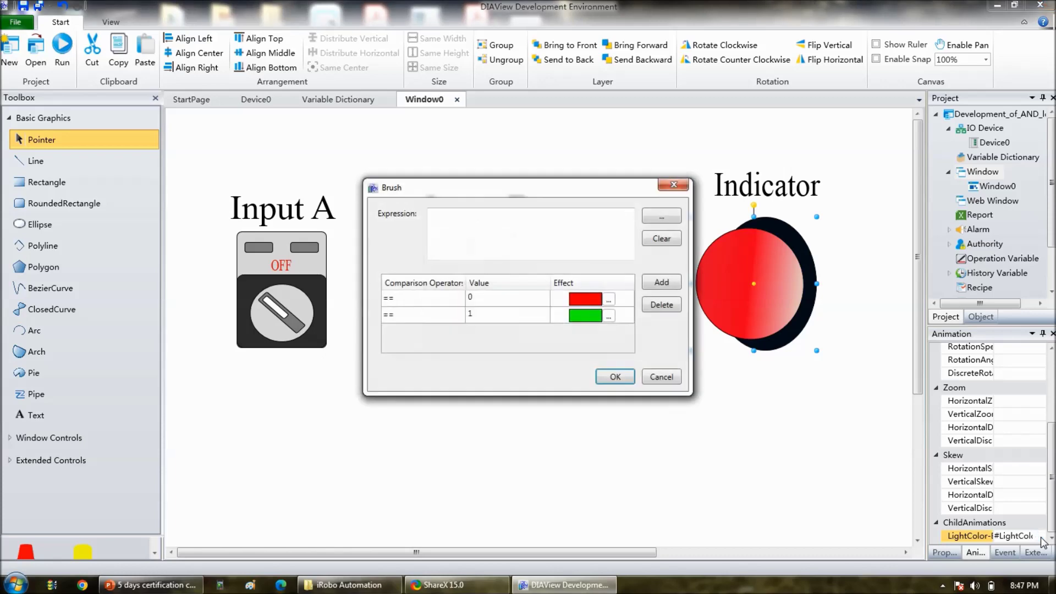
click(662, 217)
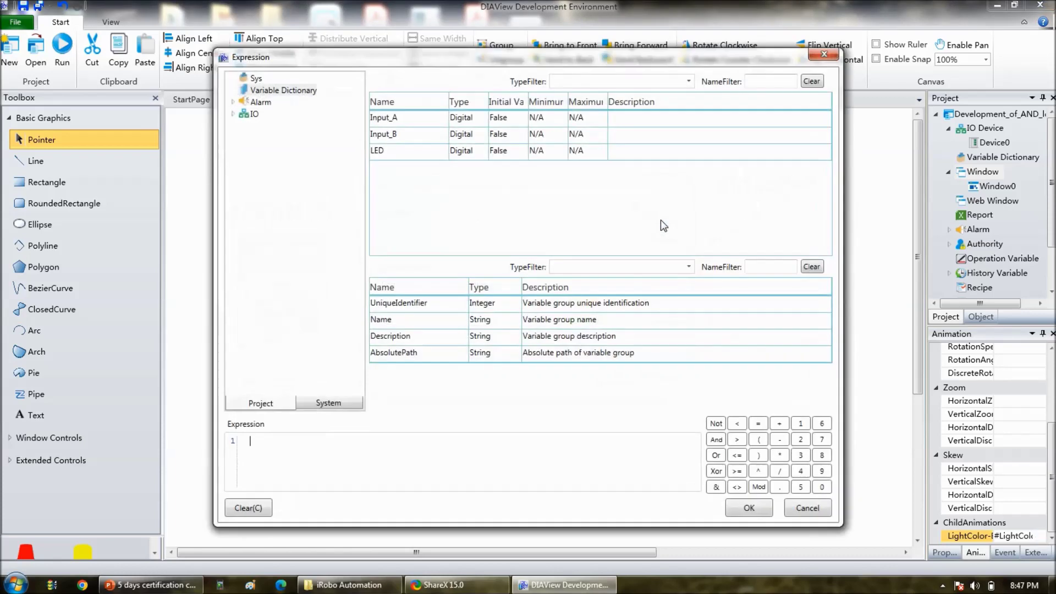
double_click(379, 151)
click(727, 514)
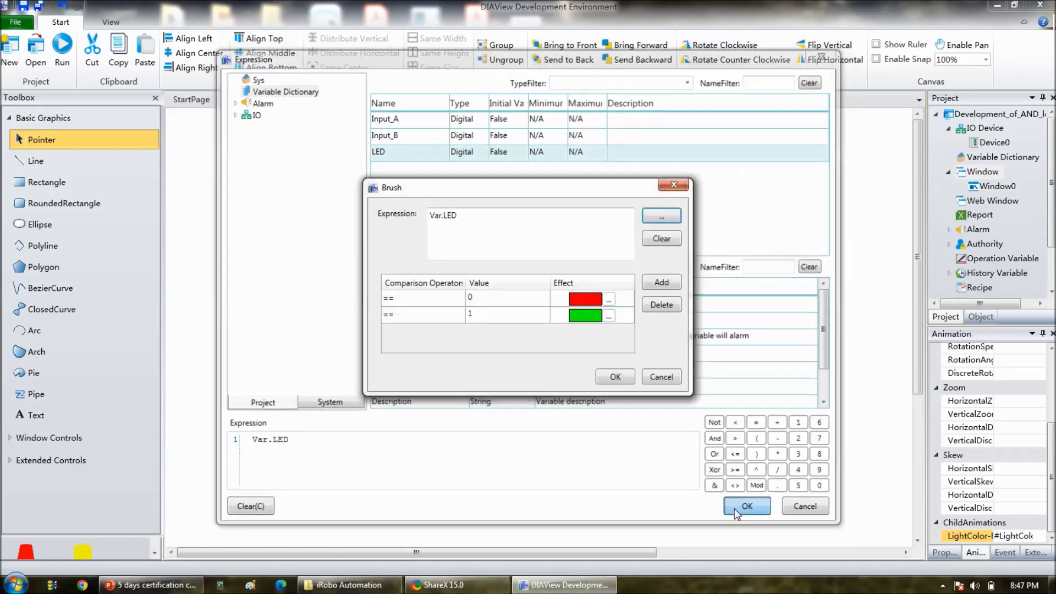
click(620, 378)
click(599, 458)
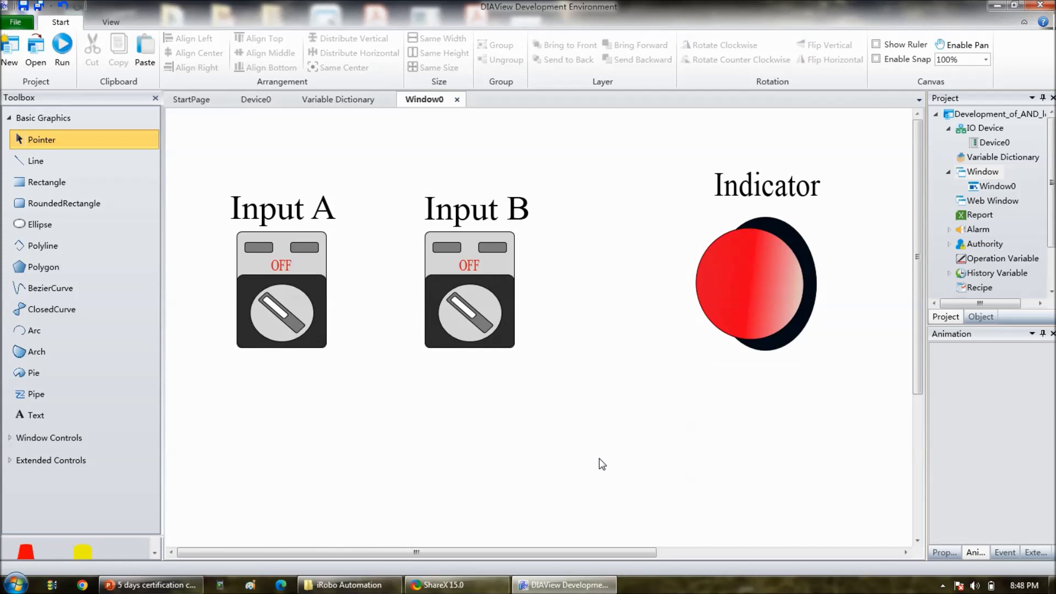
scroll(1005, 276, down, 3)
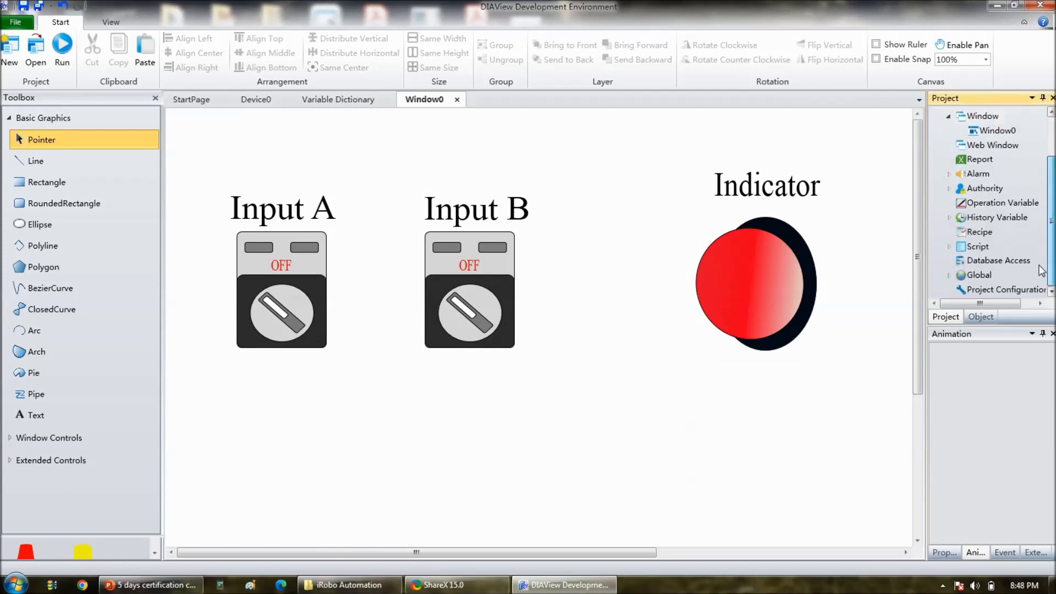
Step: Add a new condition script whose trigger expression is IO.Device0
click(951, 247)
double_click(985, 260)
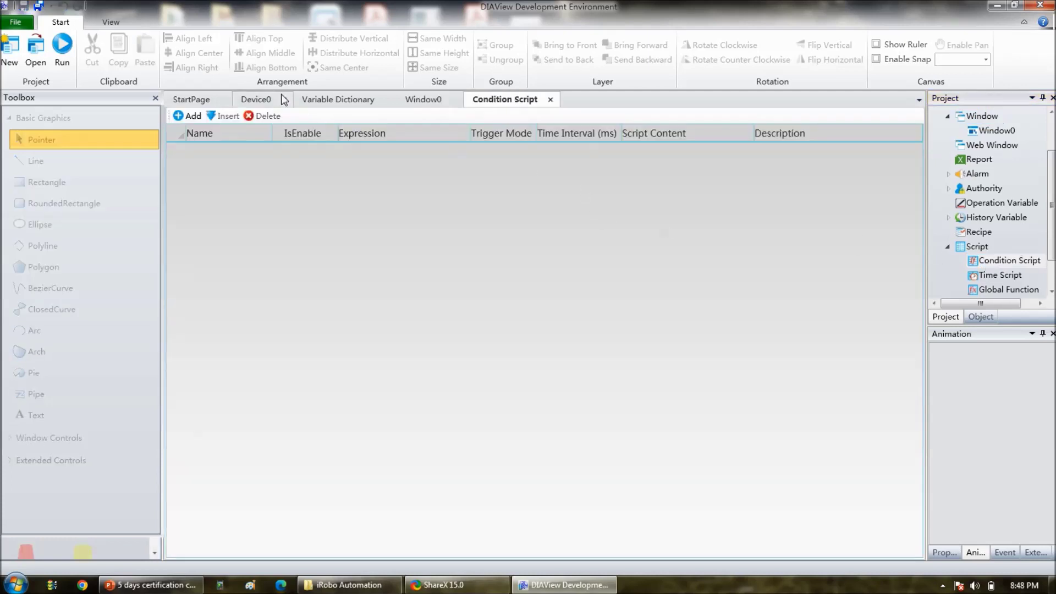
click(193, 116)
click(397, 157)
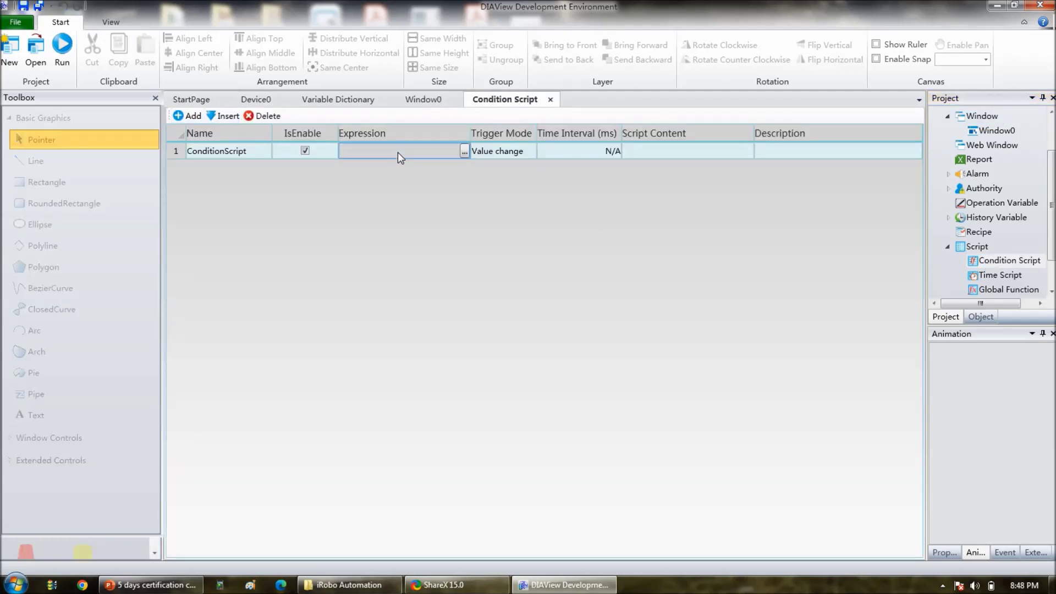
click(465, 152)
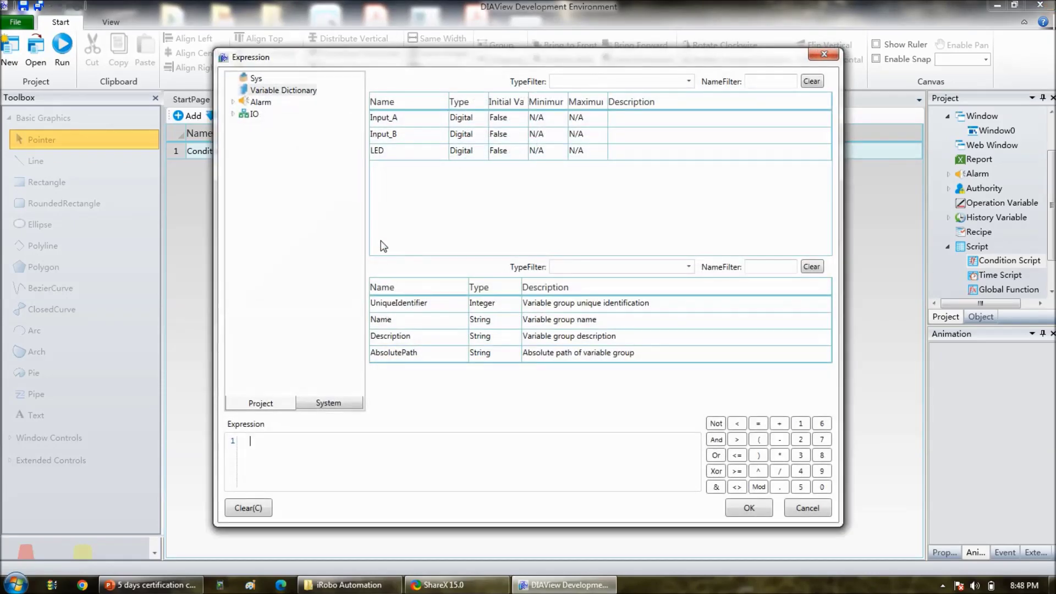
click(232, 113)
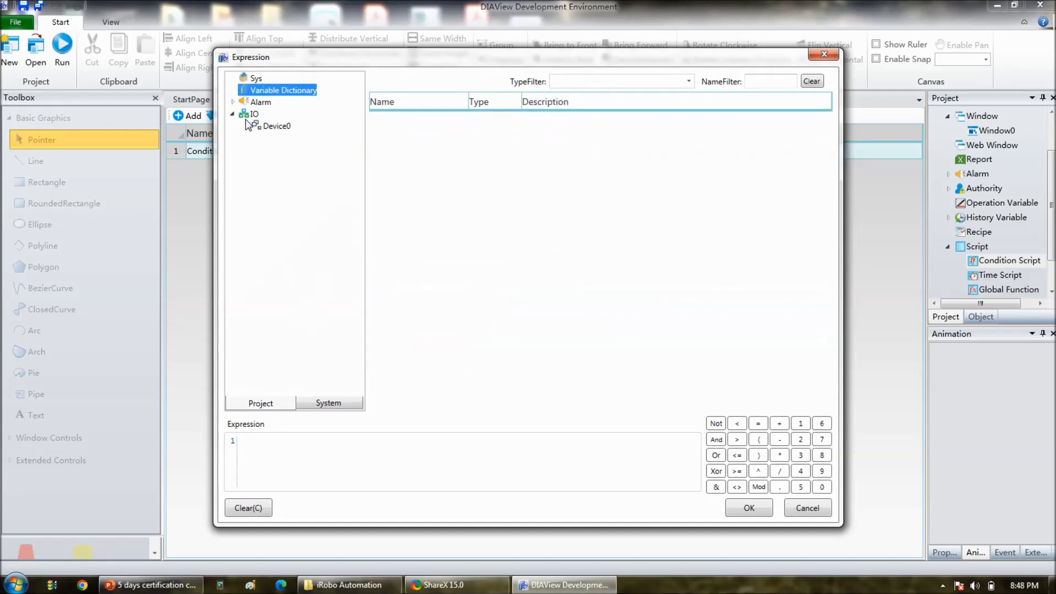
click(277, 126)
double_click(277, 126)
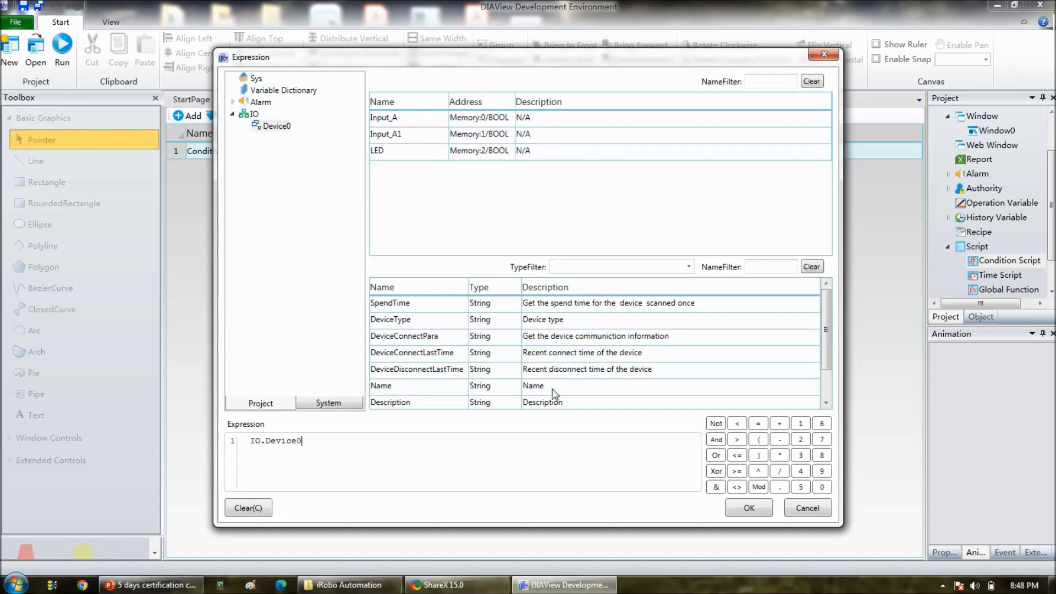
click(749, 508)
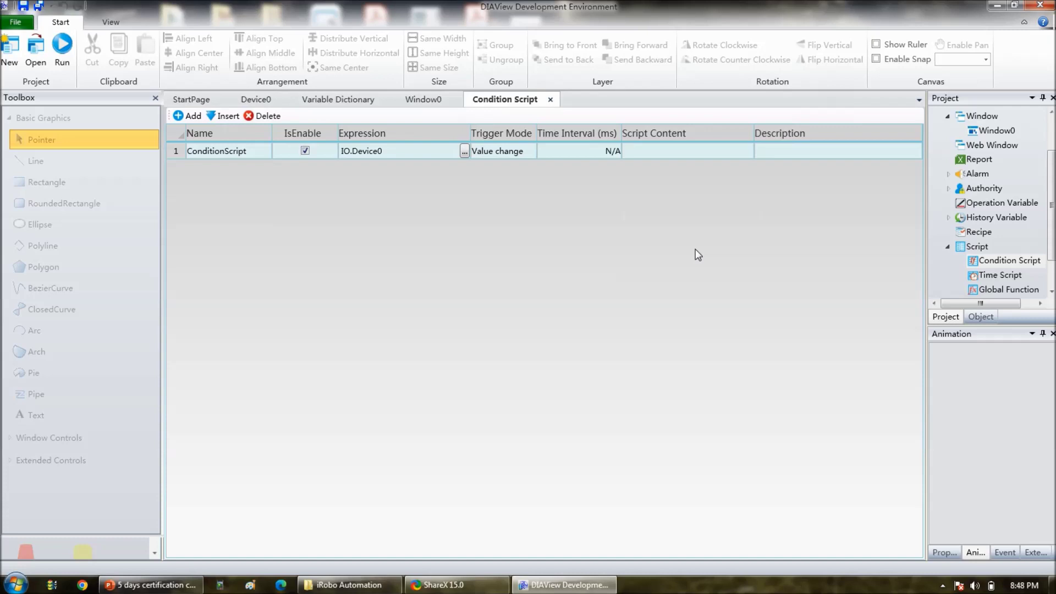
Step: Open the new script's content editor, then view the AND Logic Working slide
click(744, 150)
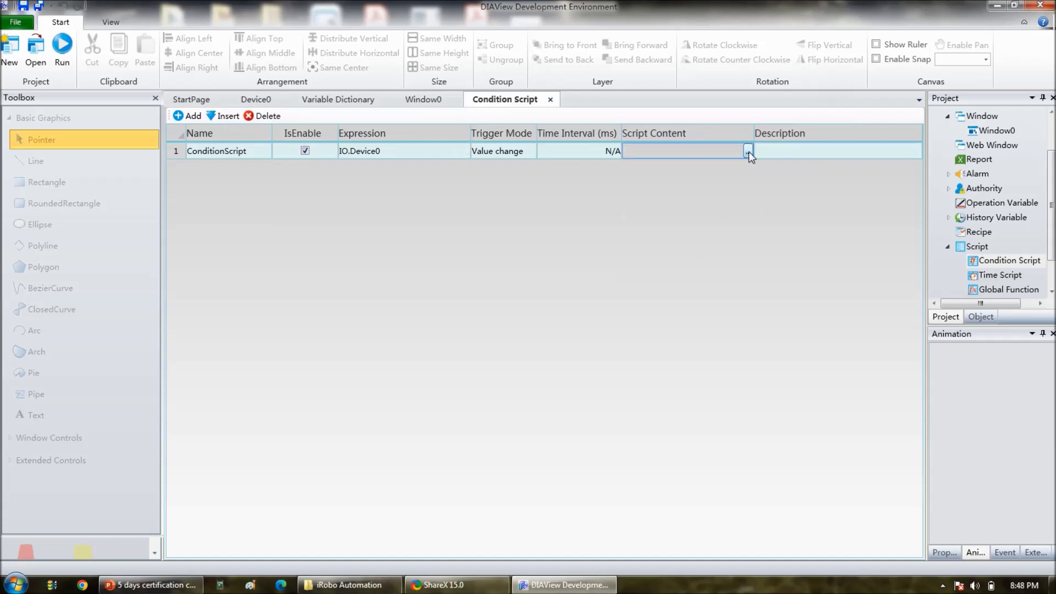
click(748, 150)
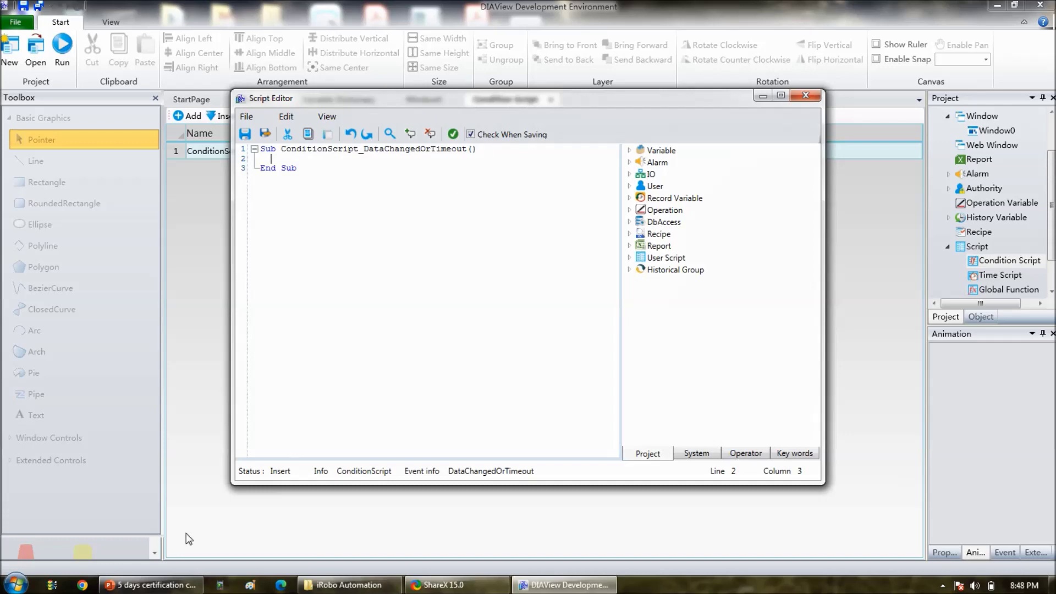
click(151, 585)
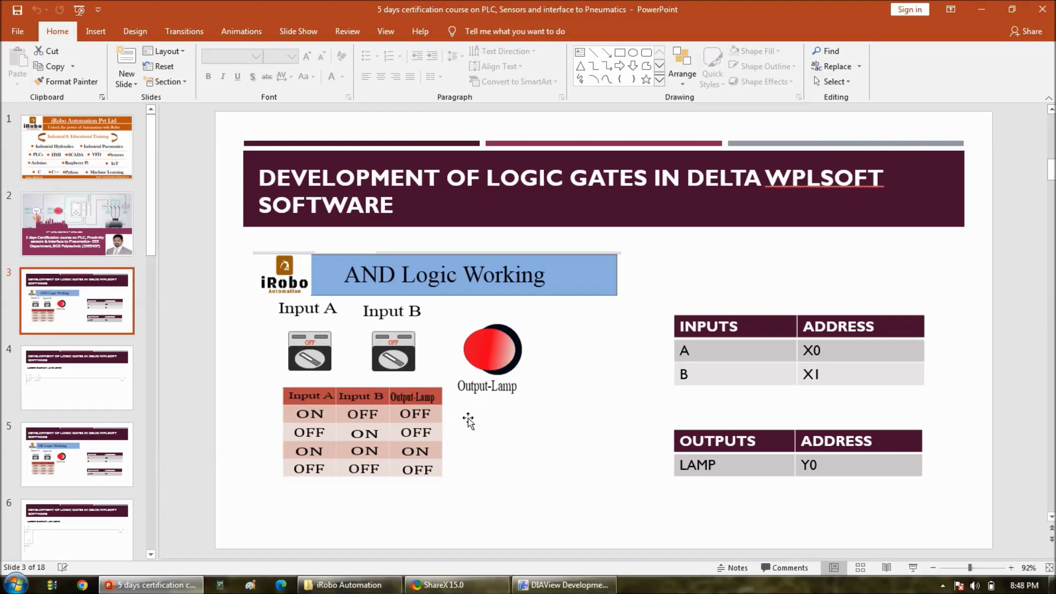
Step: Write the line 'If var.Input_A = true and var.Input_B = true Then'
click(988, 15)
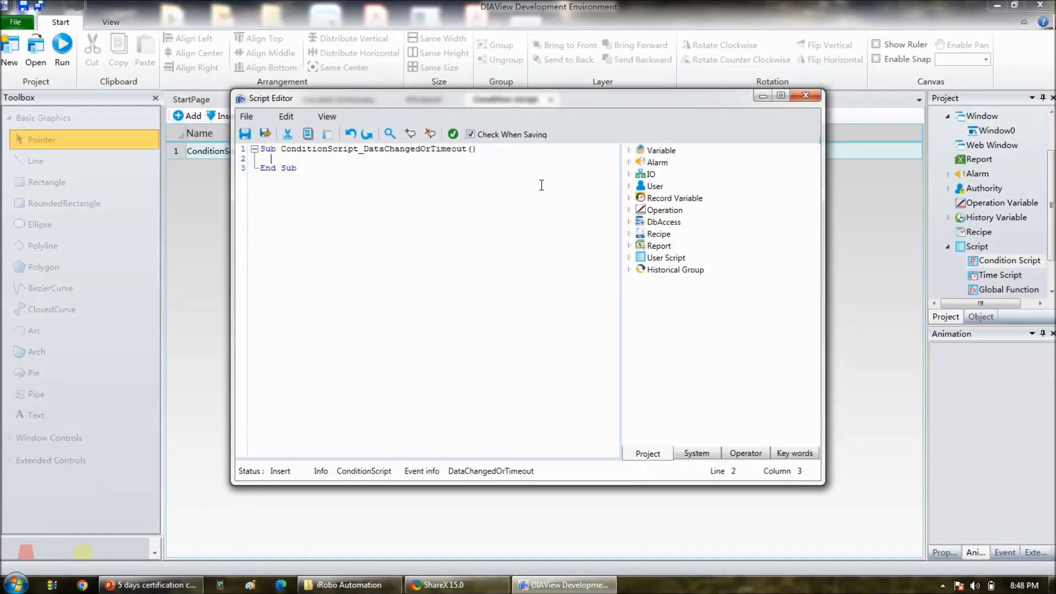
text(if)
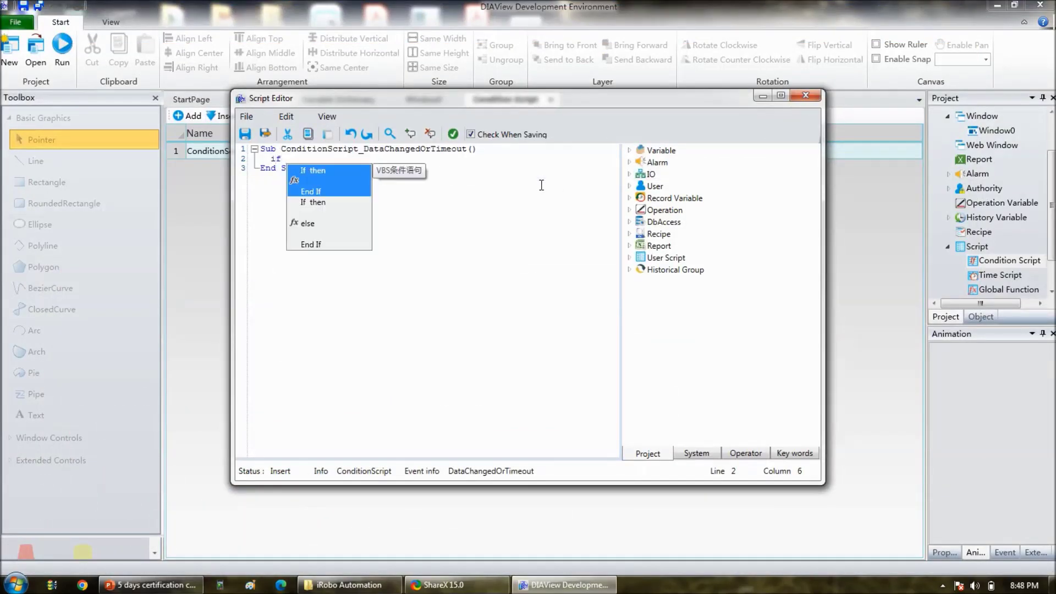
text( var.)
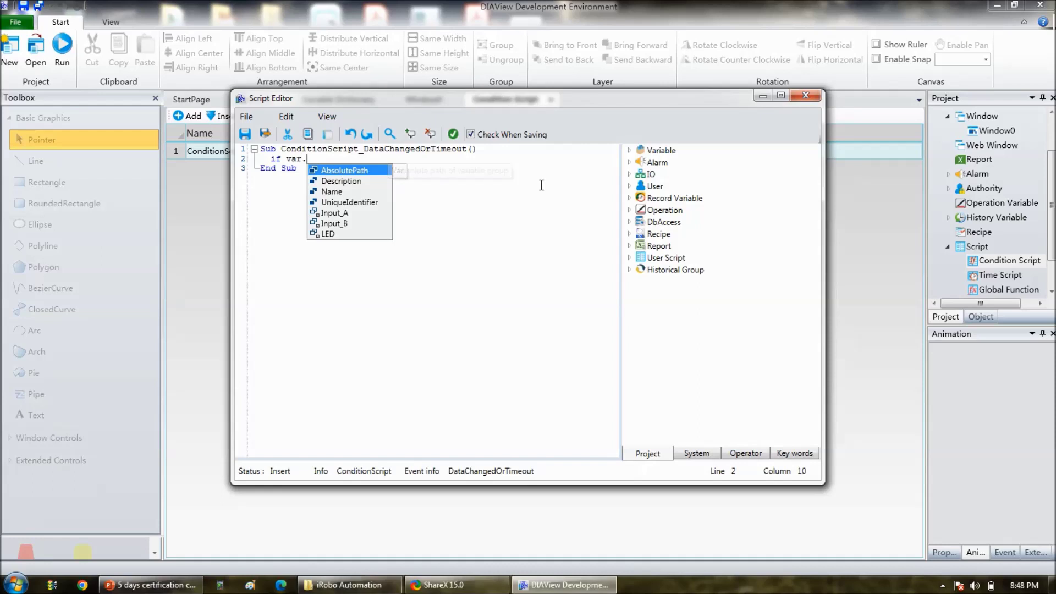
click(349, 214)
double_click(349, 214)
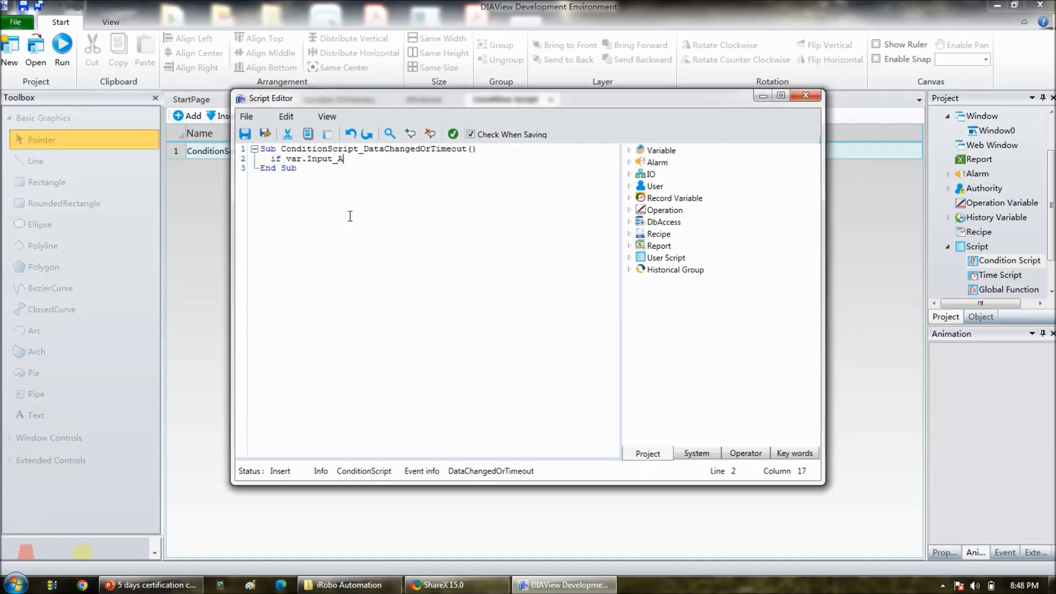
text(= t)
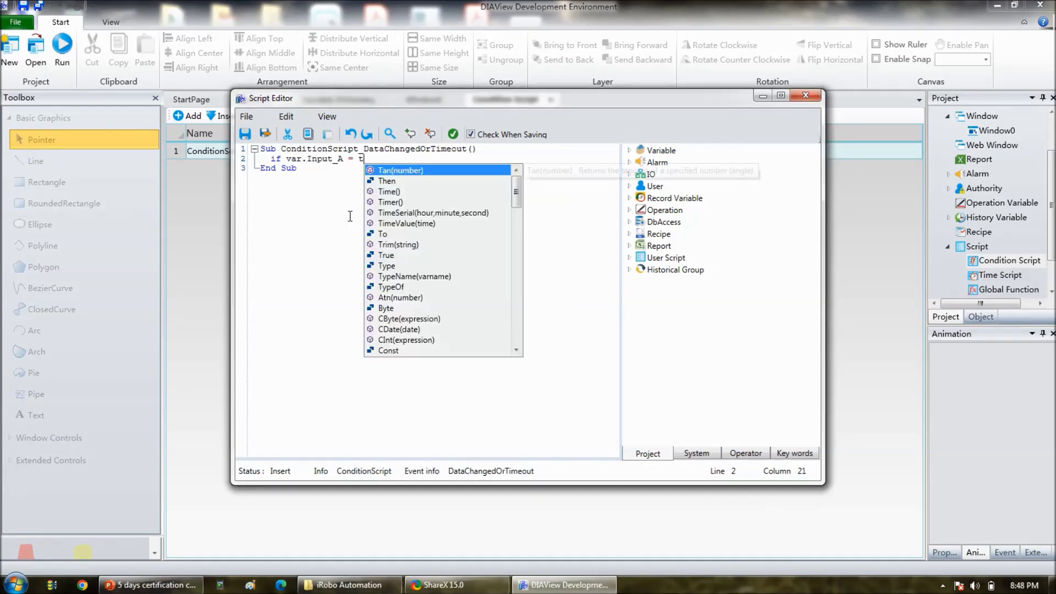
text(rue and )
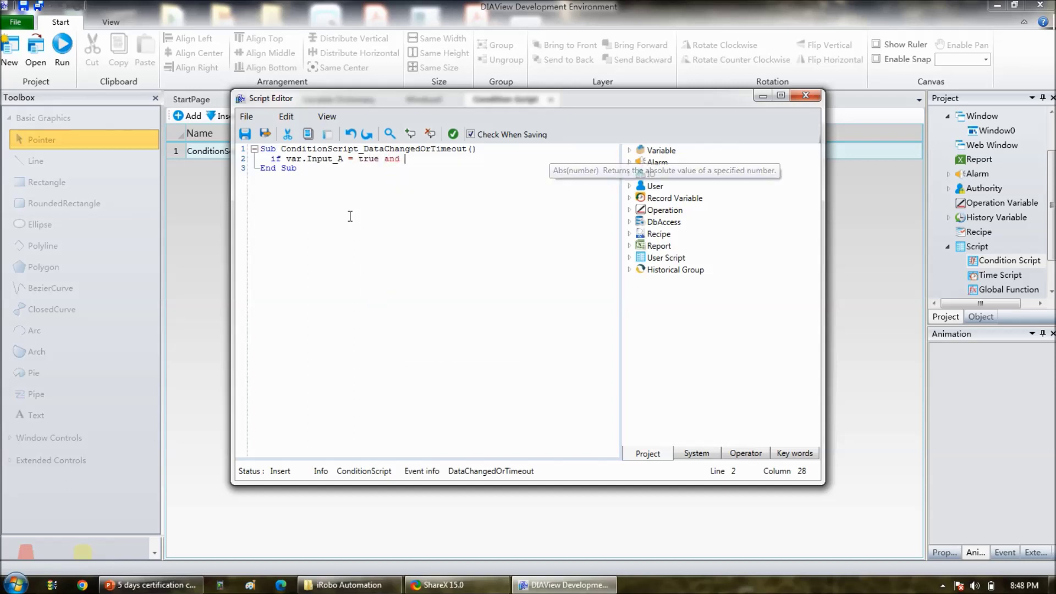
text(var.)
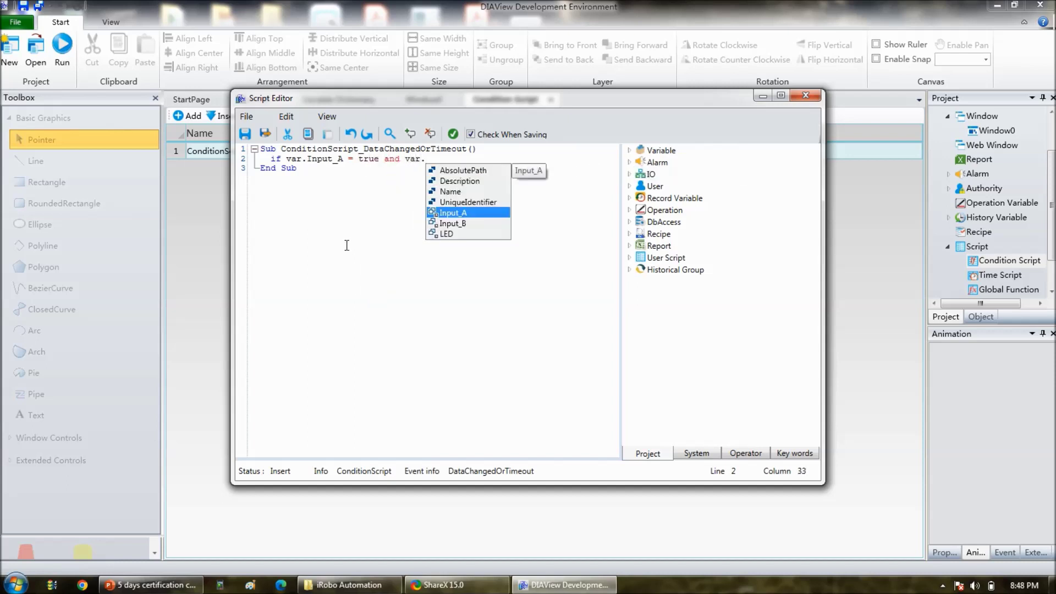
double_click(459, 224)
text(=t)
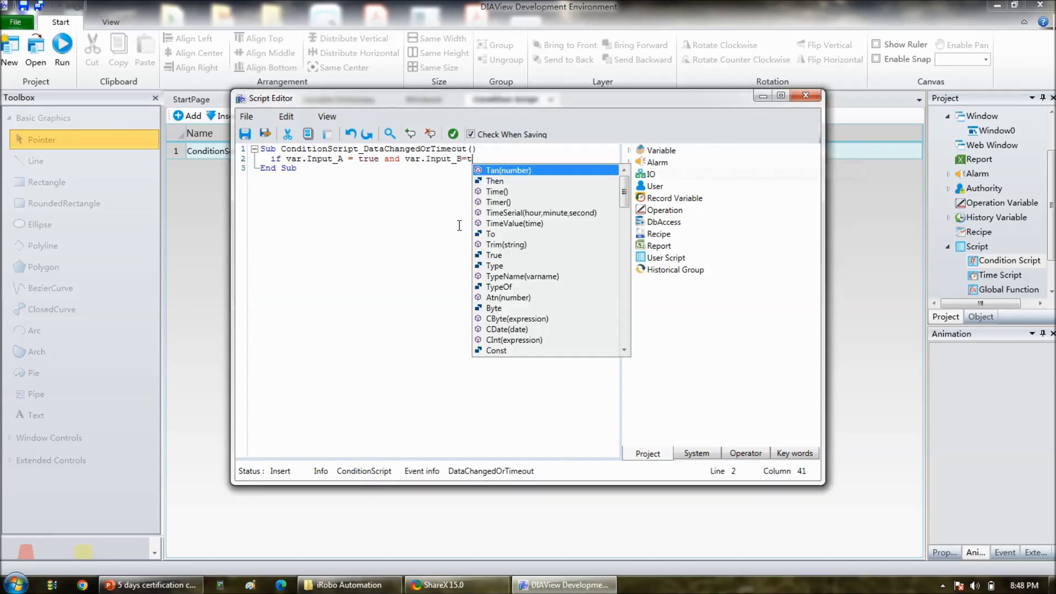
text(rue)
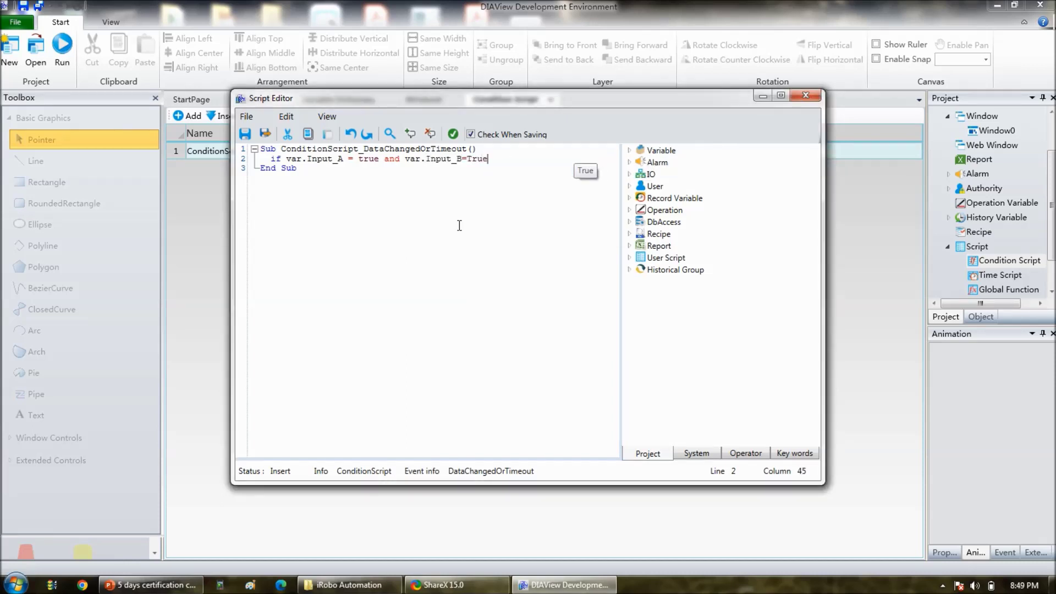
text( th)
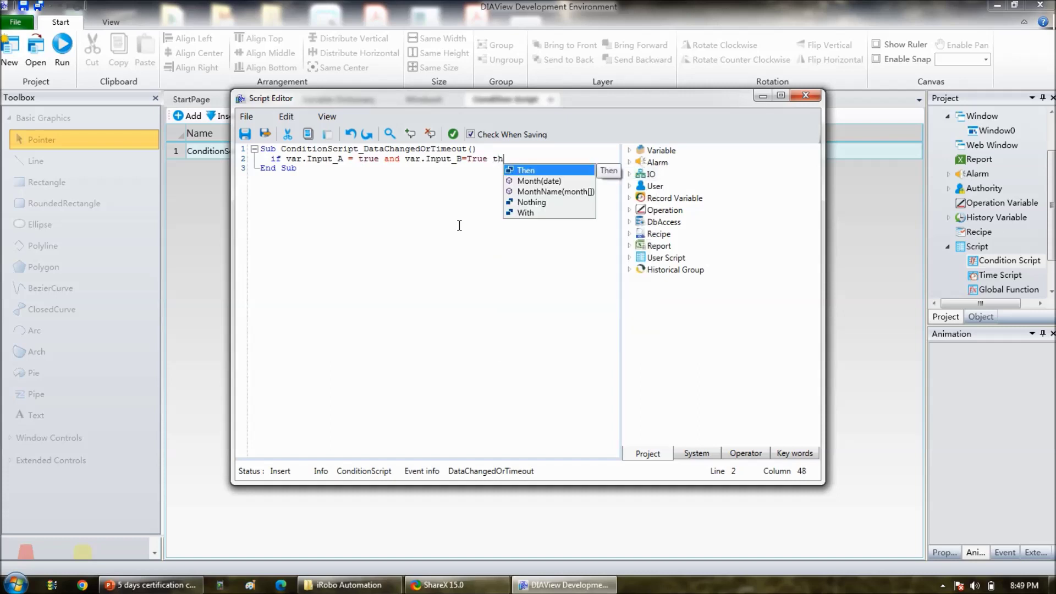
text(en)
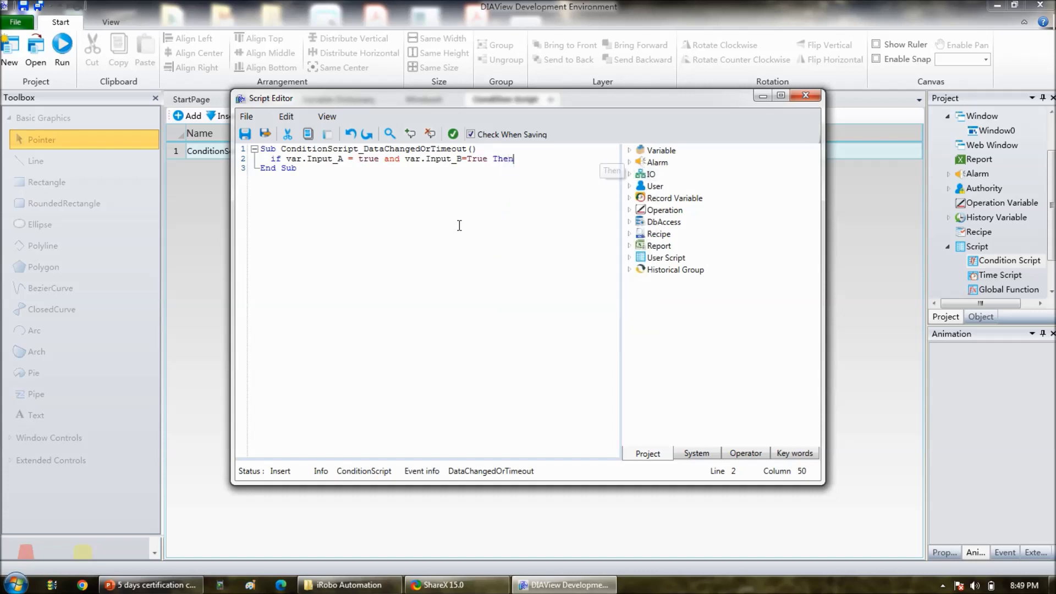
key(Return)
Step: Add 'var.LED = true' followed by an 'Else' line
text(var.)
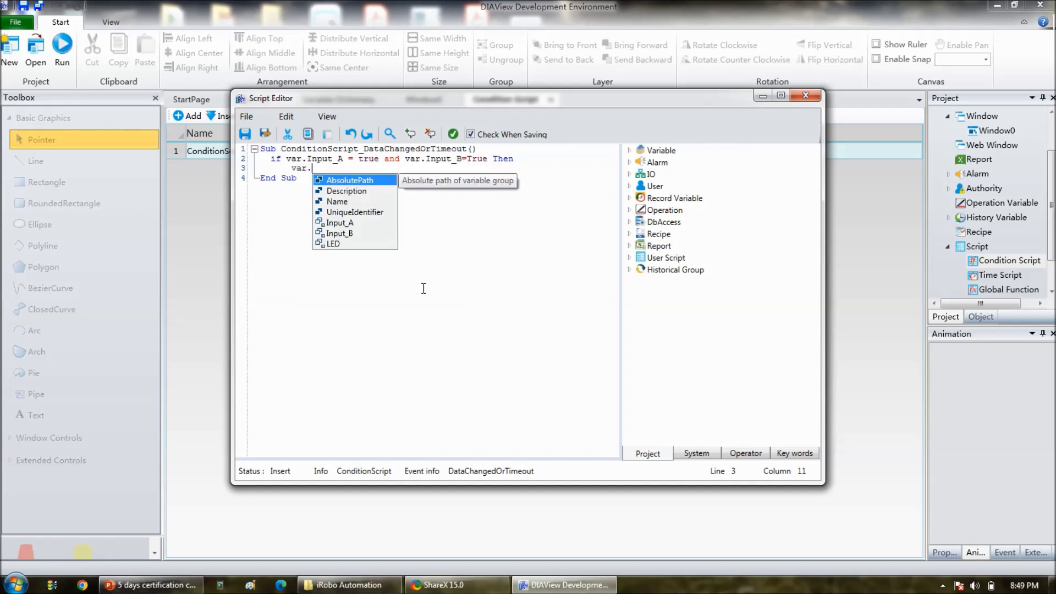
double_click(337, 244)
text(=)
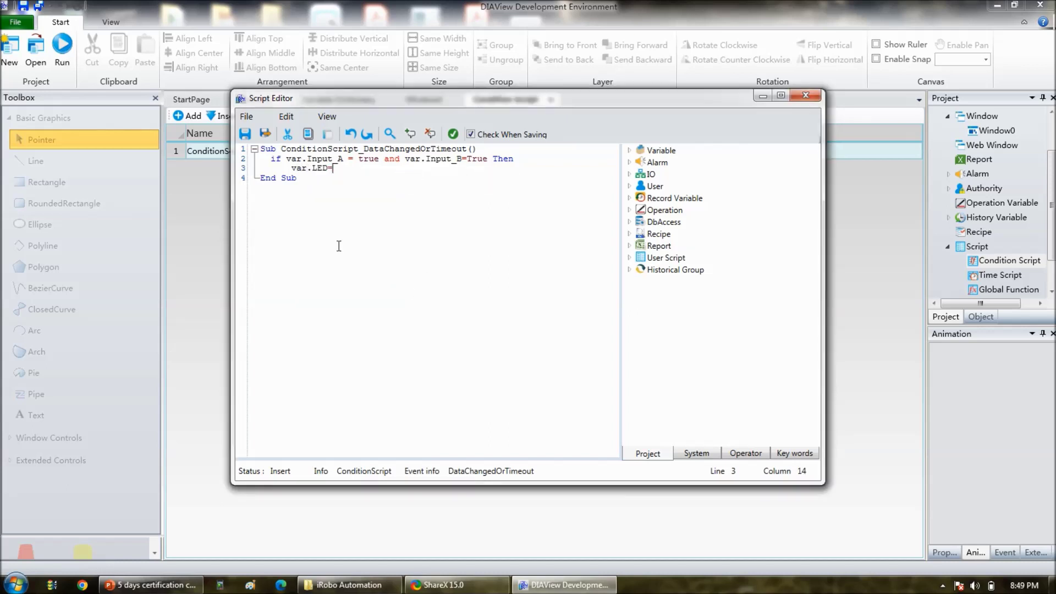
text(true)
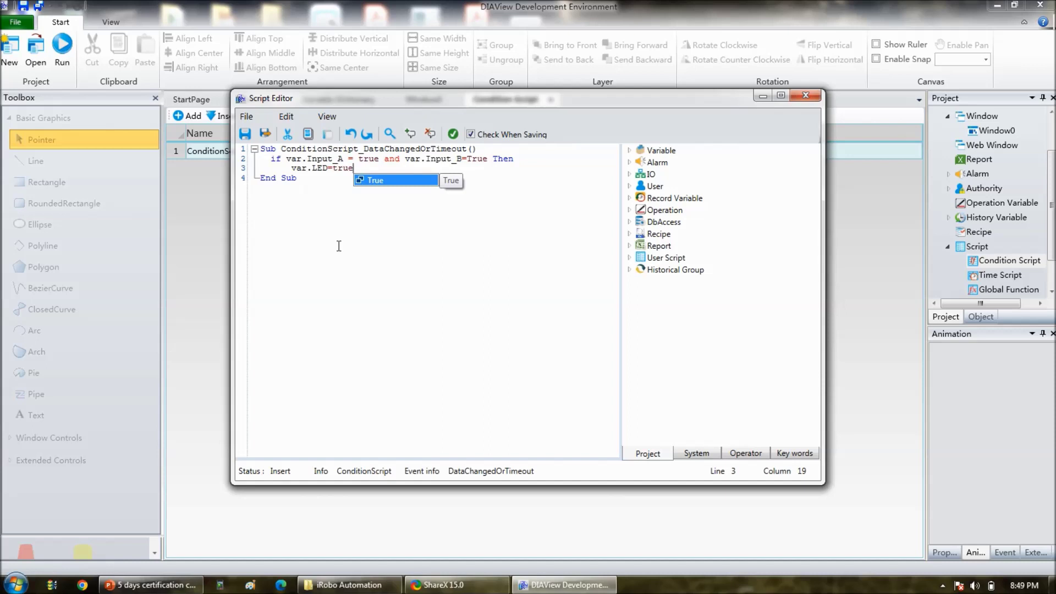
key(Return)
key(Return)
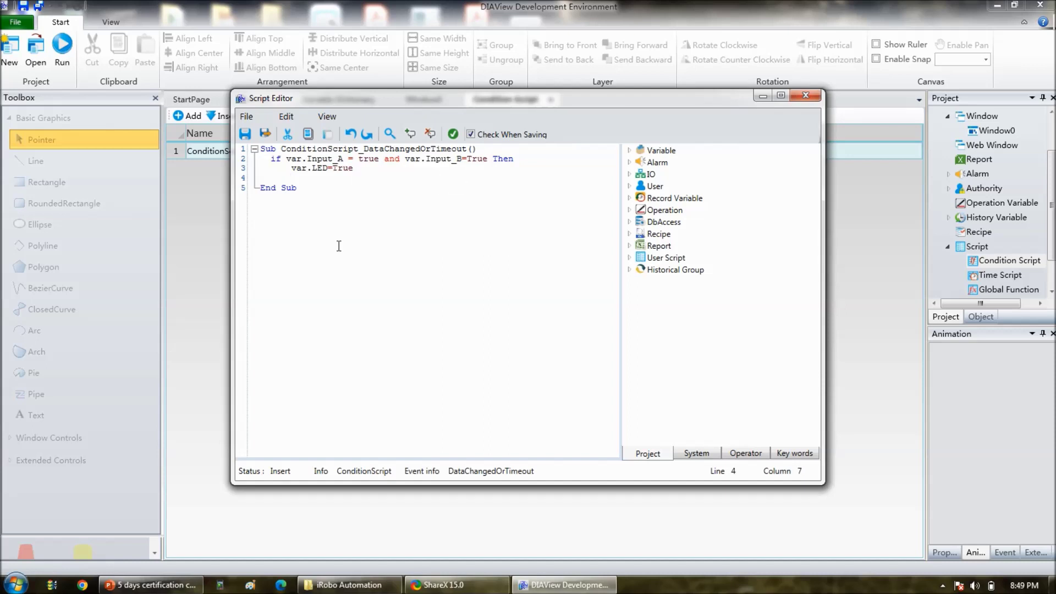
text(Else)
key(Return)
Step: Add 'var.LED = false', close the block with 'End If', and tidy the line spacing
text(var.)
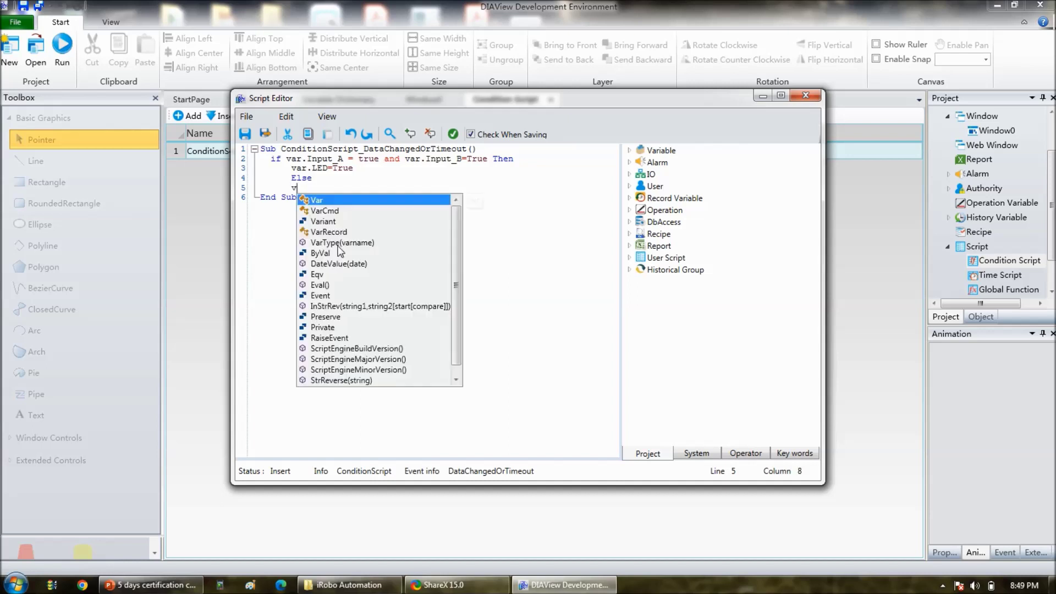
double_click(334, 264)
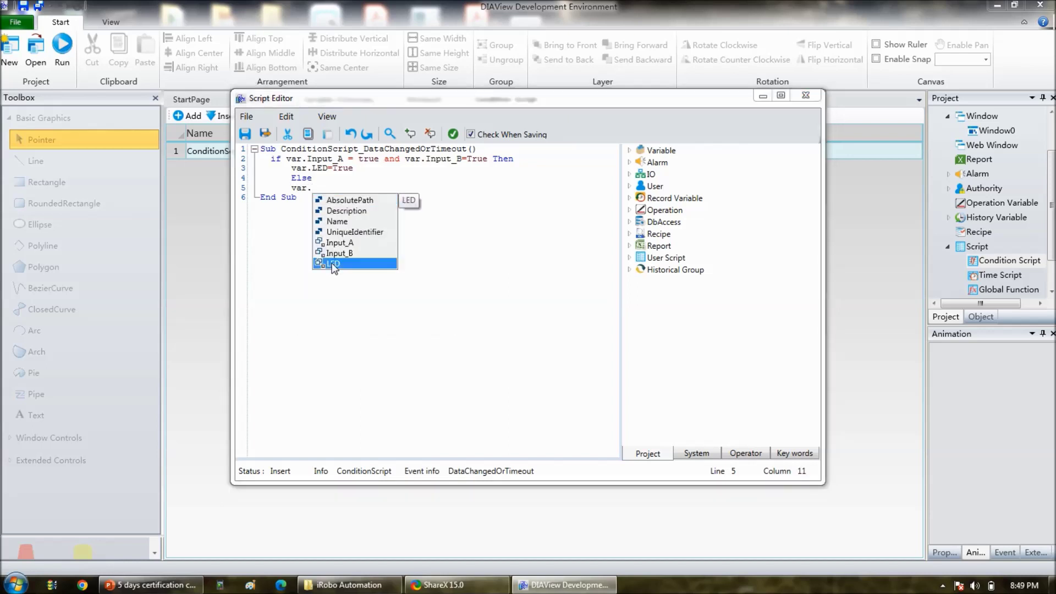
text(=false)
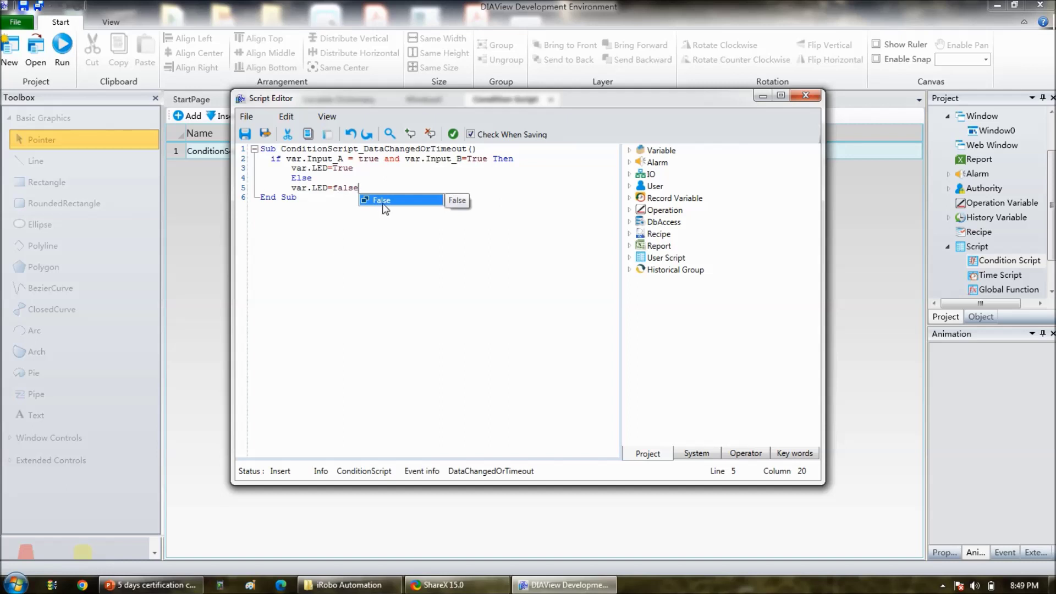
key(Return)
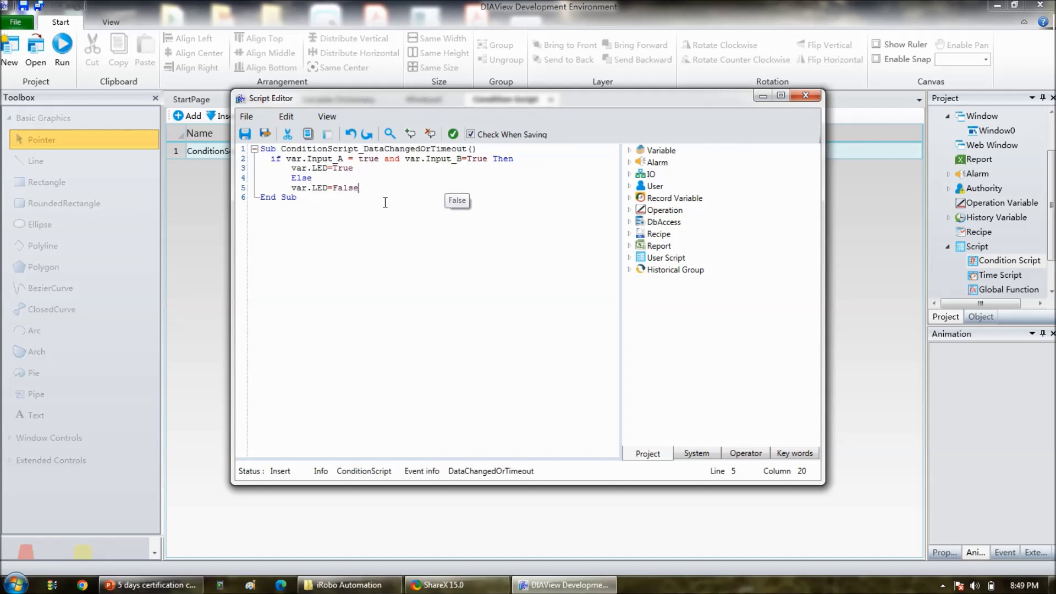
key(Return)
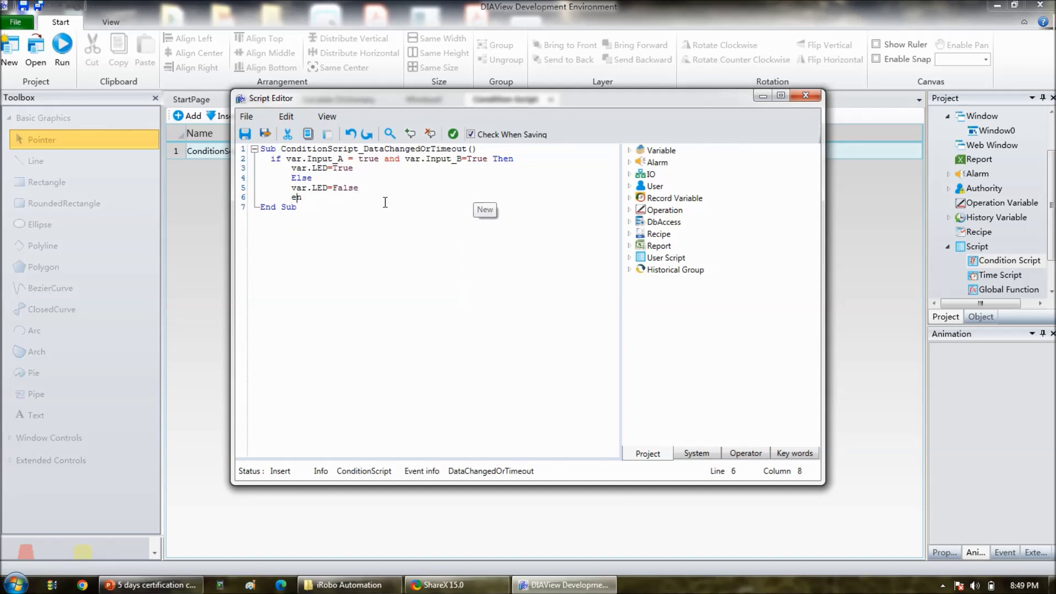
text(end if)
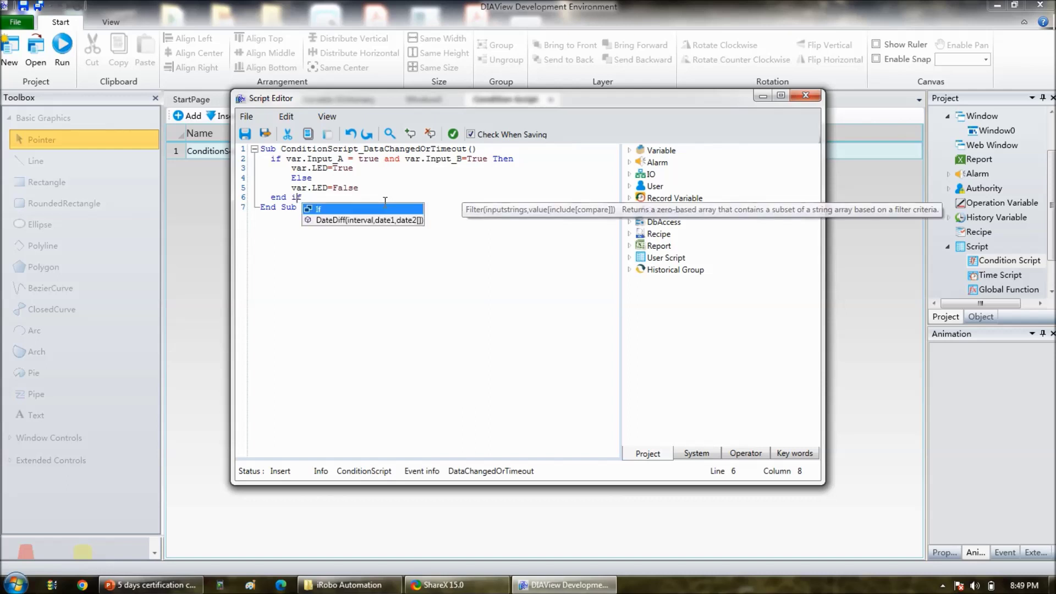
double_click(358, 209)
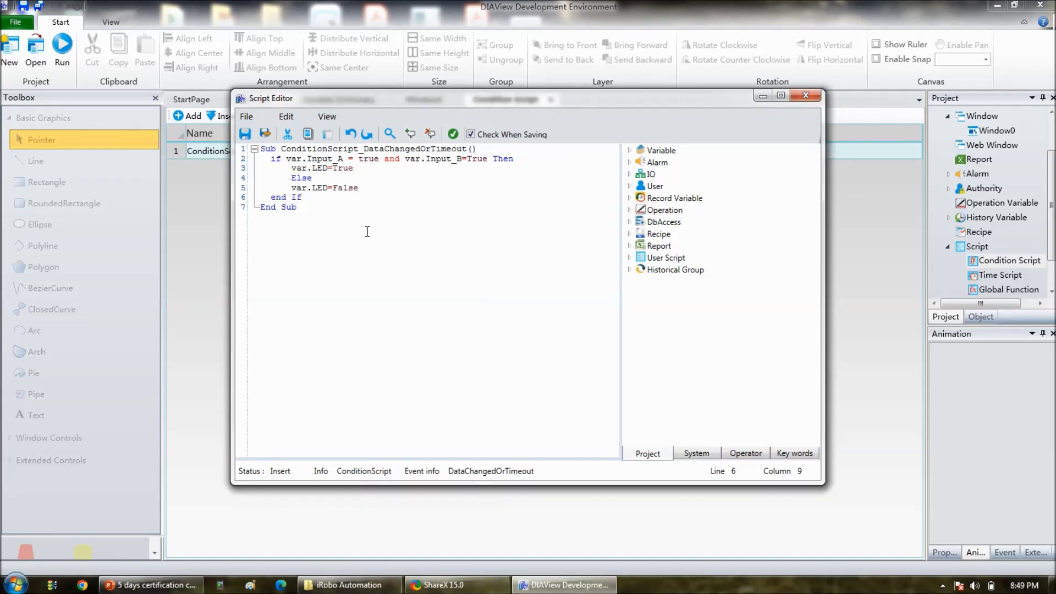
click(526, 164)
key(Return)
click(405, 231)
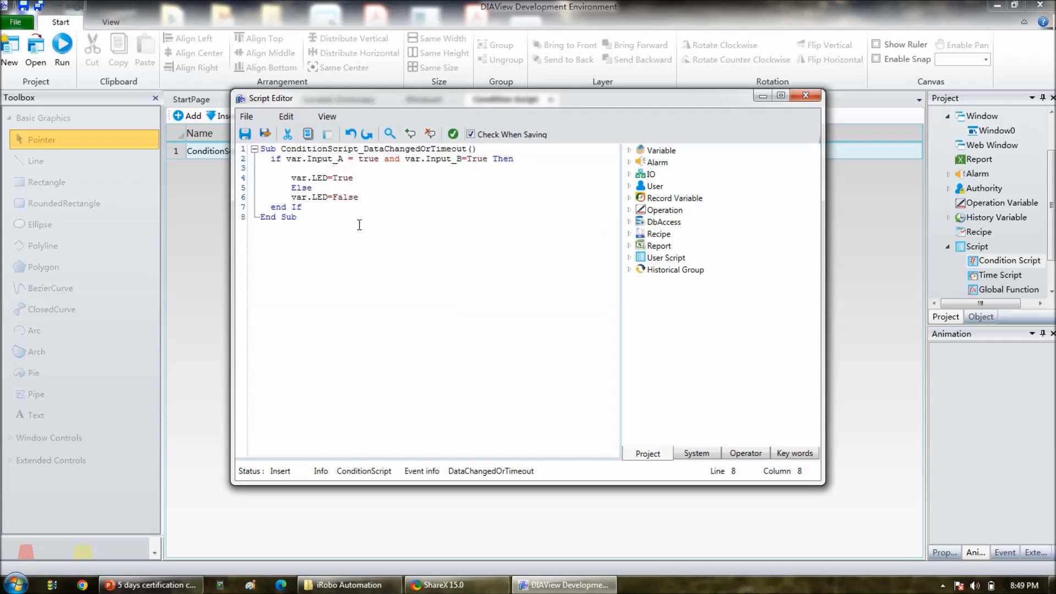
Step: Compile the script successfully, save and exit the editor, returning to Window0
click(452, 134)
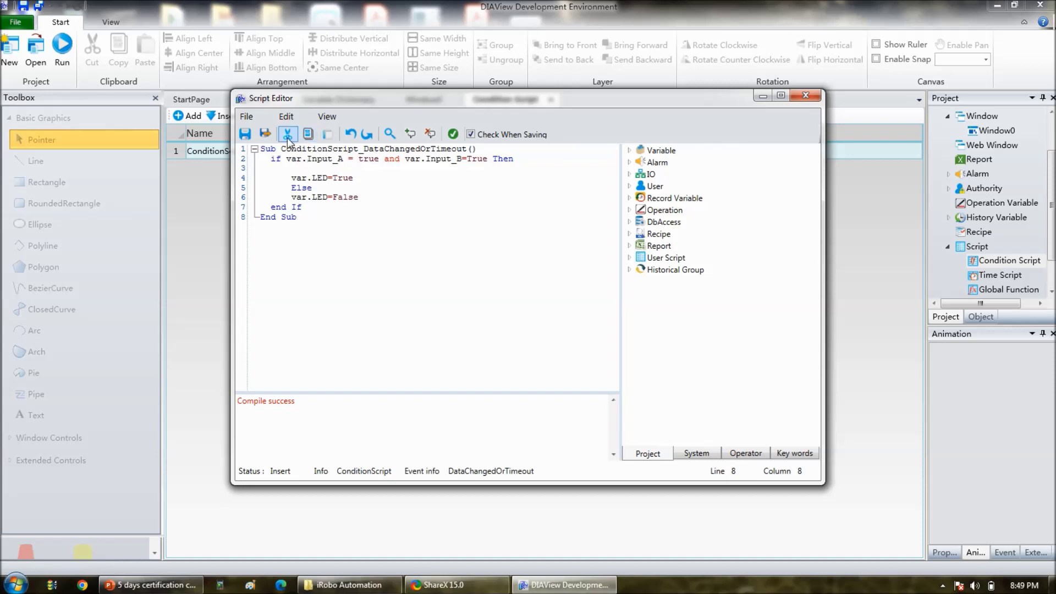
click(265, 134)
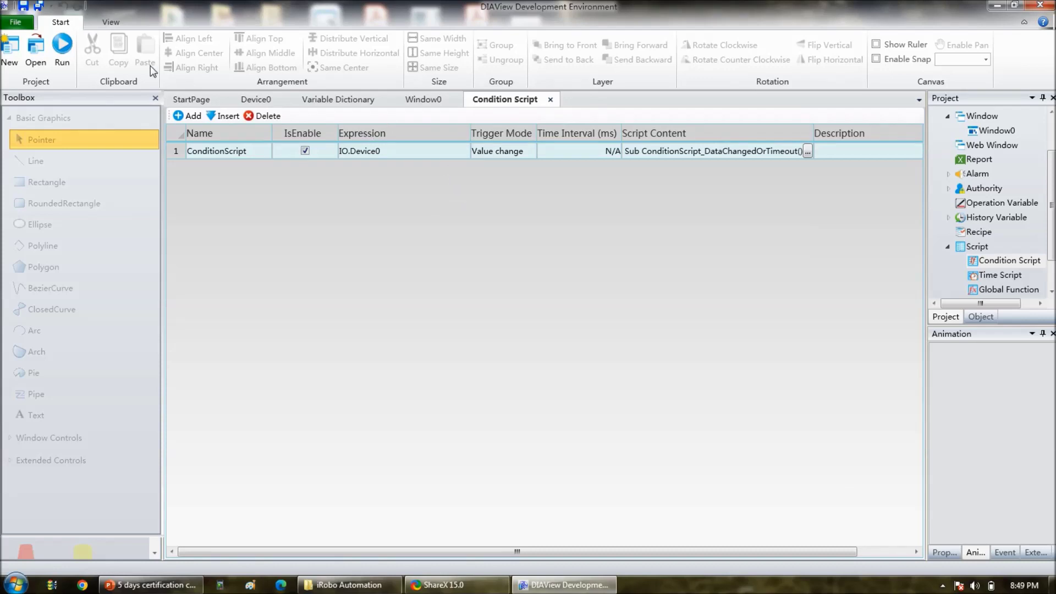
click(429, 110)
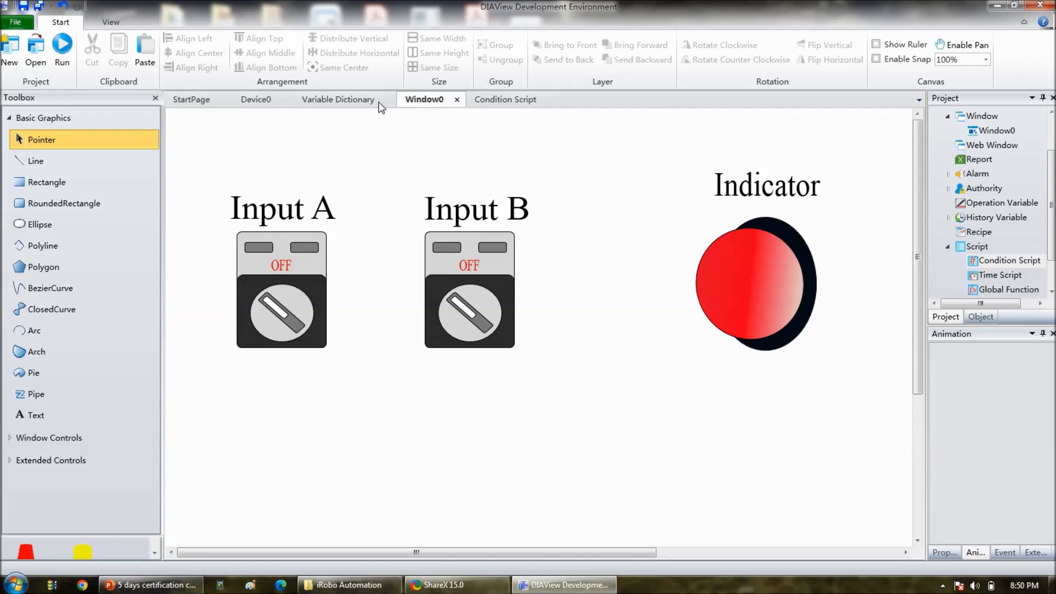
Step: Run the project, ignoring the Tips warning
click(66, 55)
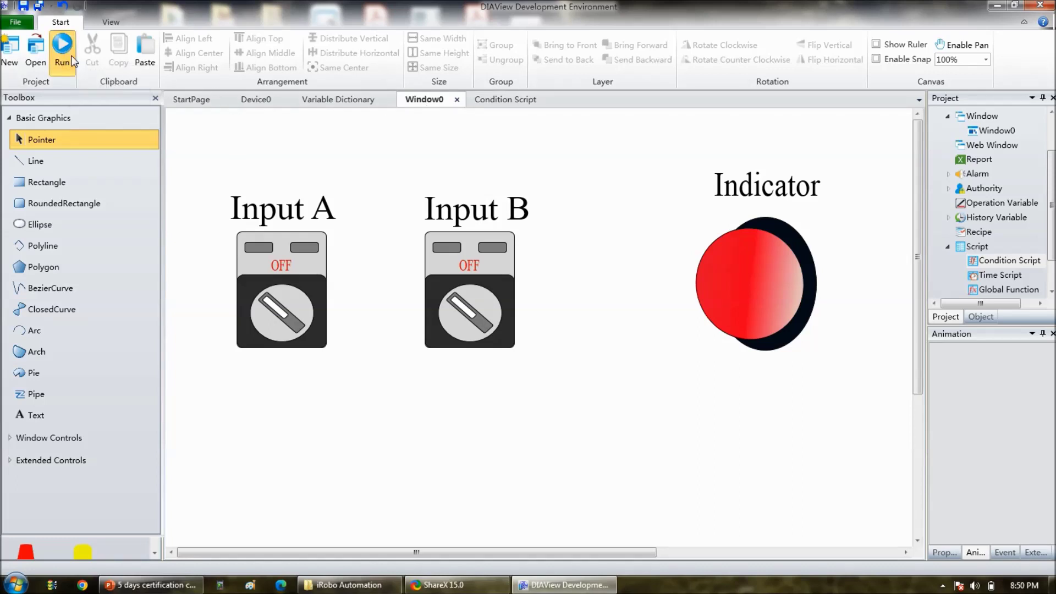
click(644, 323)
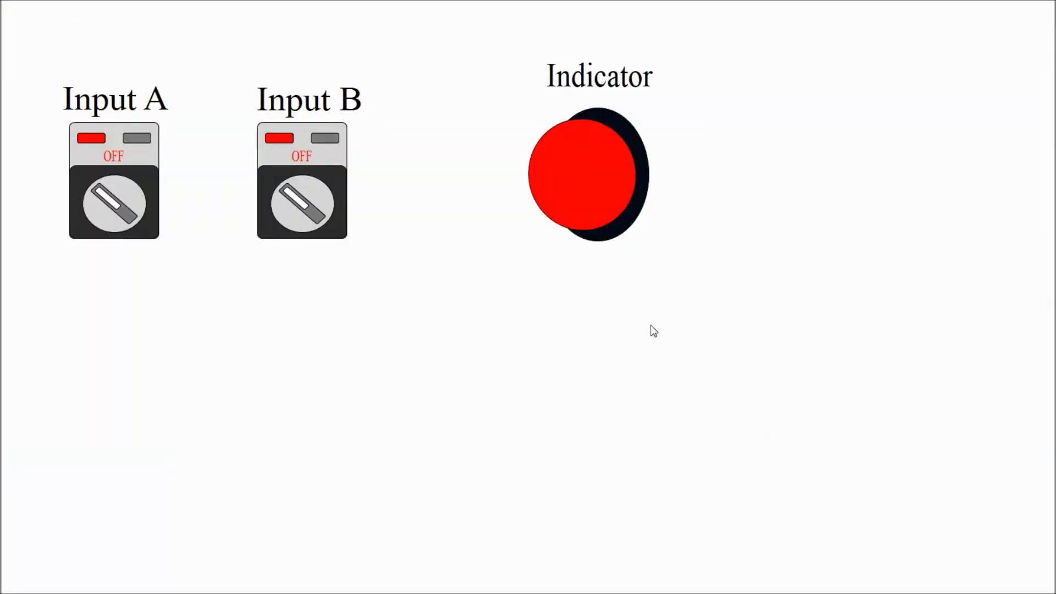
Step: Toggle Input A and Input B on and off, checking the lamp turns green only when both are ON
click(114, 206)
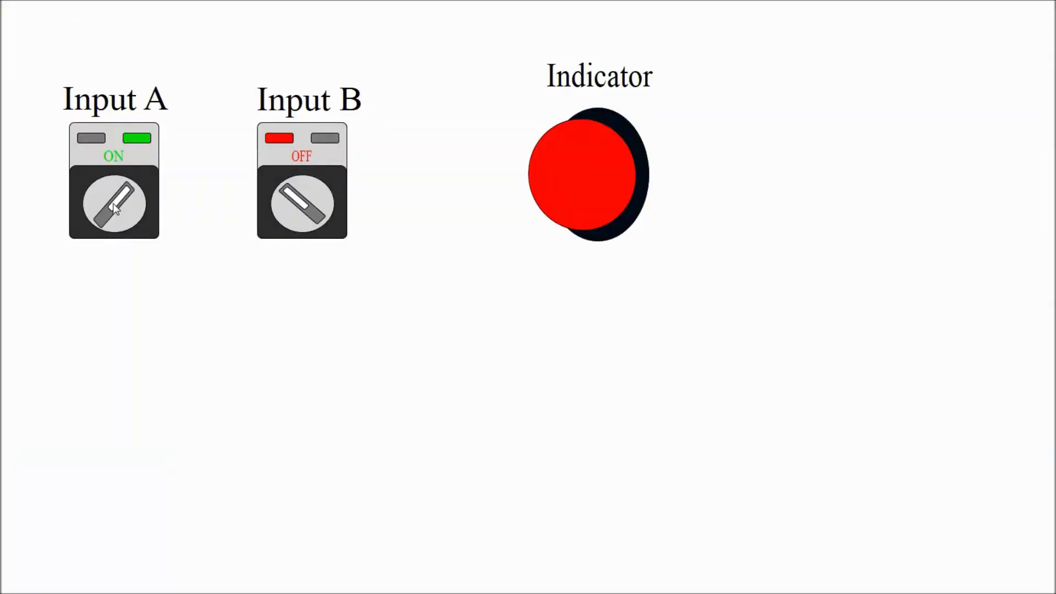
click(306, 210)
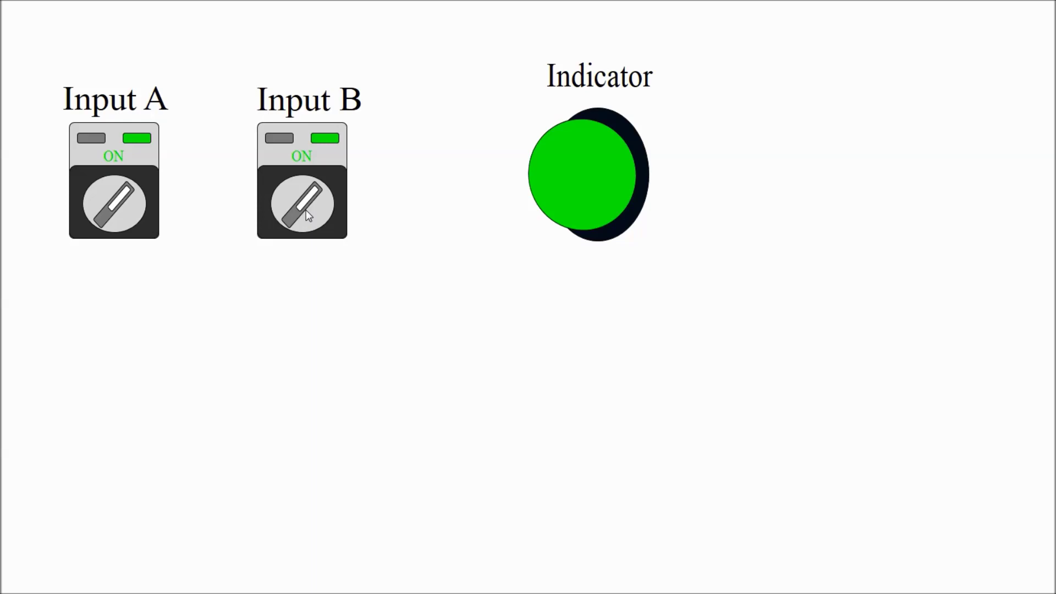
click(121, 200)
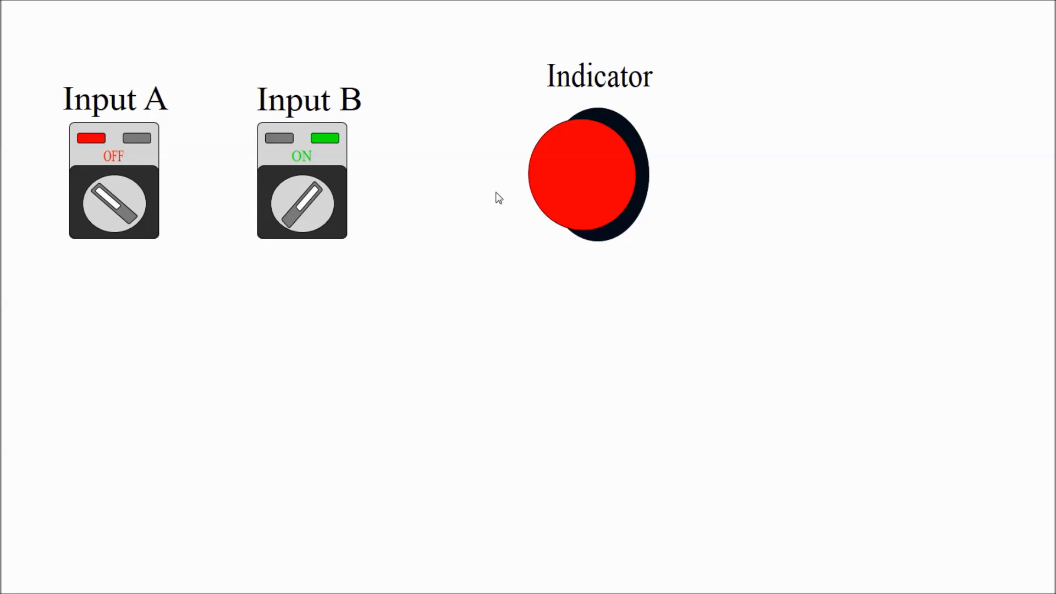
click(307, 200)
click(117, 200)
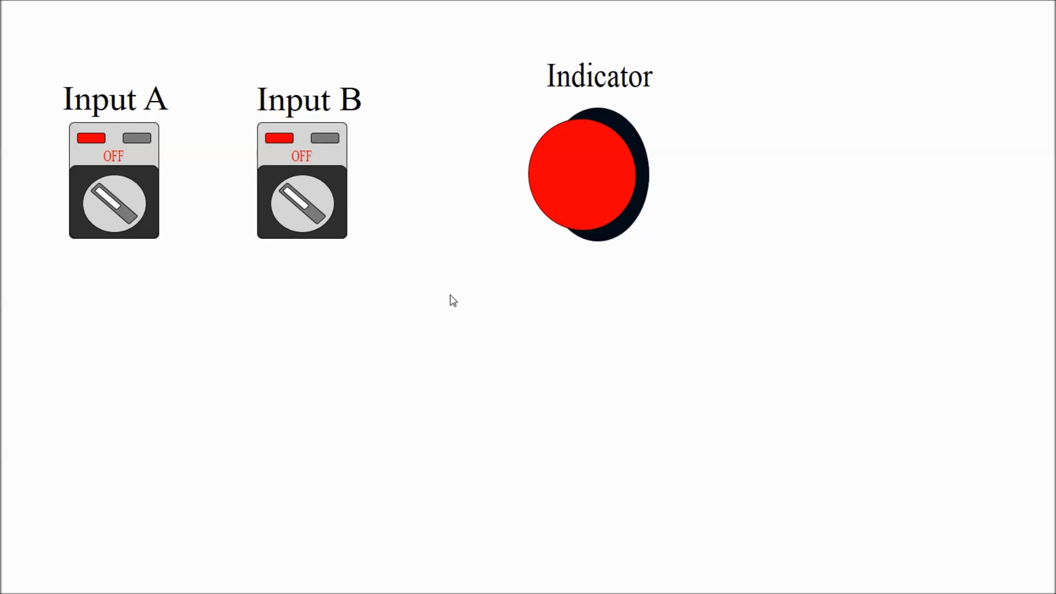
key(super+d)
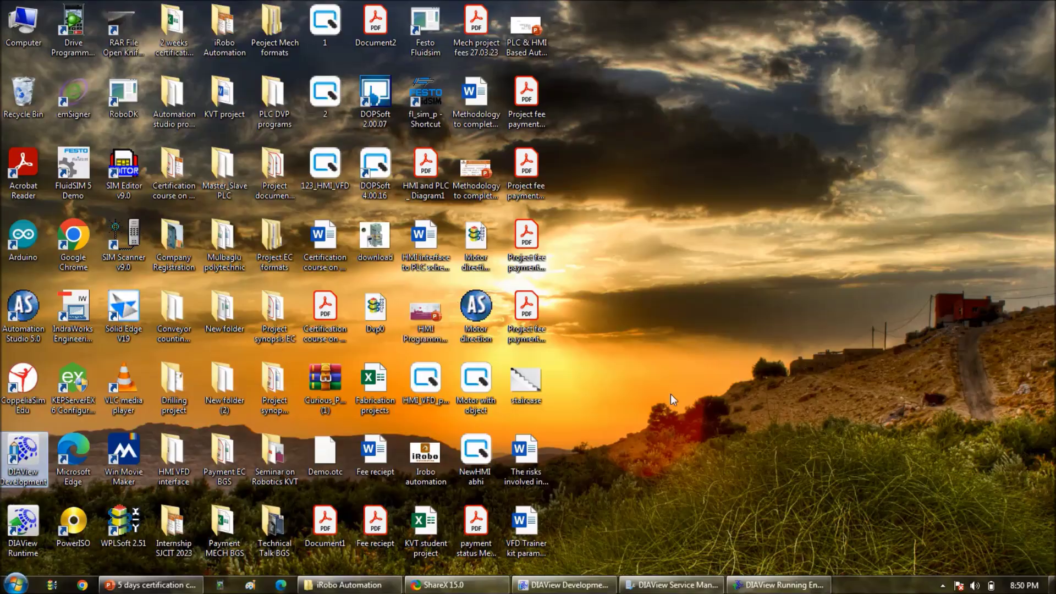
click(779, 582)
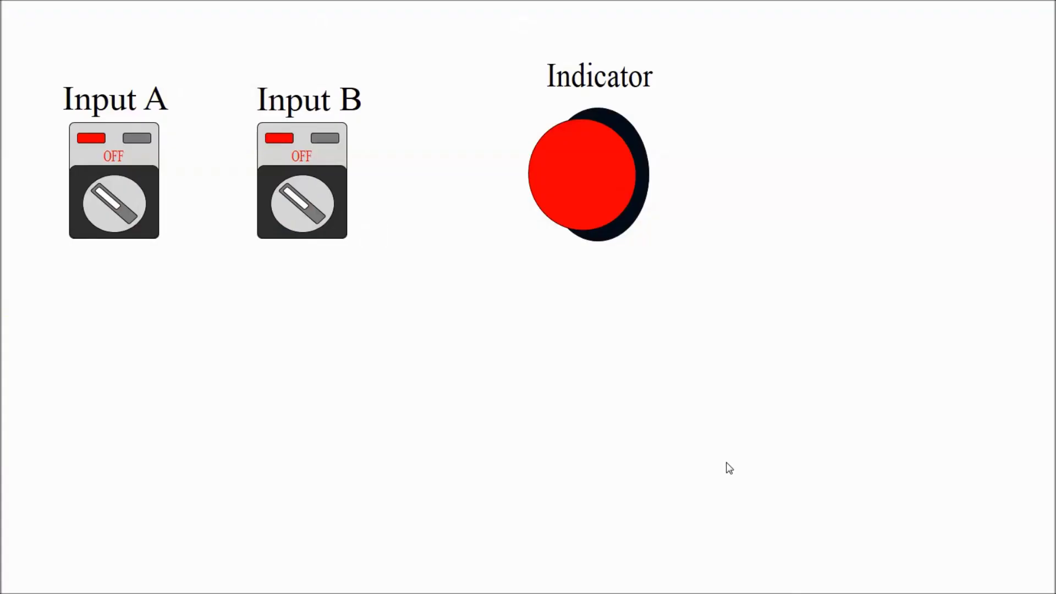